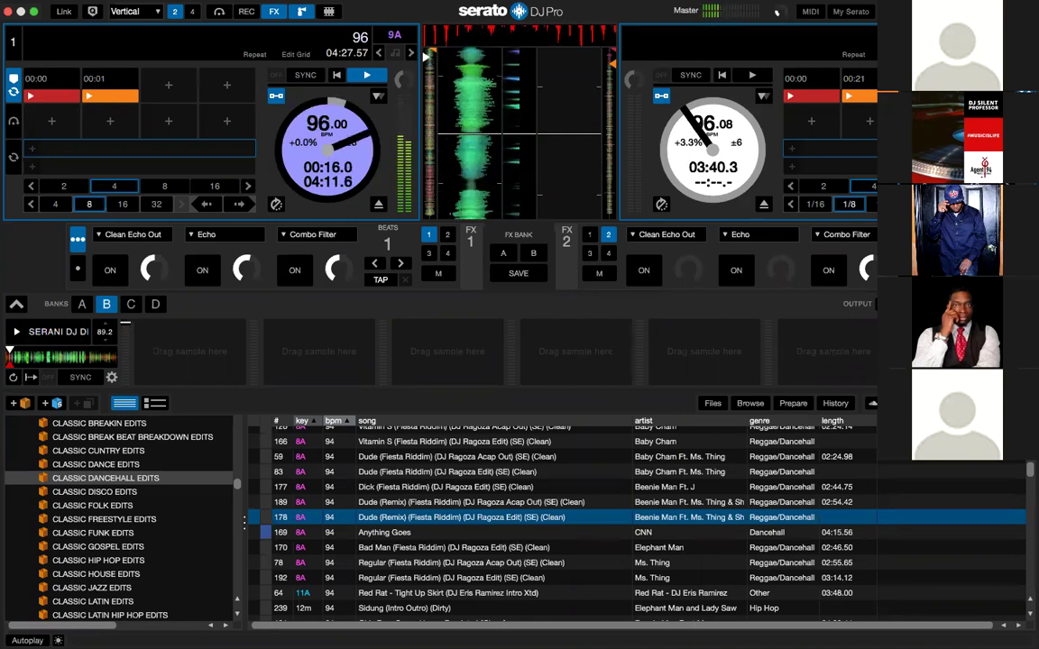
Start playback on the second deck and switch the sampler to bank A
{"action": "left_click", "coordinate": [751, 76]}
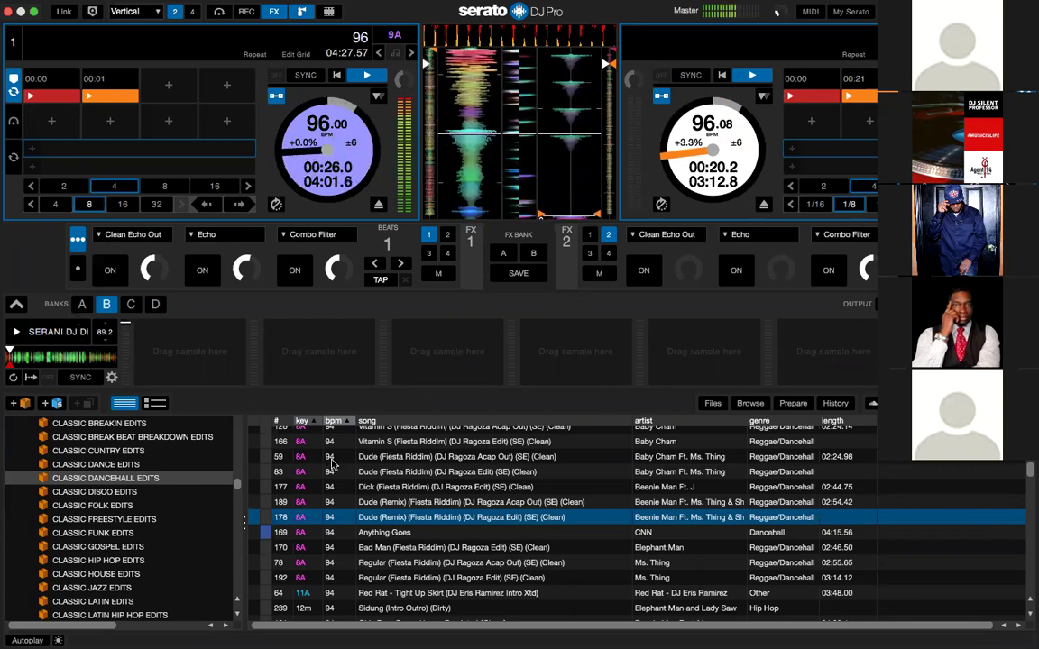
{"action": "left_click", "coordinate": [80, 305]}
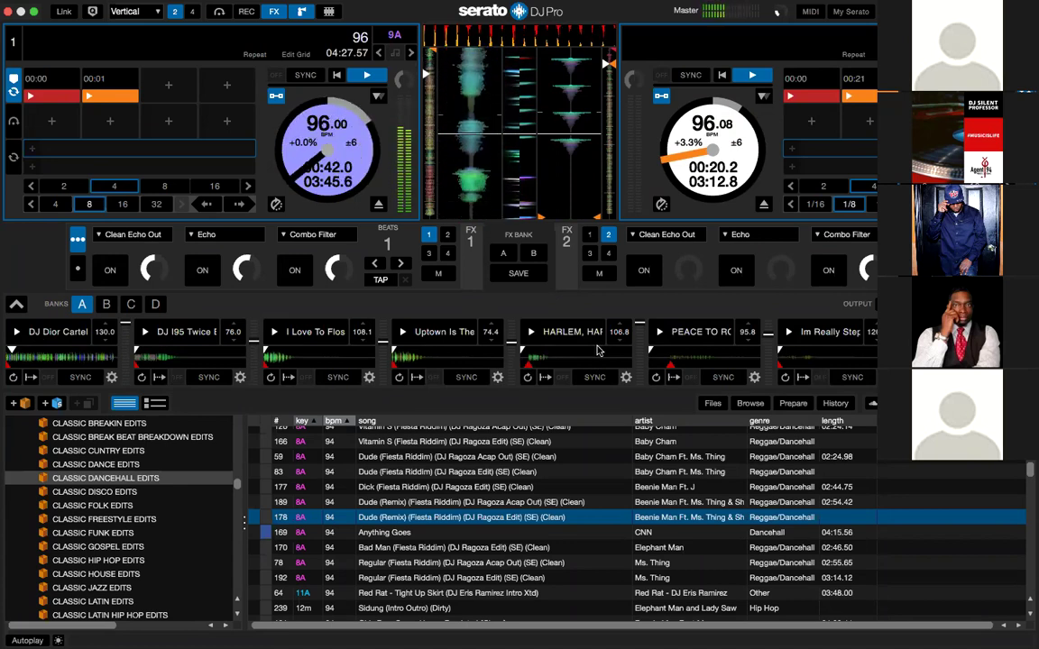
{"action": "key", "text": "space"}
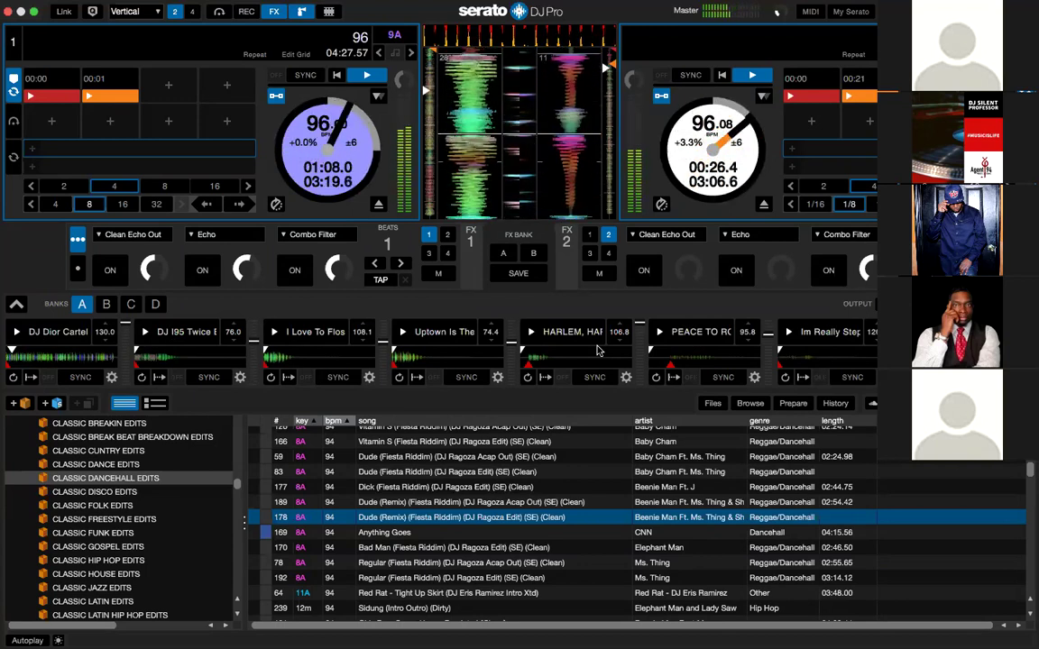
Apply Echo and Clean Echo Out from FX unit 1 during the transition, and switch both effects off again
{"action": "key", "text": "ctrl+2"}
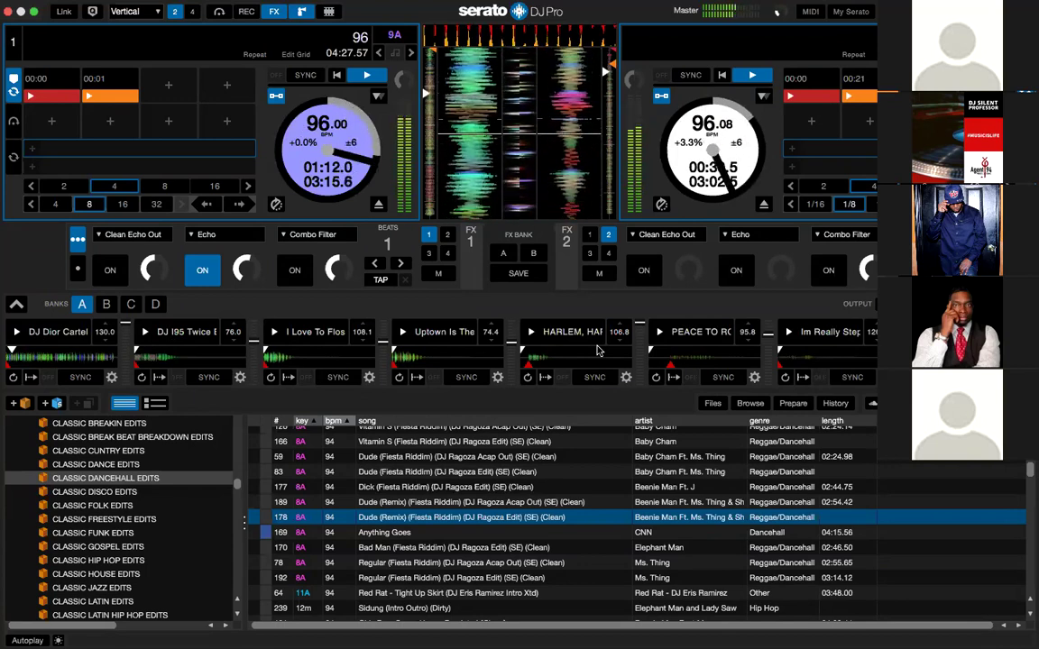
{"action": "key", "text": "ctrl+1"}
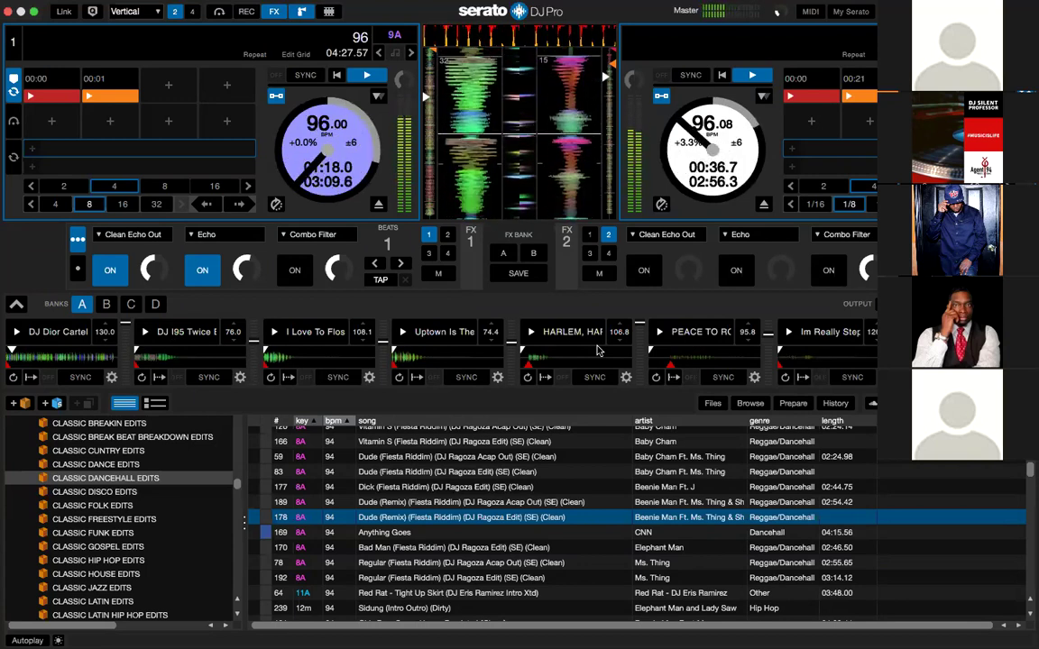
{"action": "key", "text": "ctrl+2"}
{"action": "key", "text": "ctrl+1"}
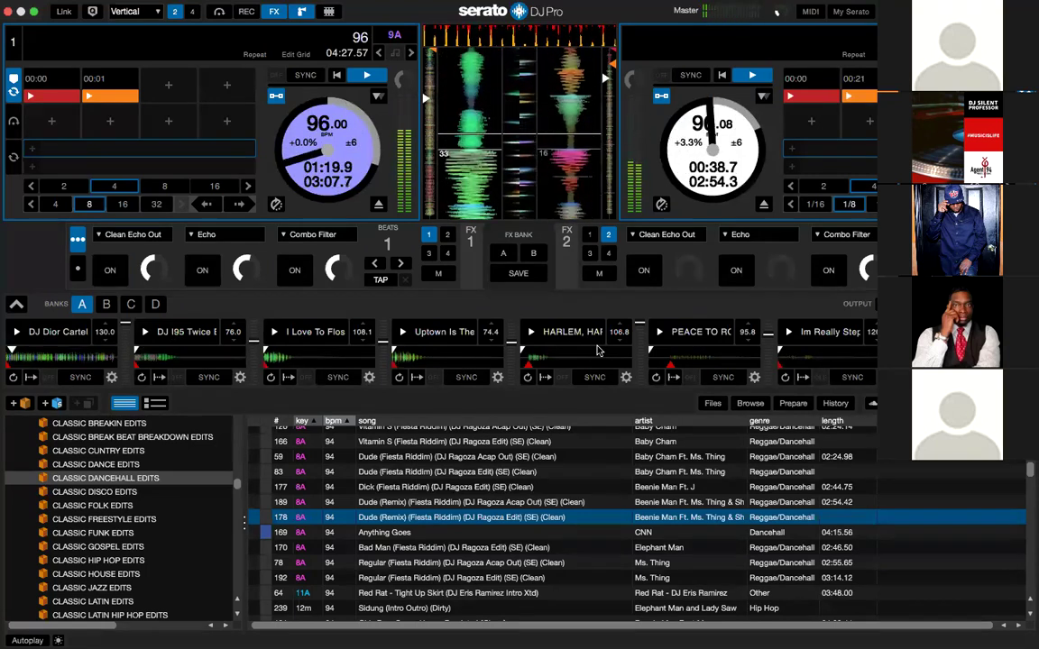
Duplicate the second deck's playing track onto the first deck and load Dude (Remix) (Fiesta Riddim) (DJ Ragoza Edit) (SE) (Clean) on the second deck
{"action": "key", "text": "shift+Left"}
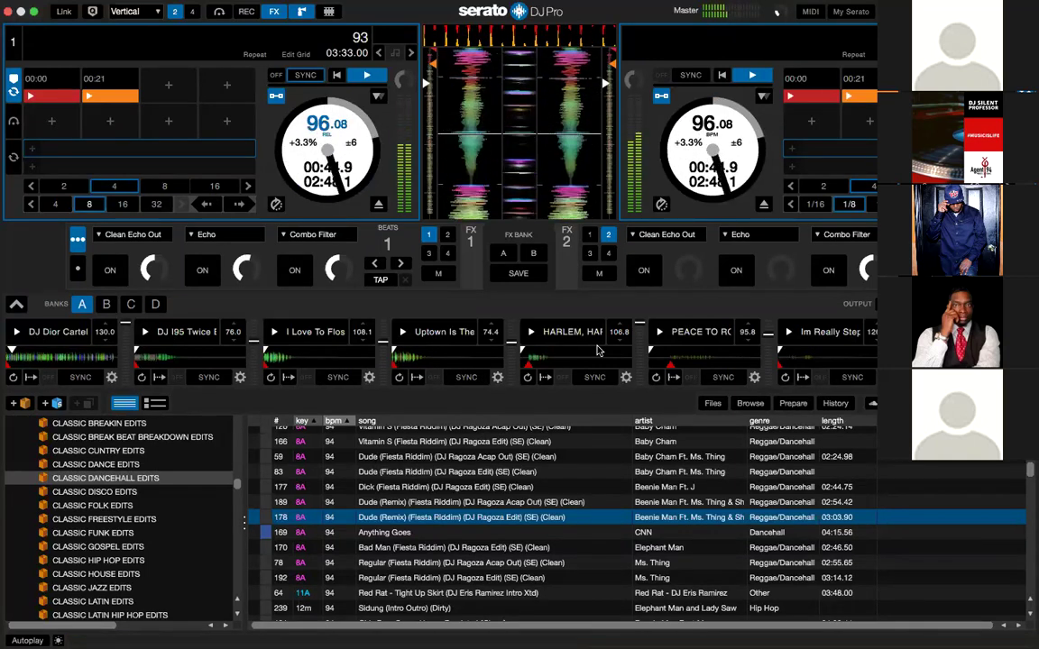
{"action": "key", "text": "shift+Right"}
{"action": "key", "text": "7"}
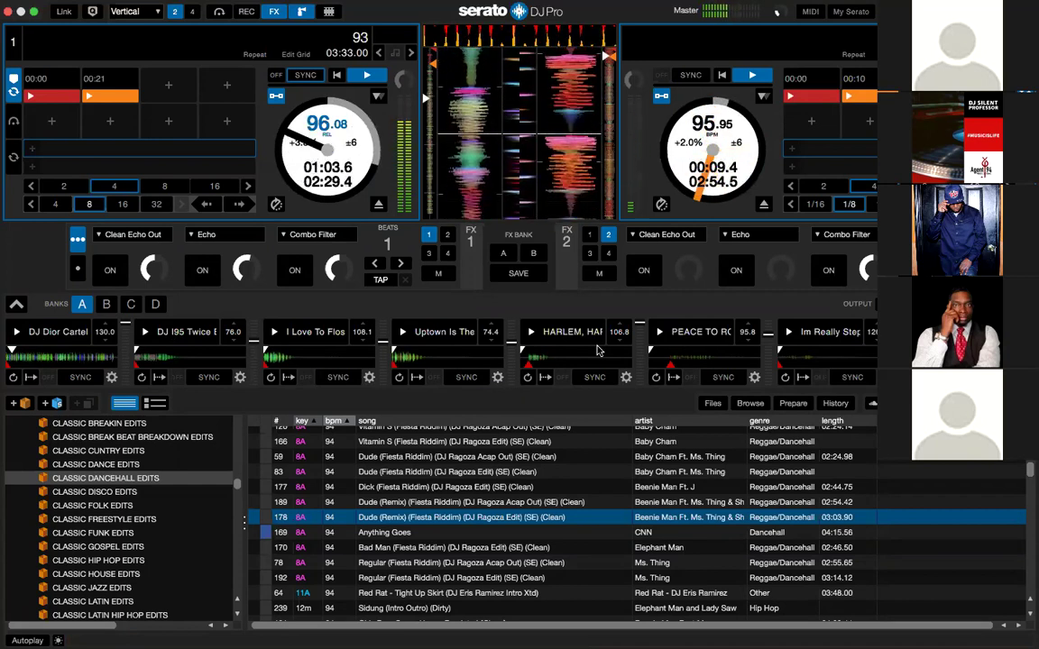
Trigger the I Love To Flos sample over the mix and return the second deck's track to its start
{"action": "left_click", "coordinate": [275, 333]}
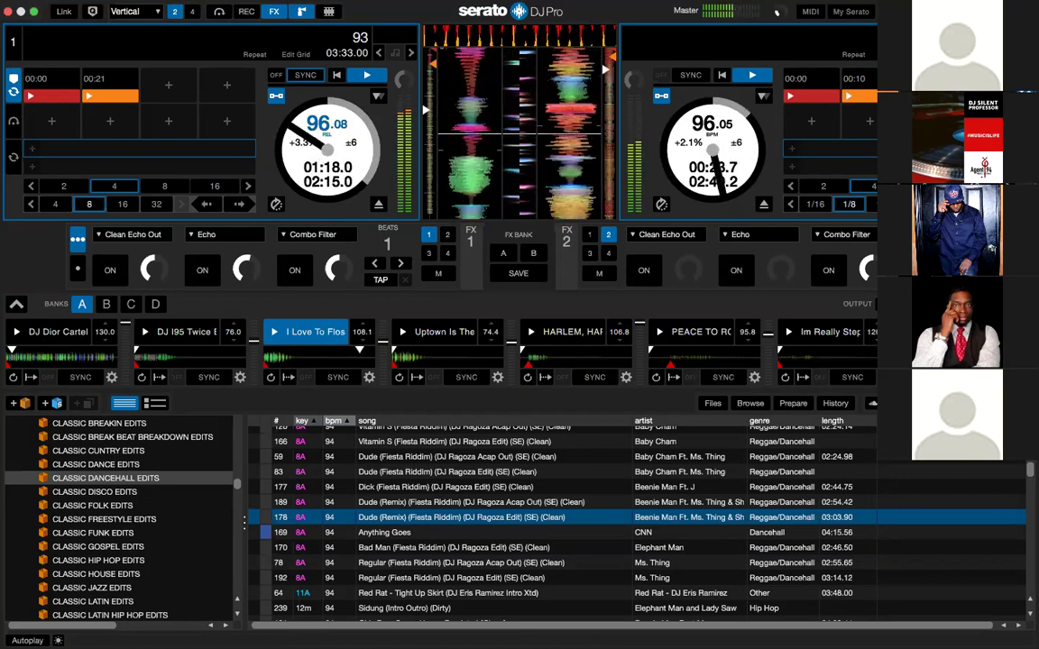
{"action": "key", "text": "shift+Right"}
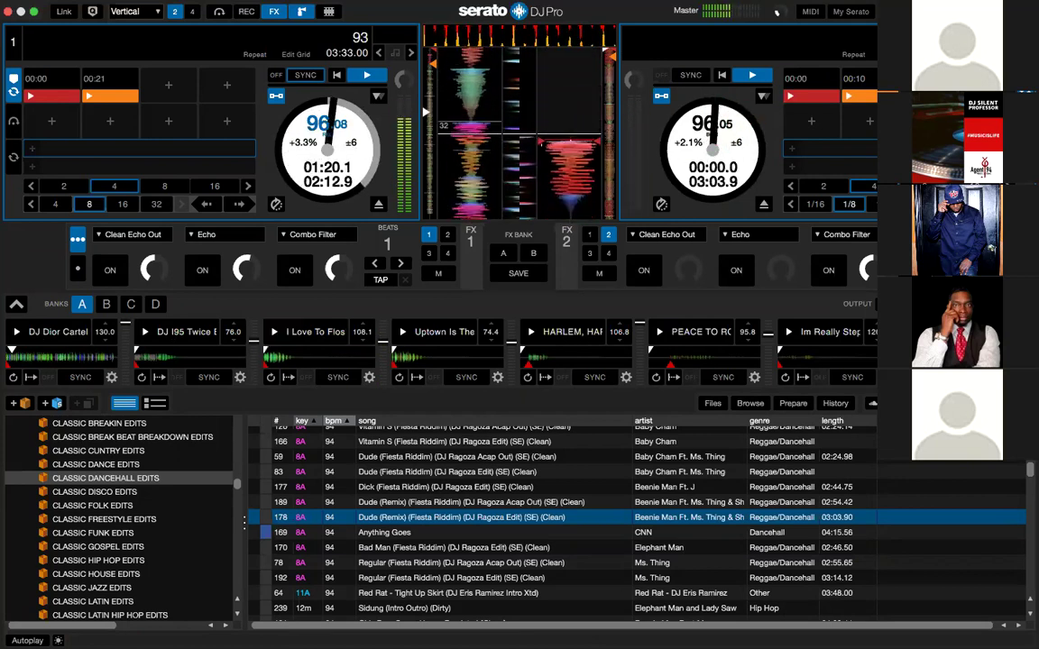
Bring in the Dude remix on the second deck and duplicate it onto the first deck
{"action": "key", "text": "s"}
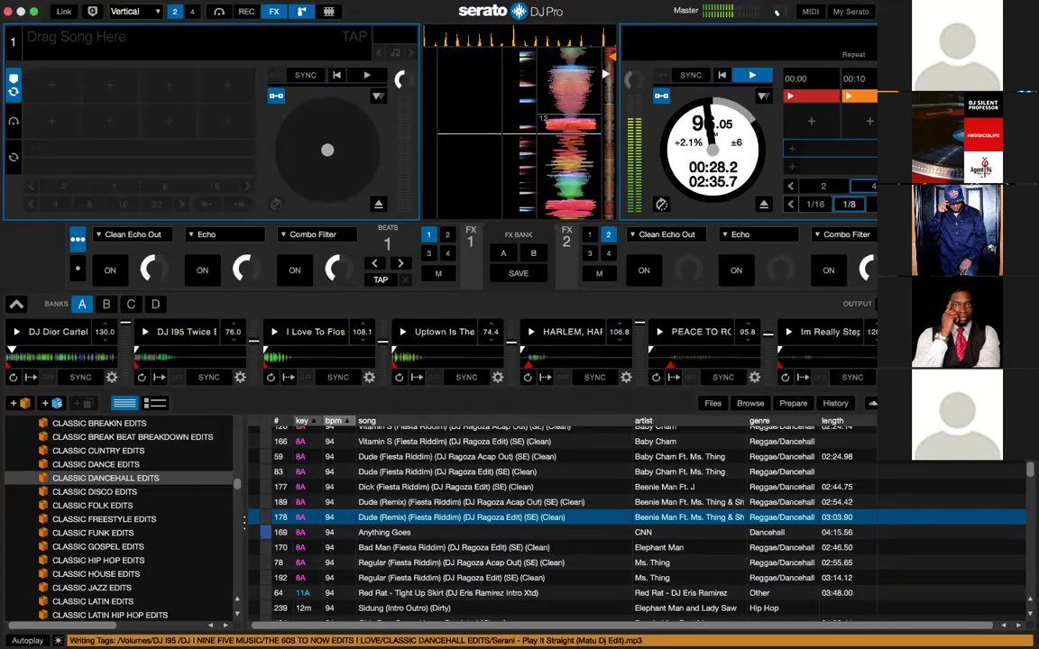
{"action": "key", "text": "shift+Left"}
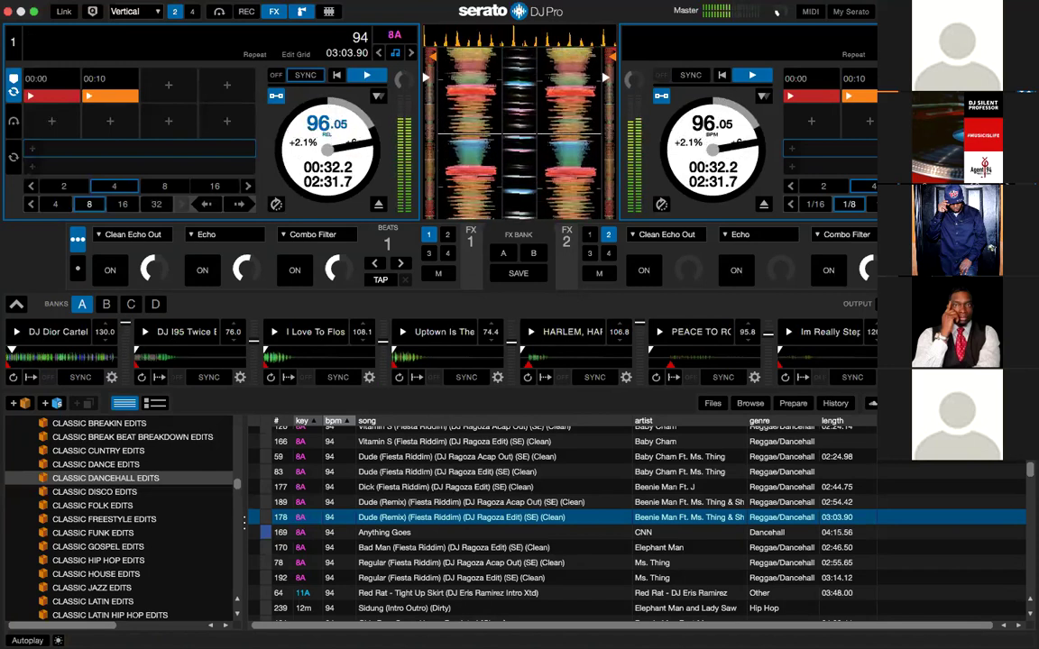
Browse the crates between AFRO BEATS EDITS and CLASSIC FREESTYLE EDITS and open the CLASSIC HIP HOP EDITS crate
{"action": "left_click", "coordinate": [138, 531]}
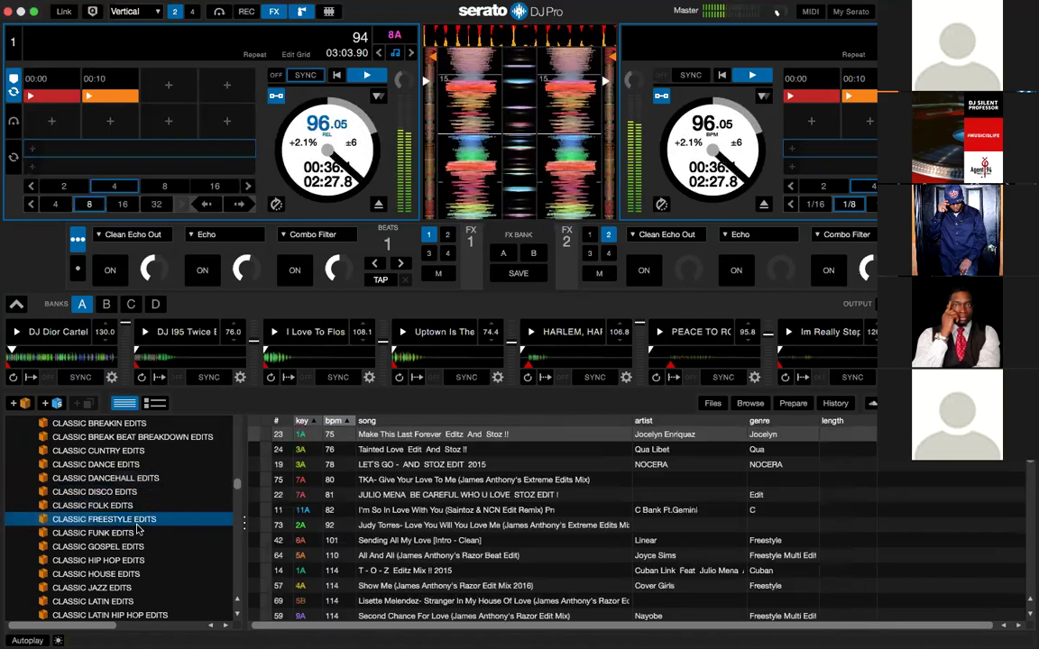
{"action": "key", "text": "Down"}
{"action": "key", "text": "Up"}
{"action": "key", "text": "Up"}
{"action": "key", "text": "Up"}
{"action": "key", "text": "Up"}
{"action": "key", "text": "Up"}
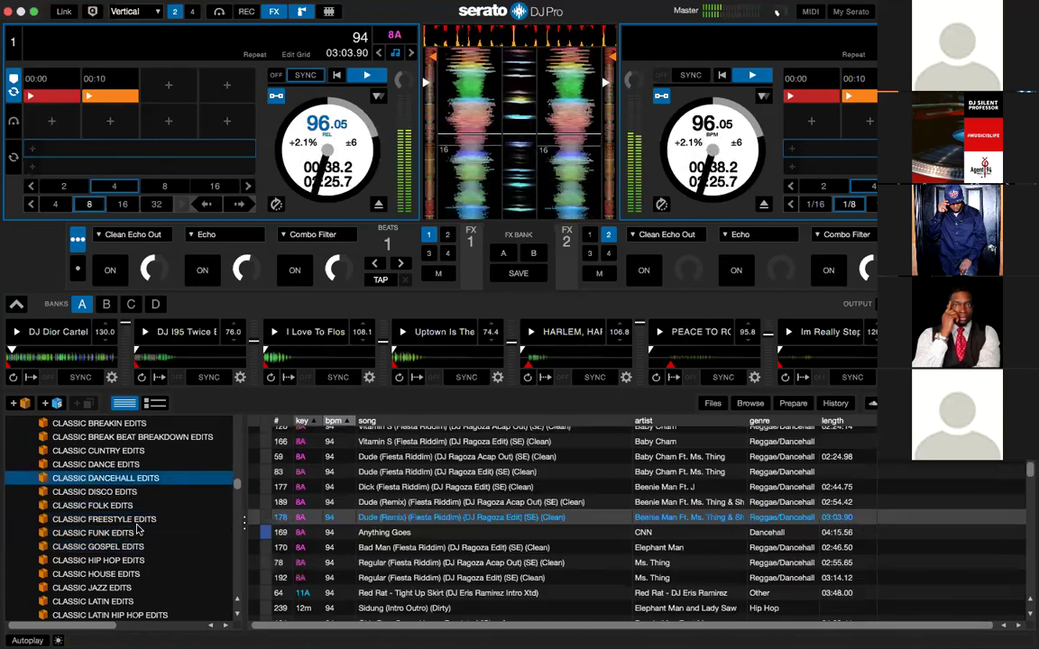
{"action": "key", "text": "Up"}
{"action": "key", "text": "Up"}
{"action": "key", "text": "Up"}
{"action": "key", "text": "Up"}
{"action": "key", "text": "Up"}
{"action": "key", "text": "Down"}
{"action": "key", "text": "Down"}
{"action": "key", "text": "Down"}
{"action": "key", "text": "Down"}
{"action": "key", "text": "Down"}
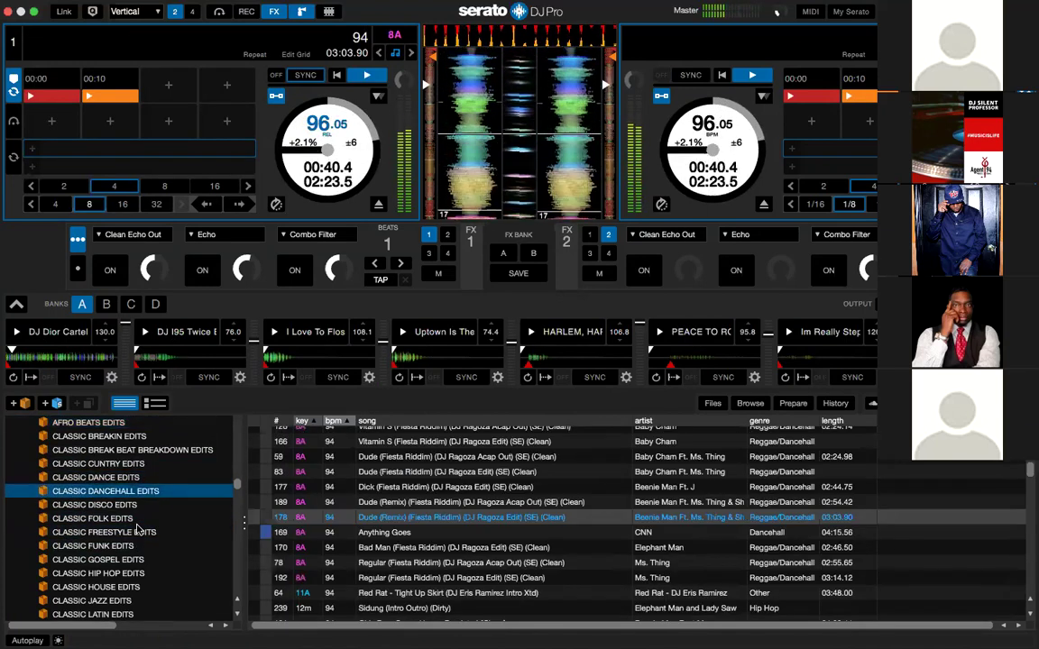
{"action": "key", "text": "Up"}
{"action": "key", "text": "Up"}
{"action": "key", "text": "Up"}
{"action": "key", "text": "Up"}
{"action": "key", "text": "Up"}
{"action": "key", "text": "Up"}
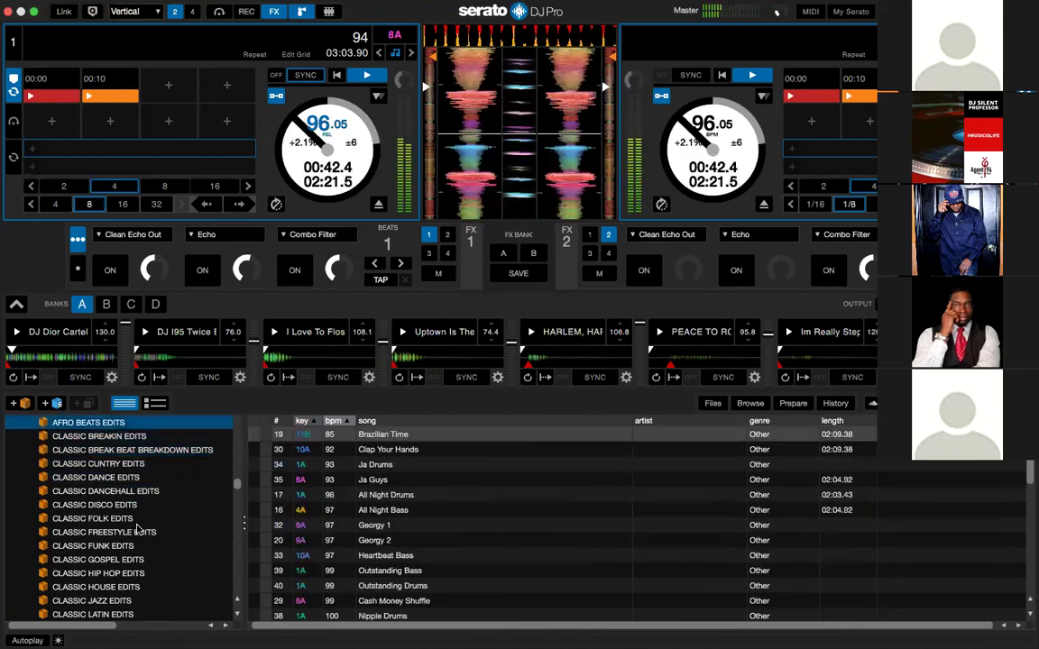
{"action": "key", "text": "Down"}
{"action": "key", "text": "Down"}
{"action": "key", "text": "Down"}
{"action": "key", "text": "Down"}
{"action": "key", "text": "Down"}
{"action": "key", "text": "Down"}
{"action": "key", "text": "Down"}
{"action": "key", "text": "Down"}
{"action": "key", "text": "Down"}
{"action": "key", "text": "Down"}
{"action": "key", "text": "Down"}
{"action": "key", "text": "Down"}
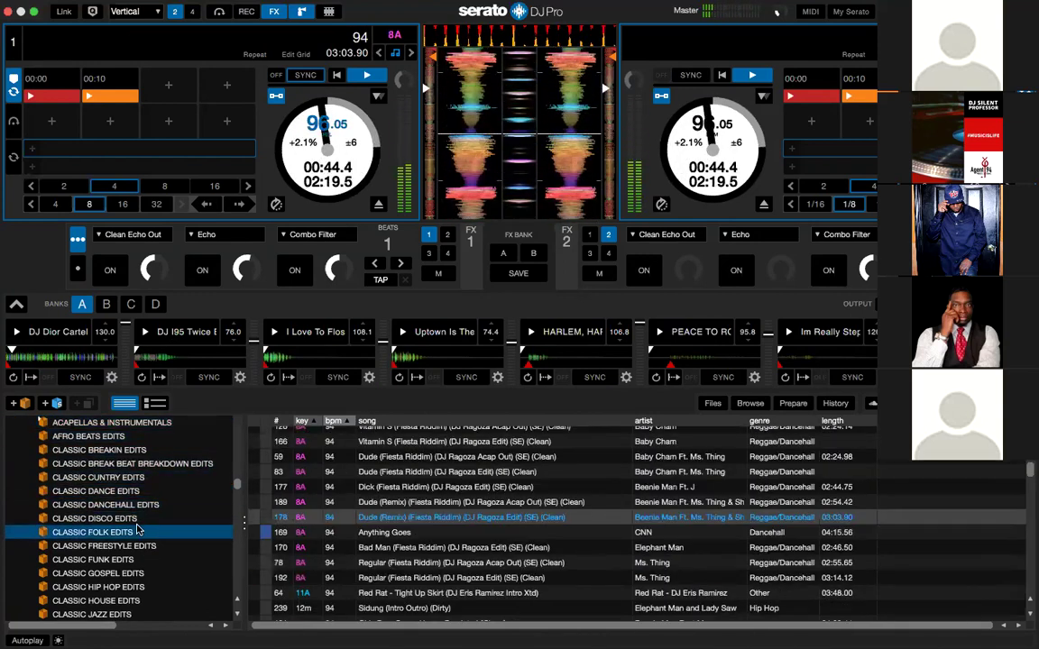
{"action": "key", "text": "Down"}
{"action": "key", "text": "Down"}
{"action": "key", "text": "Down"}
{"action": "key", "text": "Down"}
Find the 94 BPM track Oochie Wally (DJ Ragoza Acap Out QH) (Clean) in the crate and load it on the second deck
{"action": "key", "text": "Down"}
{"action": "key", "text": "Down"}
{"action": "key", "text": "Down"}
{"action": "key", "text": "Down"}
{"action": "key", "text": "Down"}
{"action": "key", "text": "Down"}
{"action": "key", "text": "Down"}
{"action": "key", "text": "Down"}
{"action": "key", "text": "Down"}
{"action": "key", "text": "Down"}
{"action": "key", "text": "Down"}
{"action": "key", "text": "Down"}
{"action": "key", "text": "Down"}
{"action": "key", "text": "Down"}
{"action": "key", "text": "Down"}
{"action": "key", "text": "Down"}
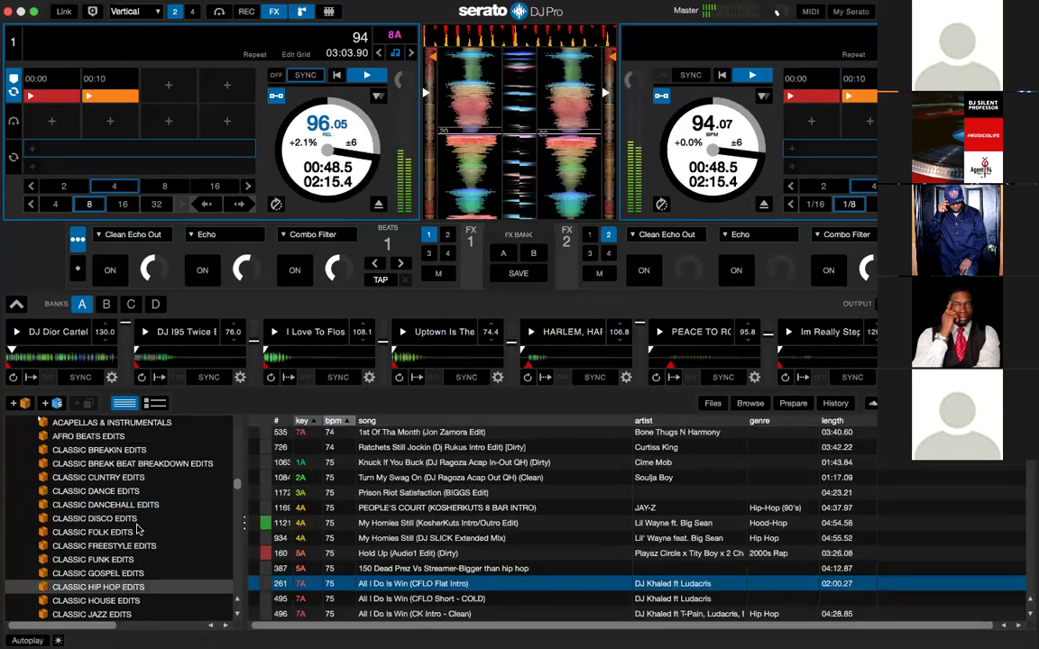
{"action": "key", "text": "Down"}
{"action": "key", "text": "Down"}
{"action": "key", "text": "Down"}
{"action": "key", "text": "Down"}
{"action": "key", "text": "Down"}
{"action": "key", "text": "Down"}
{"action": "key", "text": "Down"}
{"action": "key", "text": "Down"}
{"action": "key", "text": "Down"}
{"action": "key", "text": "Down"}
{"action": "key", "text": "Down"}
{"action": "key", "text": "Down"}
{"action": "key", "text": "Down"}
{"action": "key", "text": "Down"}
{"action": "key", "text": "Down"}
{"action": "key", "text": "Down"}
{"action": "key", "text": "Down"}
{"action": "key", "text": "Down"}
{"action": "key", "text": "Down"}
{"action": "key", "text": "Down"}
{"action": "key", "text": "Down"}
{"action": "key", "text": "Down"}
{"action": "key", "text": "Down"}
{"action": "key", "text": "Down"}
{"action": "key", "text": "Down"}
{"action": "key", "text": "Down"}
{"action": "key", "text": "Down"}
{"action": "key", "text": "Down"}
{"action": "key", "text": "Down"}
{"action": "key", "text": "Down"}
{"action": "key", "text": "Down"}
{"action": "key", "text": "Down"}
{"action": "key", "text": "Down"}
{"action": "key", "text": "Down"}
{"action": "key", "text": "Down"}
{"action": "key", "text": "Down"}
{"action": "key", "text": "Down"}
{"action": "key", "text": "Down"}
{"action": "key", "text": "Down"}
{"action": "key", "text": "Down"}
{"action": "key", "text": "Down"}
{"action": "key", "text": "Down"}
{"action": "key", "text": "Down"}
{"action": "key", "text": "Down"}
{"action": "key", "text": "Down"}
{"action": "key", "text": "Down"}
{"action": "key", "text": "Down"}
{"action": "key", "text": "Down"}
{"action": "key", "text": "Down"}
{"action": "key", "text": "Down"}
{"action": "key", "text": "Down"}
{"action": "key", "text": "Down"}
{"action": "key", "text": "Down"}
{"action": "key", "text": "Down"}
{"action": "key", "text": "Down"}
{"action": "key", "text": "Down"}
{"action": "key", "text": "Down"}
{"action": "key", "text": "Down"}
{"action": "key", "text": "Down"}
{"action": "key", "text": "Down"}
{"action": "key", "text": "Down"}
{"action": "key", "text": "Down"}
{"action": "key", "text": "Down"}
{"action": "key", "text": "Down"}
{"action": "key", "text": "Down"}
{"action": "key", "text": "Down"}
{"action": "key", "text": "Down"}
{"action": "key", "text": "Down"}
{"action": "key", "text": "Down"}
{"action": "key", "text": "Down"}
{"action": "key", "text": "Down"}
{"action": "key", "text": "Down"}
{"action": "key", "text": "Down"}
{"action": "key", "text": "Down"}
{"action": "key", "text": "Down"}
{"action": "key", "text": "Down"}
{"action": "key", "text": "Down"}
{"action": "key", "text": "Down"}
{"action": "key", "text": "Down"}
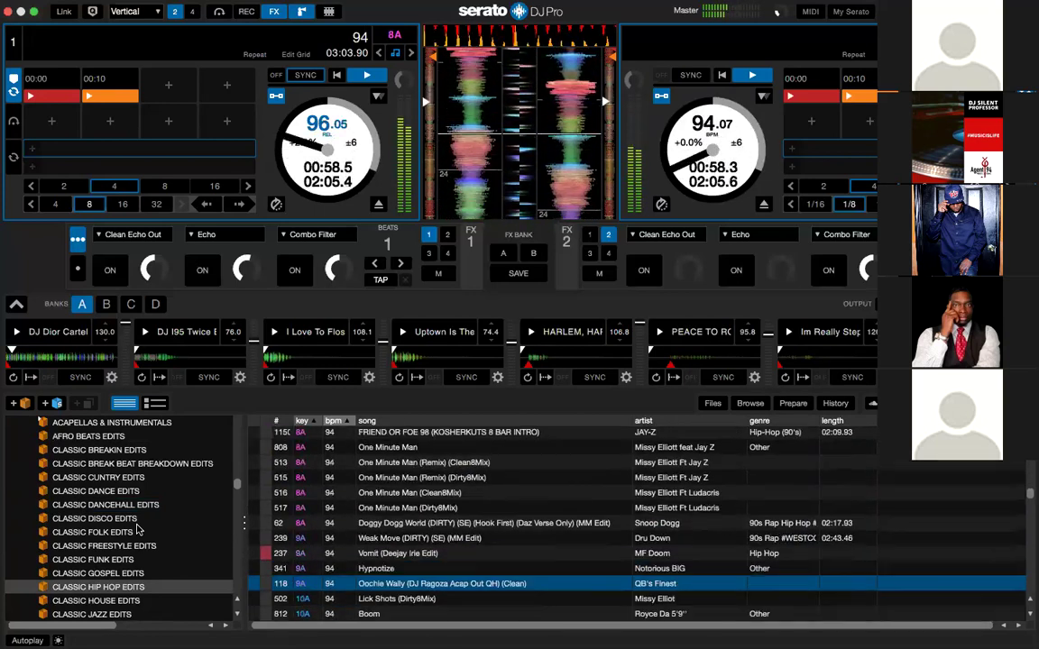
{"action": "key", "text": "Up"}
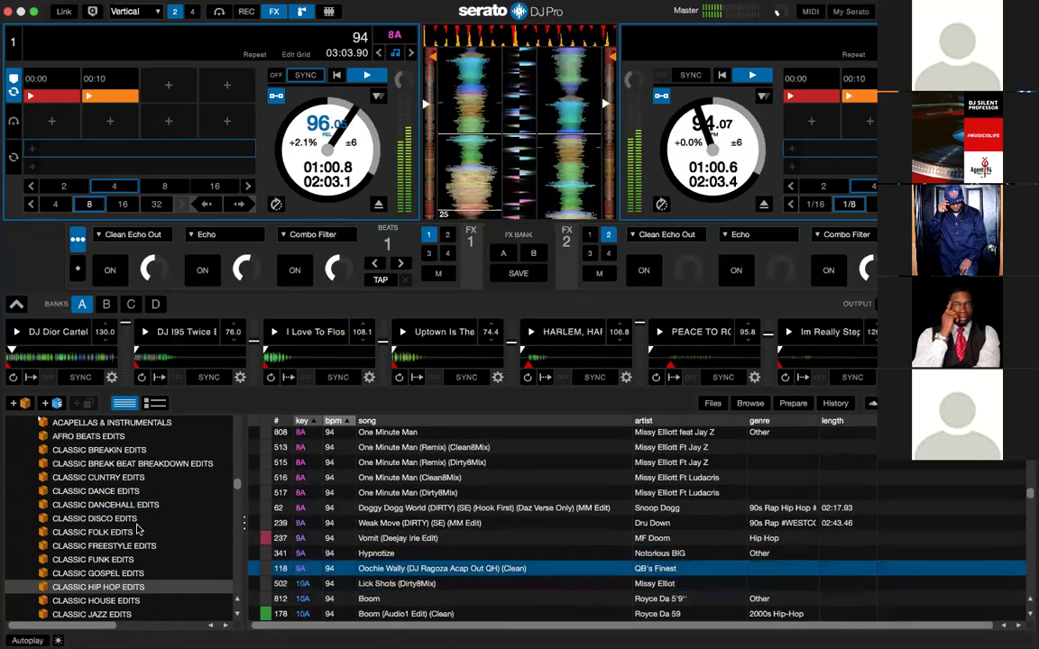
{"action": "key", "text": "shift+Right"}
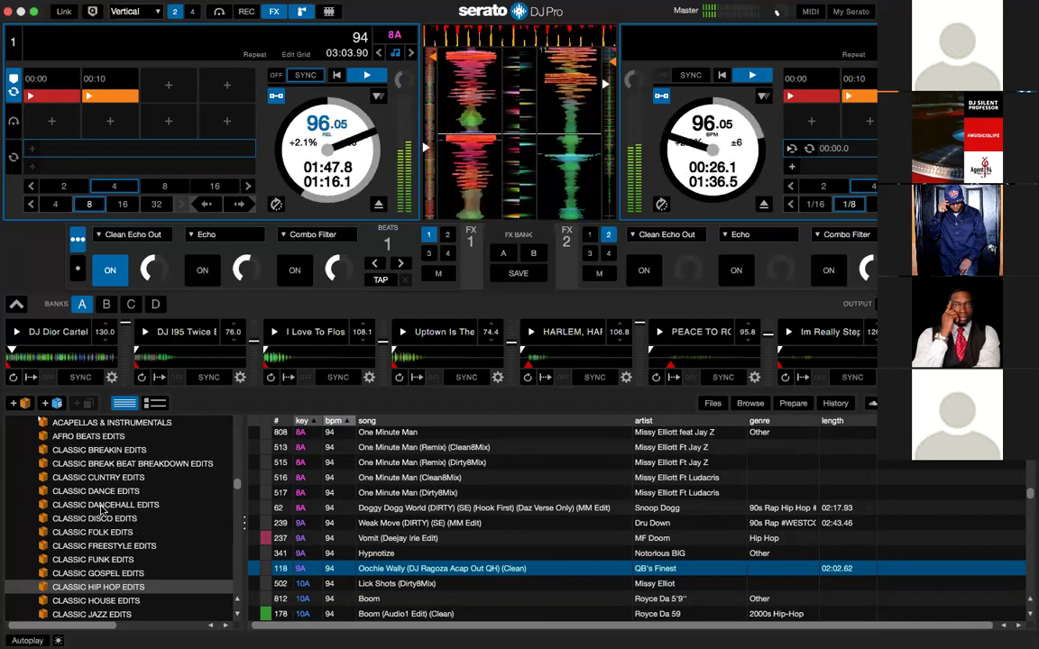
Trigger the DJ I95 Twice sample and duplicate Oochie Wally from the second deck onto the first deck
{"action": "left_click", "coordinate": [152, 333]}
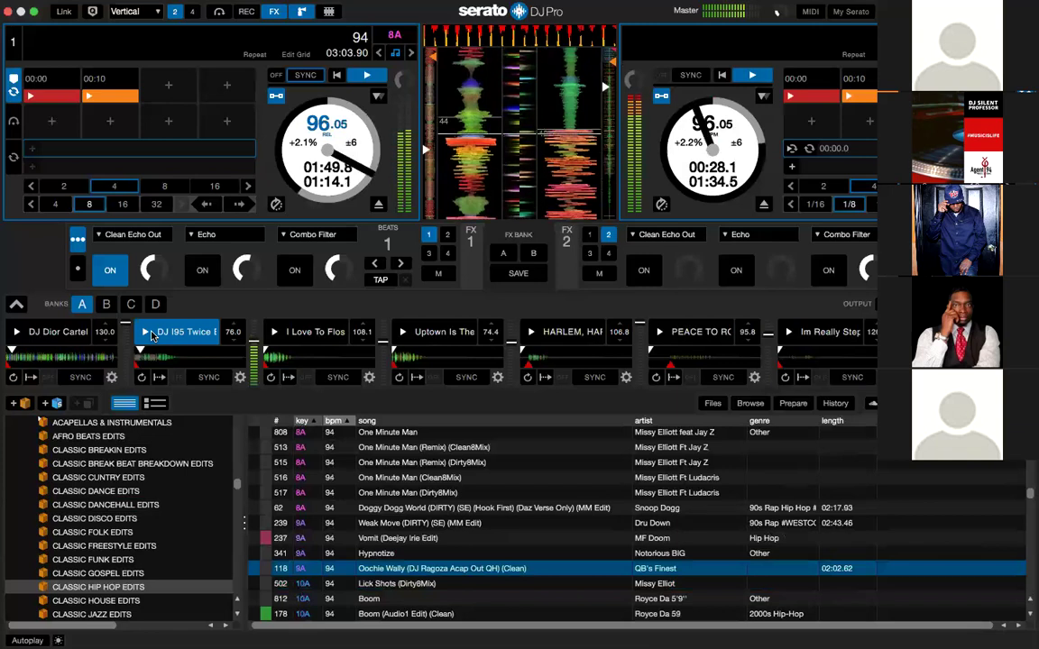
{"action": "key", "text": "shift+Left"}
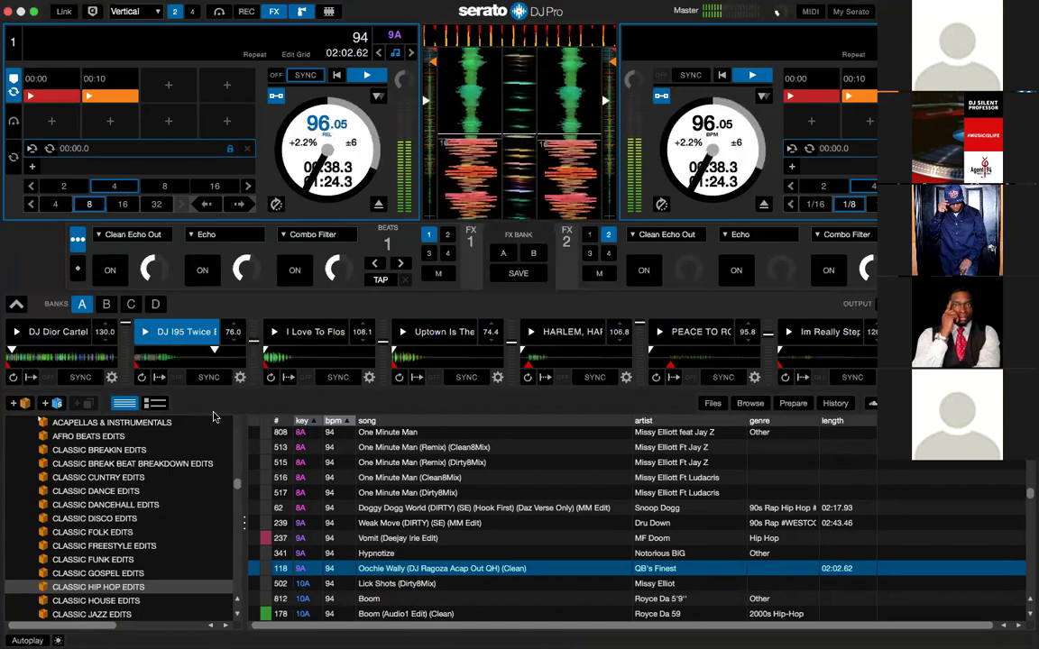
Find the 94 BPM Hypnotize edits in the crate, load HYPNOTIZE ANDY N. SHORT NEW on the second deck, and replace it with HYPNOTIZE ANDY N. V2
{"action": "left_click", "coordinate": [458, 584]}
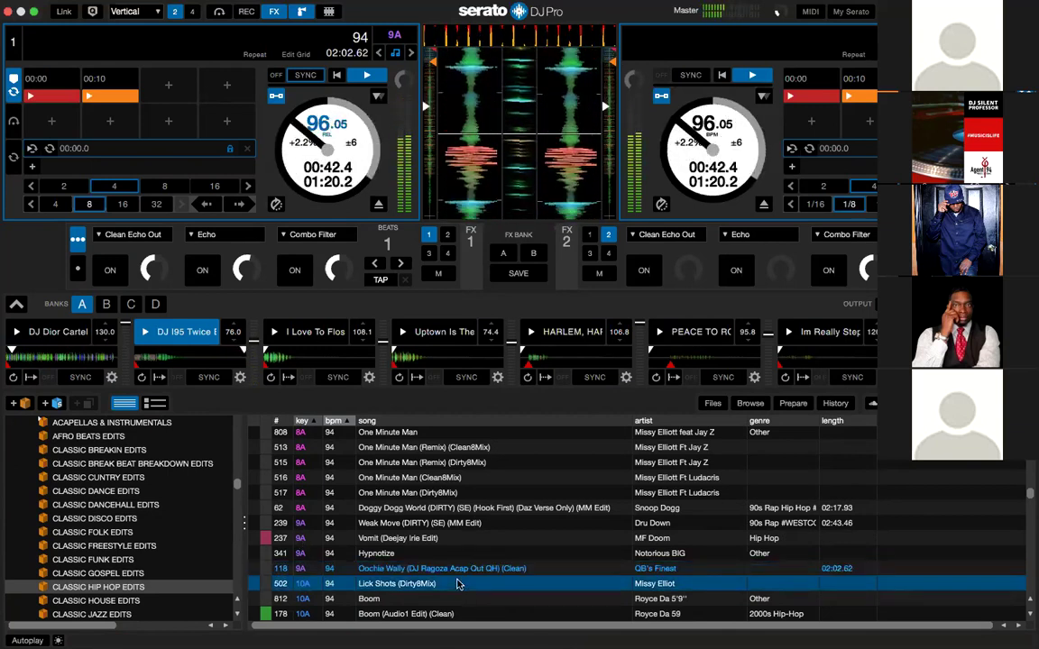
{"action": "key", "text": "Down"}
{"action": "key", "text": "Down"}
{"action": "key", "text": "Down"}
{"action": "key", "text": "Down"}
{"action": "key", "text": "Down"}
{"action": "key", "text": "Down"}
{"action": "key", "text": "Down"}
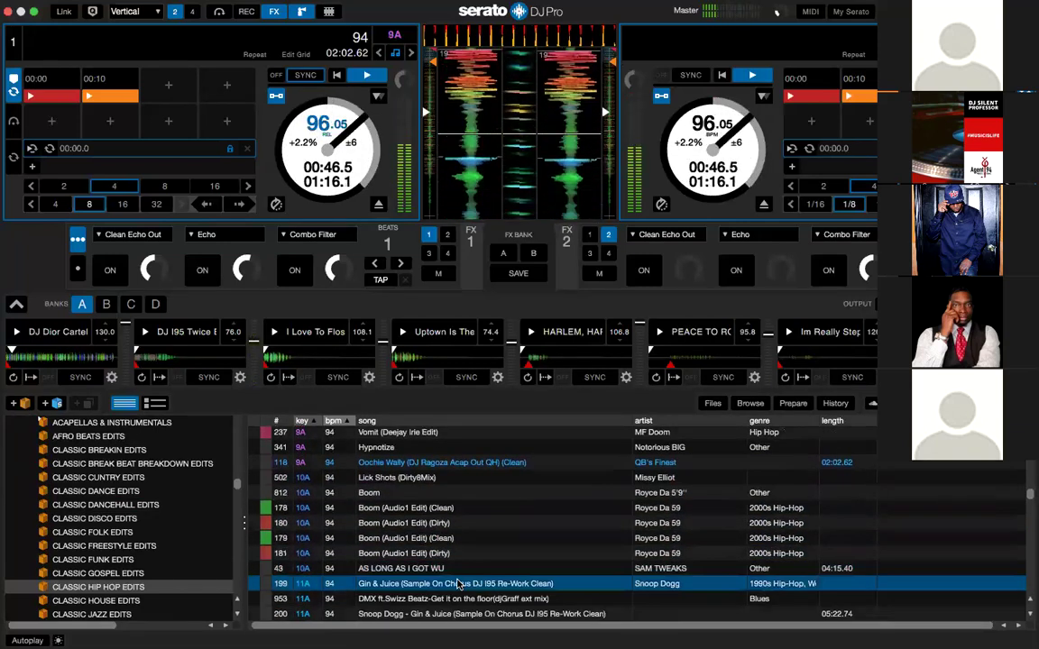
{"action": "scroll", "coordinate": [458, 584], "scroll_direction": "down", "scroll_amount": 1}
{"action": "key", "text": "Down"}
{"action": "key", "text": "Down"}
{"action": "key", "text": "Down"}
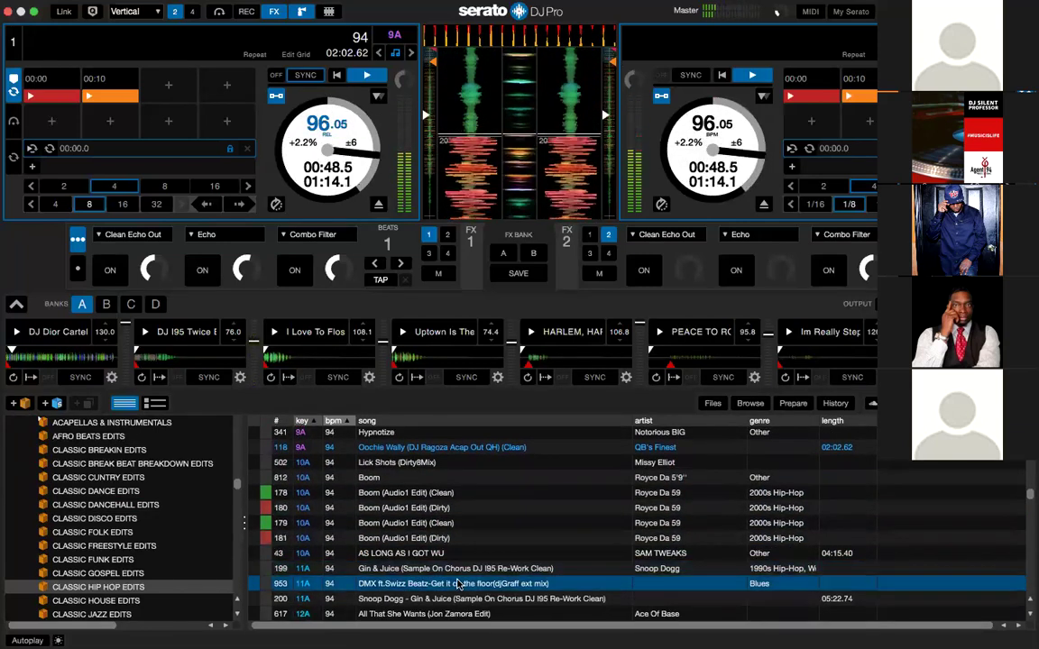
{"action": "key", "text": "Down"}
{"action": "key", "text": "Down"}
{"action": "key", "text": "Down"}
{"action": "key", "text": "Down"}
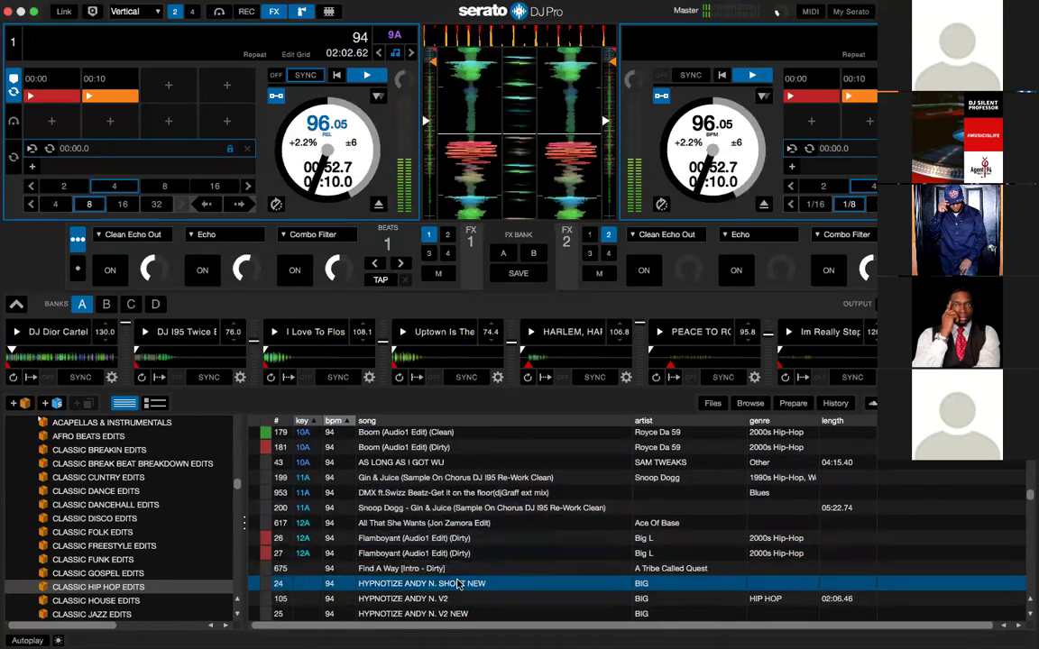
{"action": "key", "text": "shift+Right"}
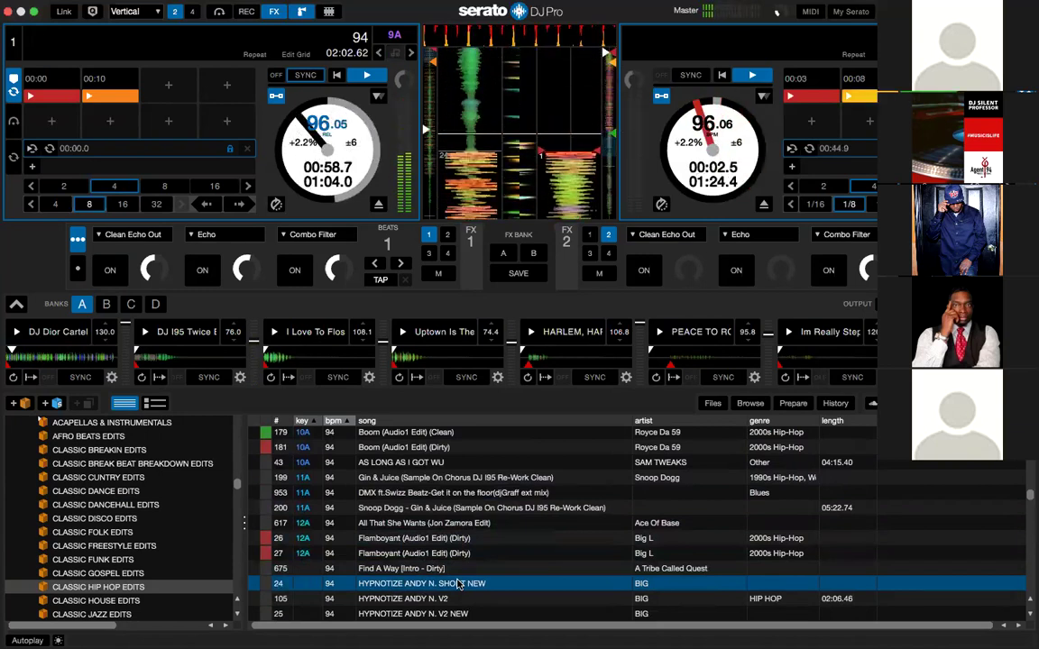
{"action": "key", "text": "Down"}
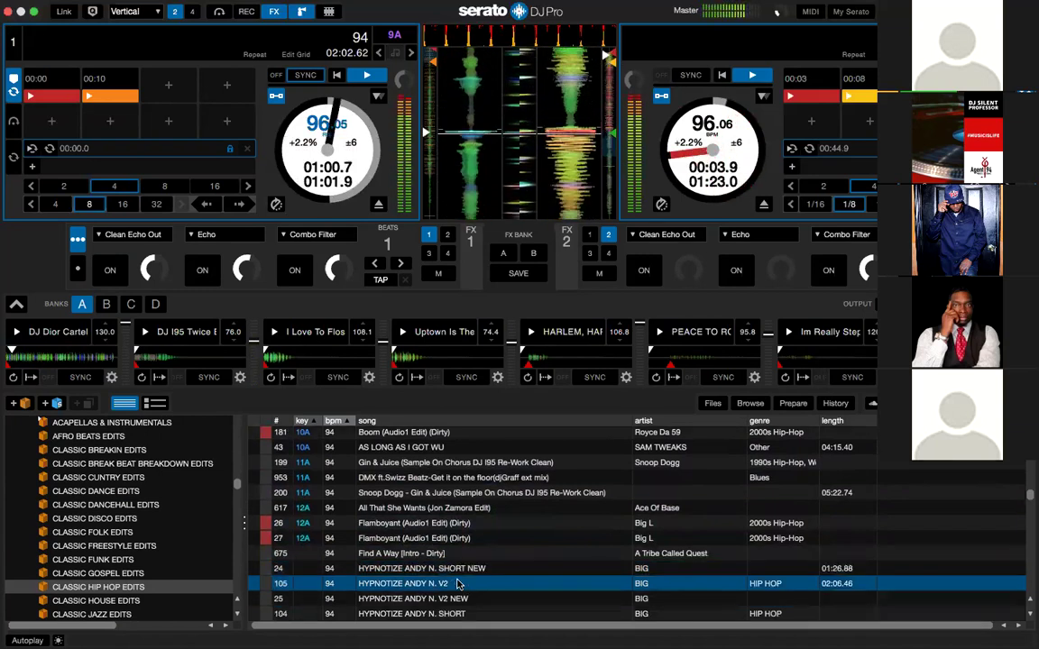
{"action": "key", "text": "shift+Right"}
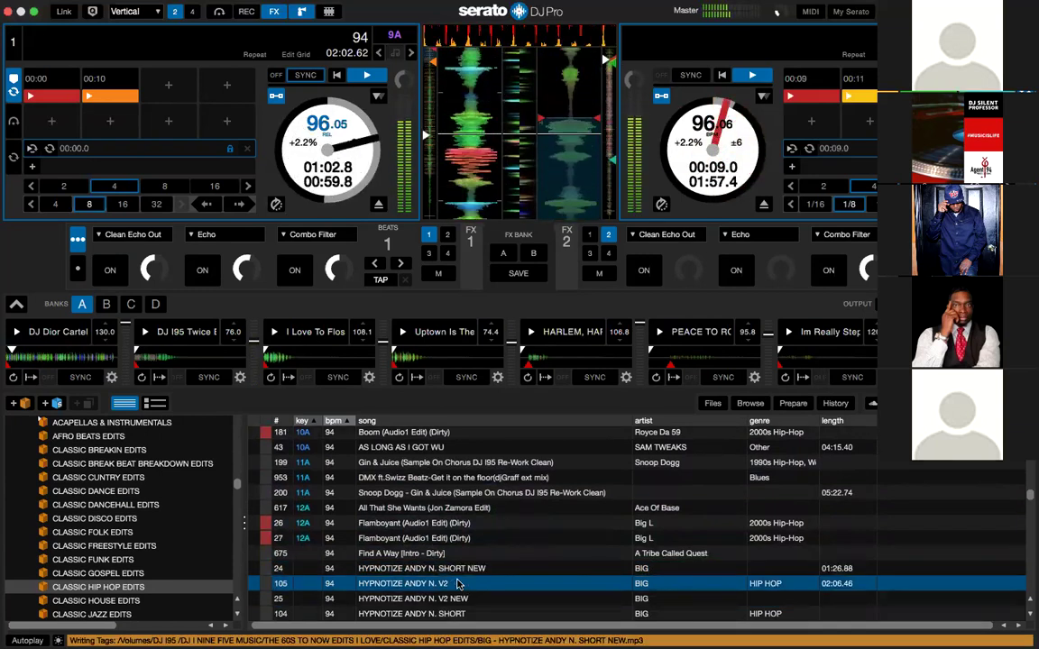
Load Still not a player (Dj Rukus Quick Hitter) Dirty on the second deck and duplicate it onto the first deck
{"action": "key", "text": "Up"}
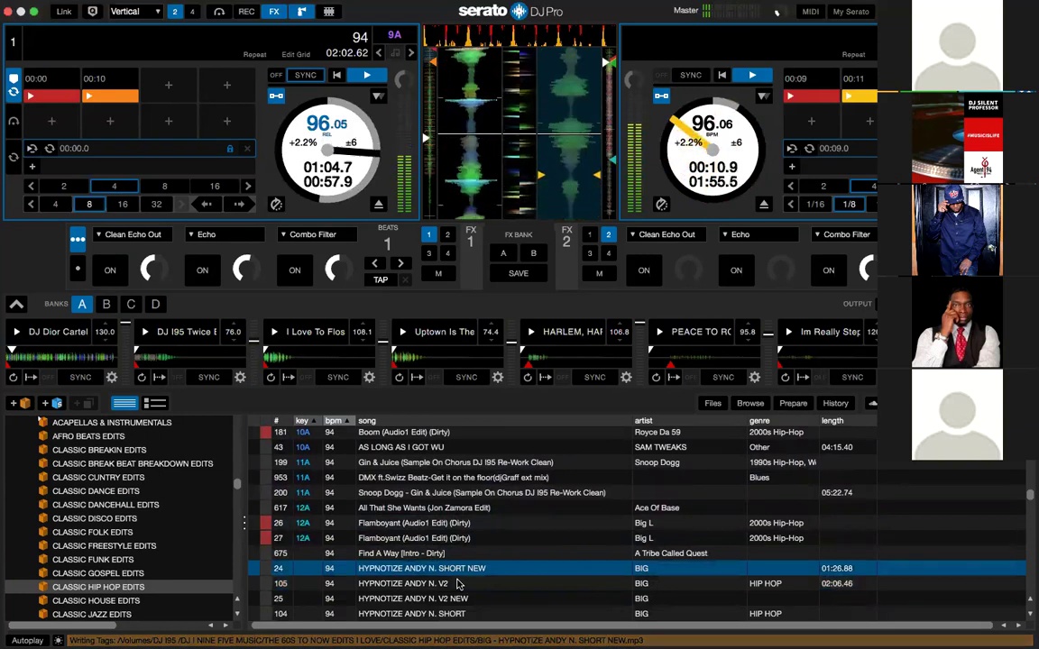
{"action": "scroll", "coordinate": [457, 584], "scroll_direction": "down", "scroll_amount": 2}
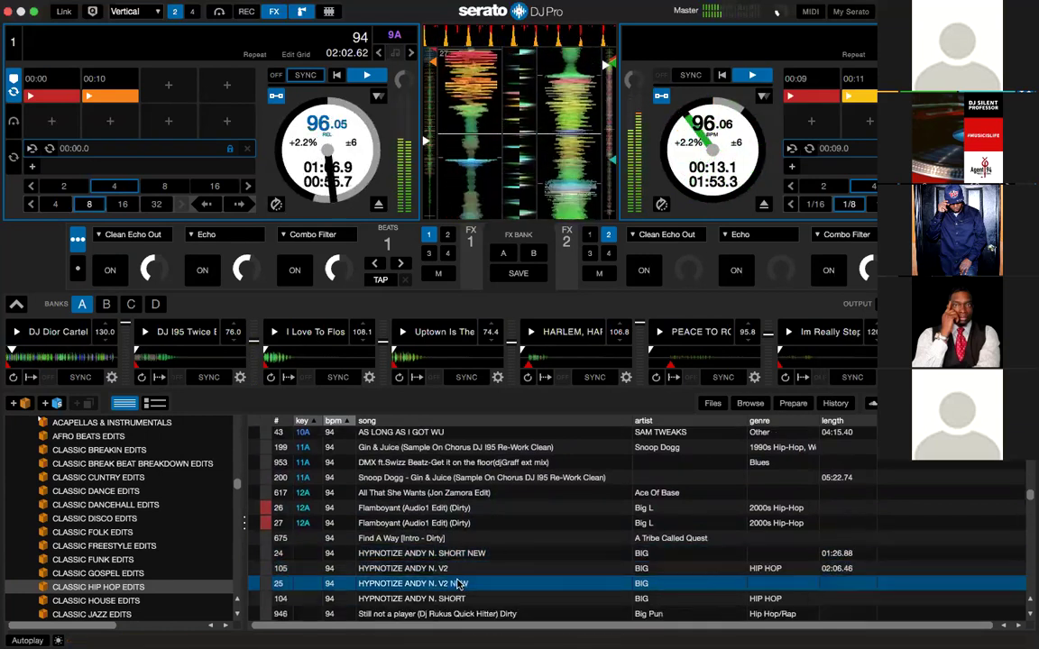
{"action": "left_click", "coordinate": [460, 584]}
{"action": "scroll", "coordinate": [460, 584], "scroll_direction": "down", "scroll_amount": 1}
{"action": "left_click", "coordinate": [460, 584]}
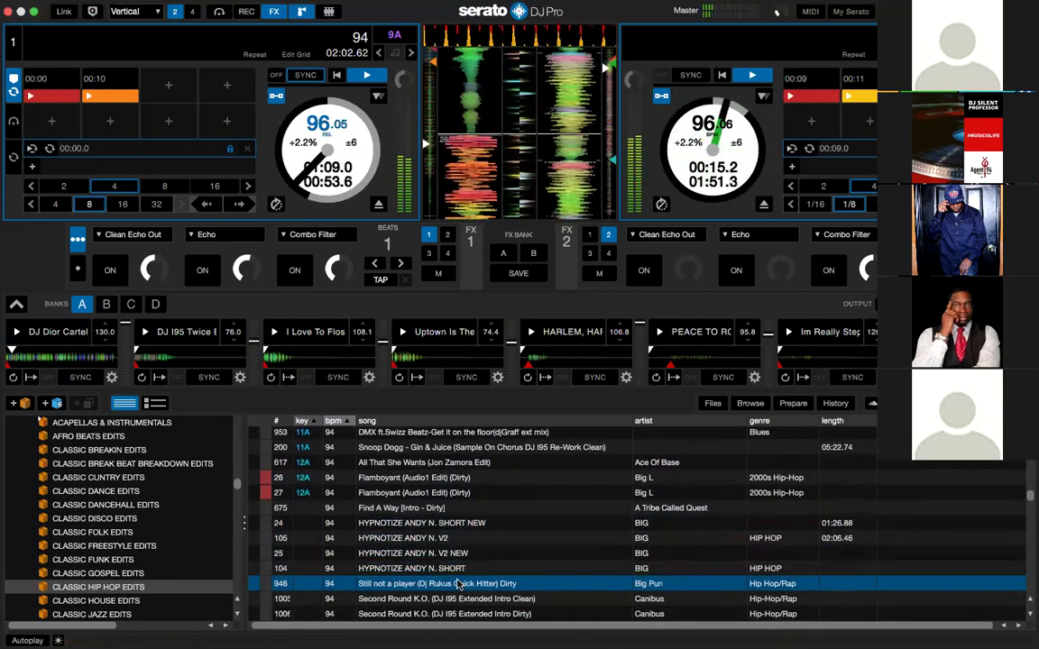
{"action": "key", "text": "shift+Right"}
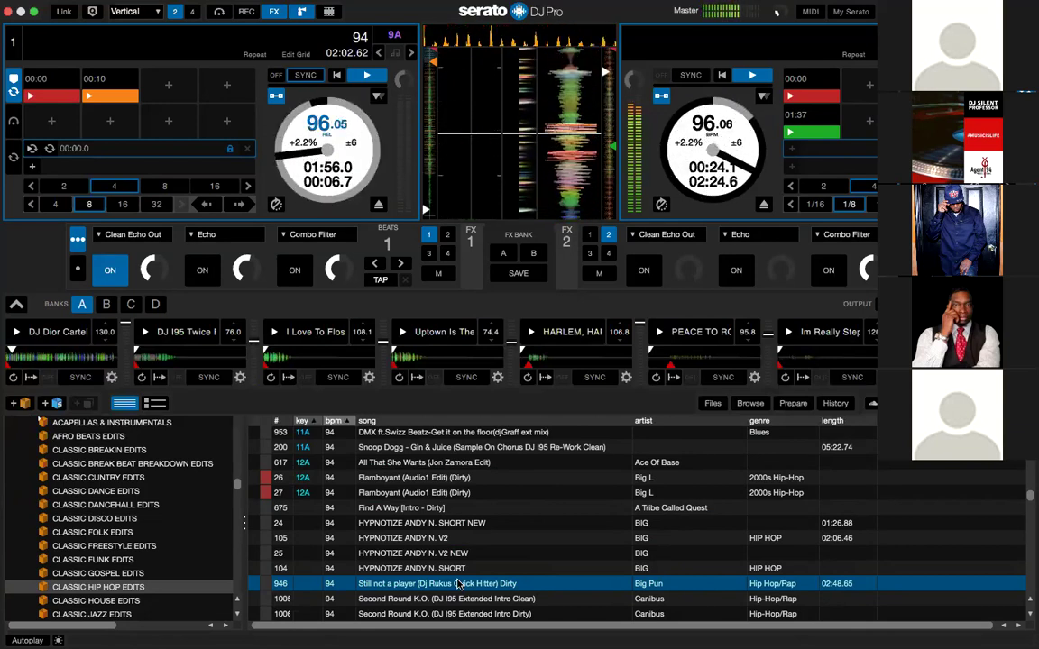
{"action": "key", "text": "shift+Left"}
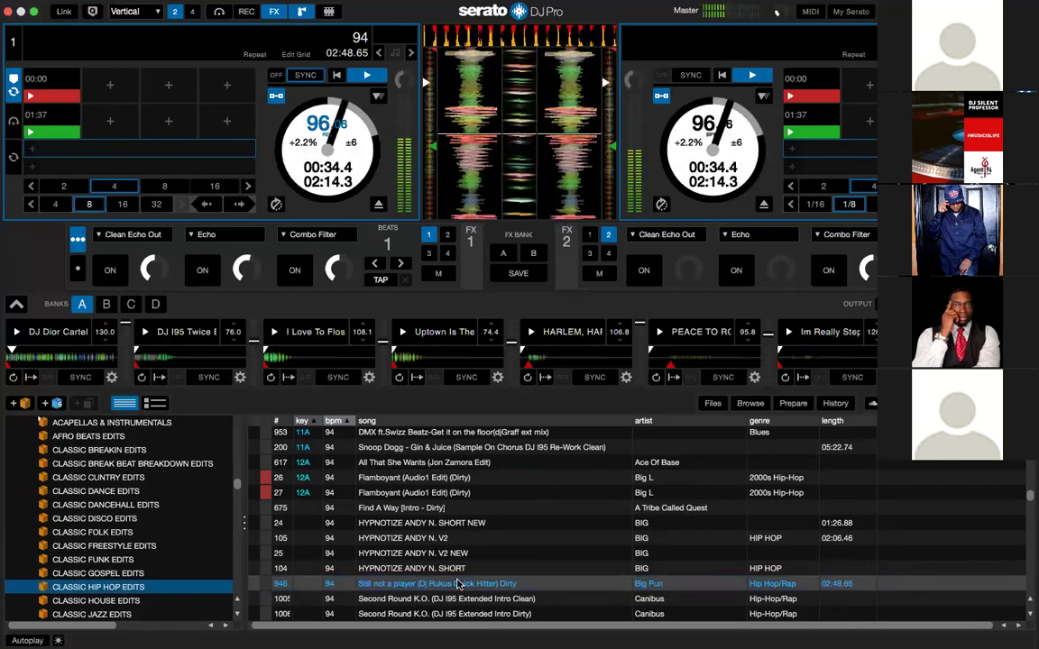
Browse the crates above CLASSIC HIP HOP EDITS and look through the tracks in CLASSIC BREAKIN EDITS
{"action": "key", "text": "Up"}
{"action": "key", "text": "Up"}
{"action": "key", "text": "Up"}
{"action": "key", "text": "Up"}
{"action": "key", "text": "Up"}
{"action": "key", "text": "Up"}
{"action": "key", "text": "Up"}
{"action": "key", "text": "Up"}
{"action": "key", "text": "Up"}
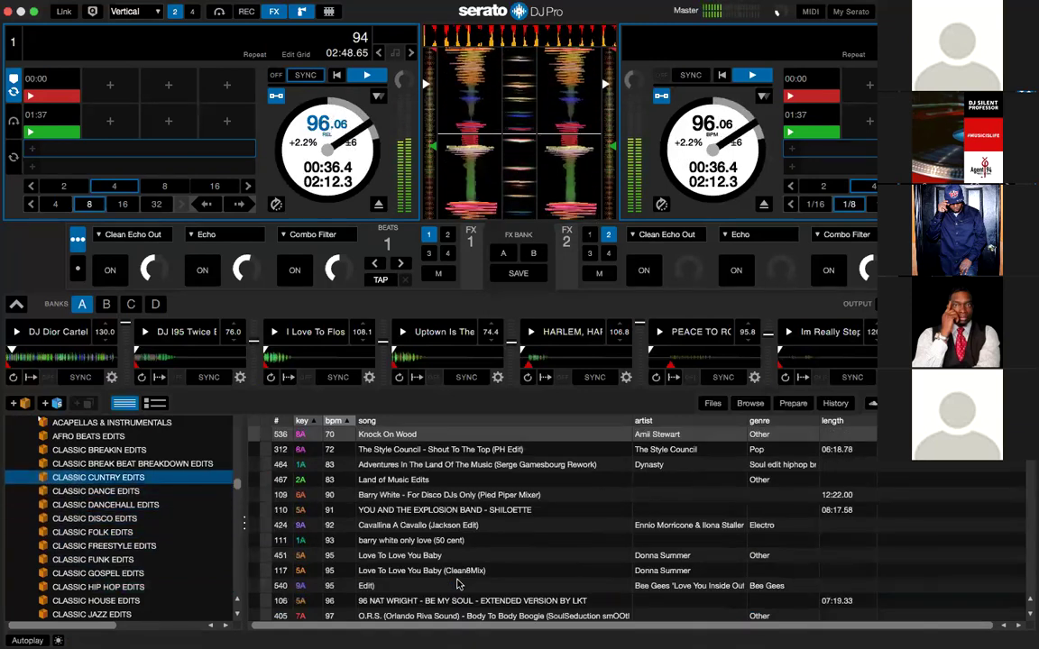
{"action": "key", "text": "Up"}
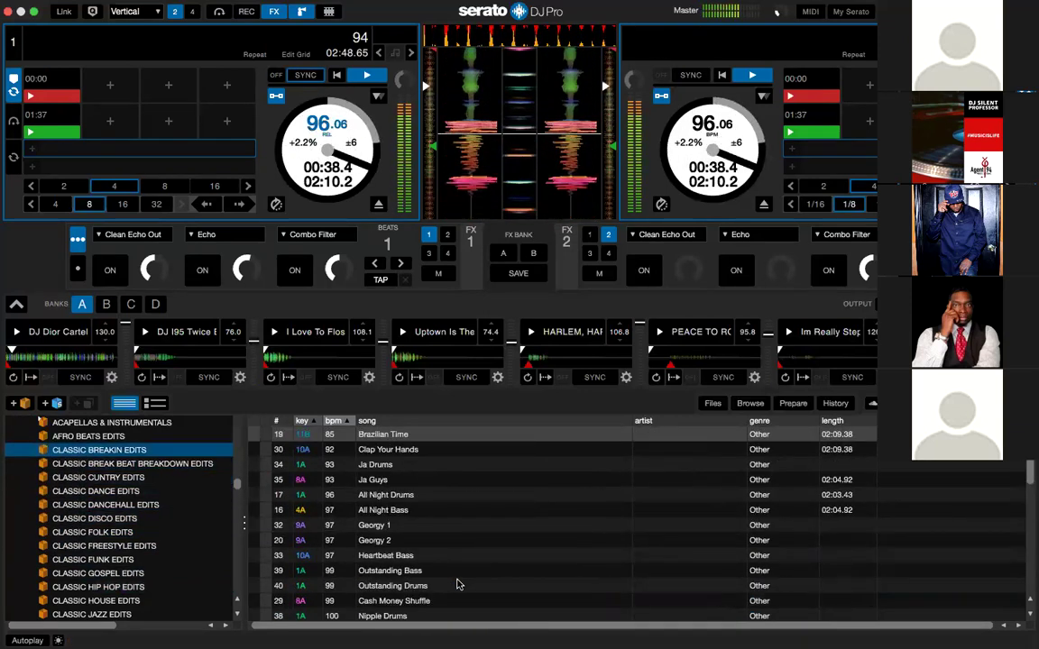
{"action": "key", "text": "Right"}
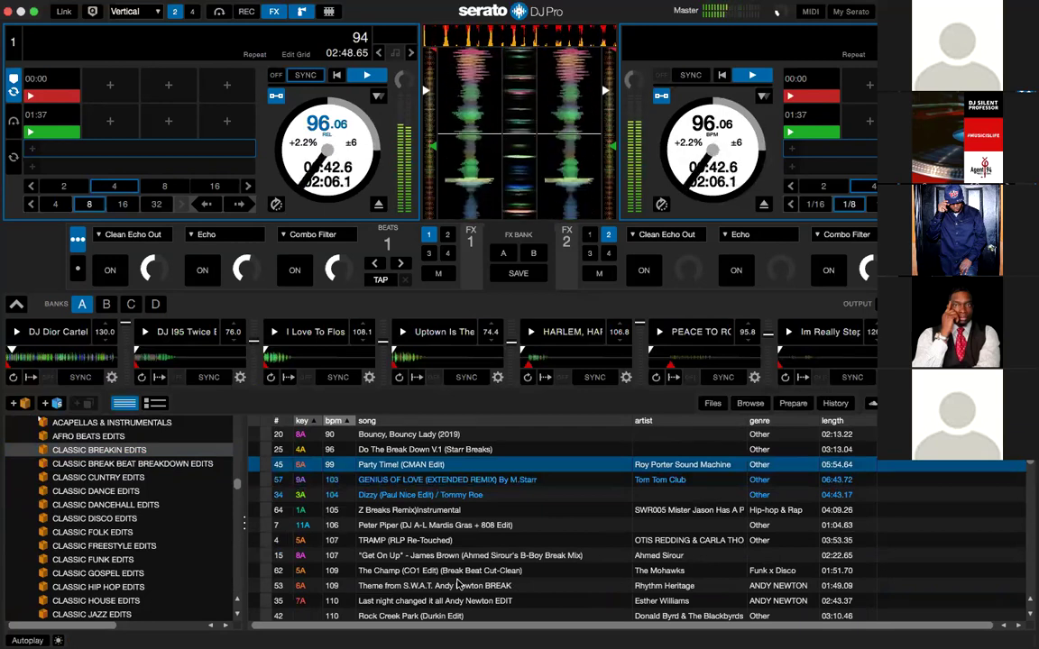
Return to the crate list, open the CLASSIC FUNK EDITS crate and move into its track list
{"action": "key", "text": "Left"}
{"action": "key", "text": "Down"}
{"action": "key", "text": "Down"}
{"action": "key", "text": "Down"}
{"action": "key", "text": "Down"}
{"action": "key", "text": "Down"}
{"action": "key", "text": "Down"}
{"action": "key", "text": "Down"}
{"action": "key", "text": "Down"}
{"action": "left_click", "coordinate": [458, 585]}
Look through the CLASSIC FUNK EDITS tracks up to 98 BPM for the next song to mix in
{"action": "key", "text": "Down"}
{"action": "key", "text": "Down"}
{"action": "key", "text": "Down"}
{"action": "key", "text": "Down"}
{"action": "key", "text": "Down"}
{"action": "key", "text": "Down"}
{"action": "key", "text": "Down"}
{"action": "key", "text": "Down"}
{"action": "key", "text": "Down"}
{"action": "key", "text": "Down"}
{"action": "key", "text": "Down"}
{"action": "key", "text": "Down"}
{"action": "key", "text": "Down"}
{"action": "key", "text": "Down"}
{"action": "key", "text": "Down"}
{"action": "key", "text": "Down"}
{"action": "key", "text": "Down"}
{"action": "key", "text": "Down"}
{"action": "key", "text": "Down"}
{"action": "key", "text": "Down"}
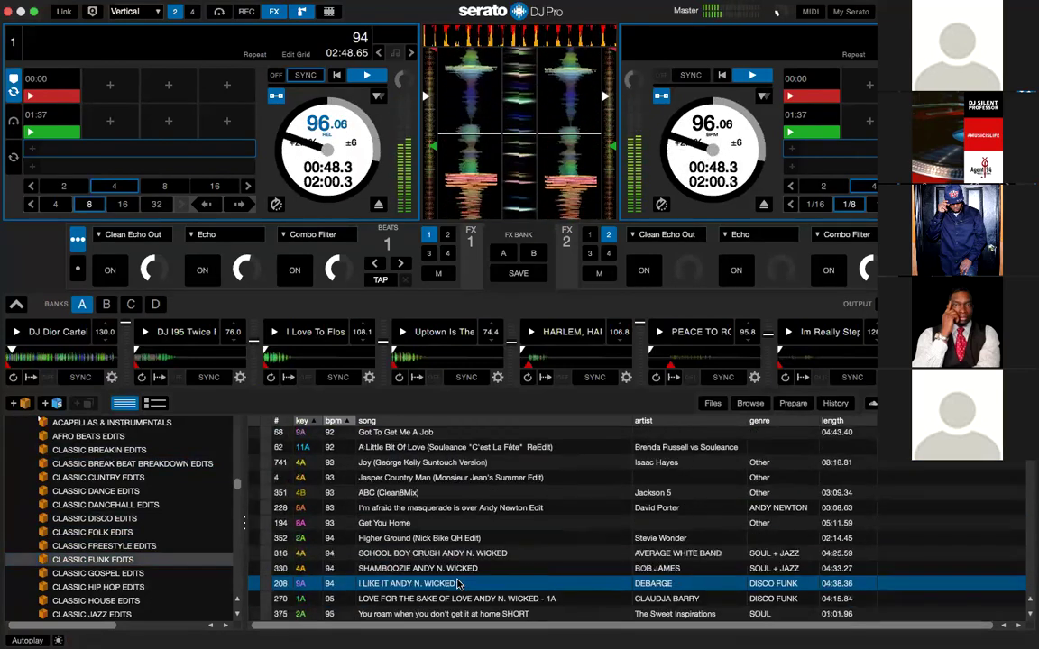
{"action": "key", "text": "Down"}
{"action": "key", "text": "Down"}
{"action": "key", "text": "Down"}
{"action": "key", "text": "Down"}
{"action": "key", "text": "Down"}
{"action": "key", "text": "Down"}
{"action": "key", "text": "Down"}
{"action": "key", "text": "Down"}
{"action": "key", "text": "Down"}
{"action": "key", "text": "Down"}
{"action": "key", "text": "Down"}
{"action": "key", "text": "Down"}
{"action": "key", "text": "Down"}
{"action": "key", "text": "Down"}
{"action": "key", "text": "Down"}
{"action": "key", "text": "Down"}
{"action": "key", "text": "Down"}
{"action": "key", "text": "Down"}
{"action": "key", "text": "Down"}
{"action": "key", "text": "Down"}
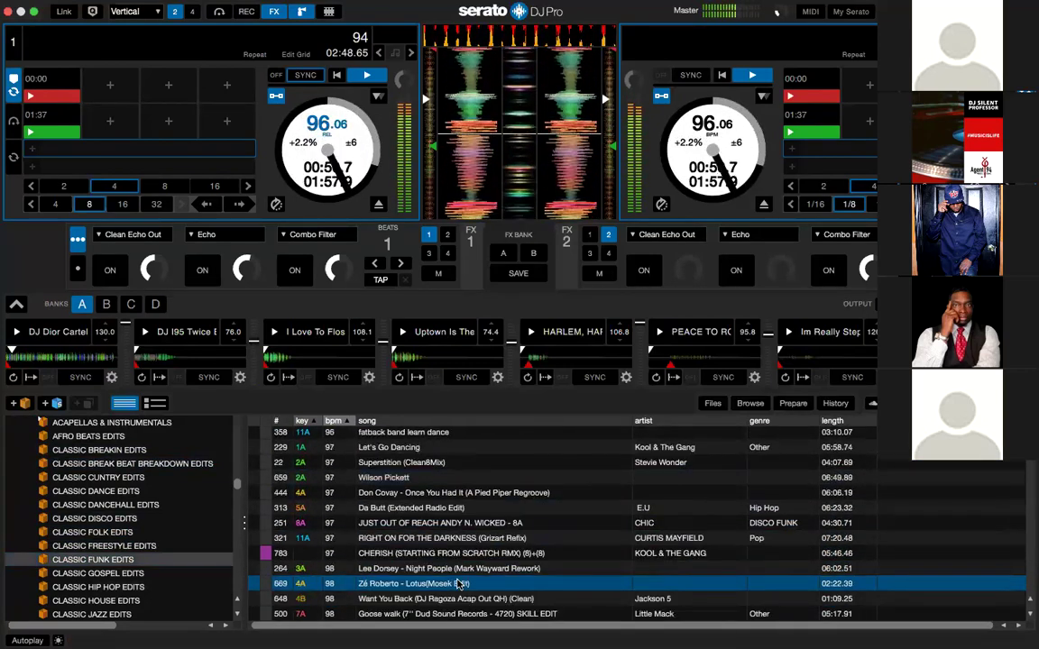
Go back to the 96 BPM track fatback band learn dance, load it on the second deck and duplicate it onto the first deck
{"action": "key", "text": "Up"}
{"action": "key", "text": "Up"}
{"action": "key", "text": "Up"}
{"action": "key", "text": "Up"}
{"action": "key", "text": "Up"}
{"action": "key", "text": "Up"}
{"action": "key", "text": "Up"}
{"action": "key", "text": "Up"}
{"action": "key", "text": "Up"}
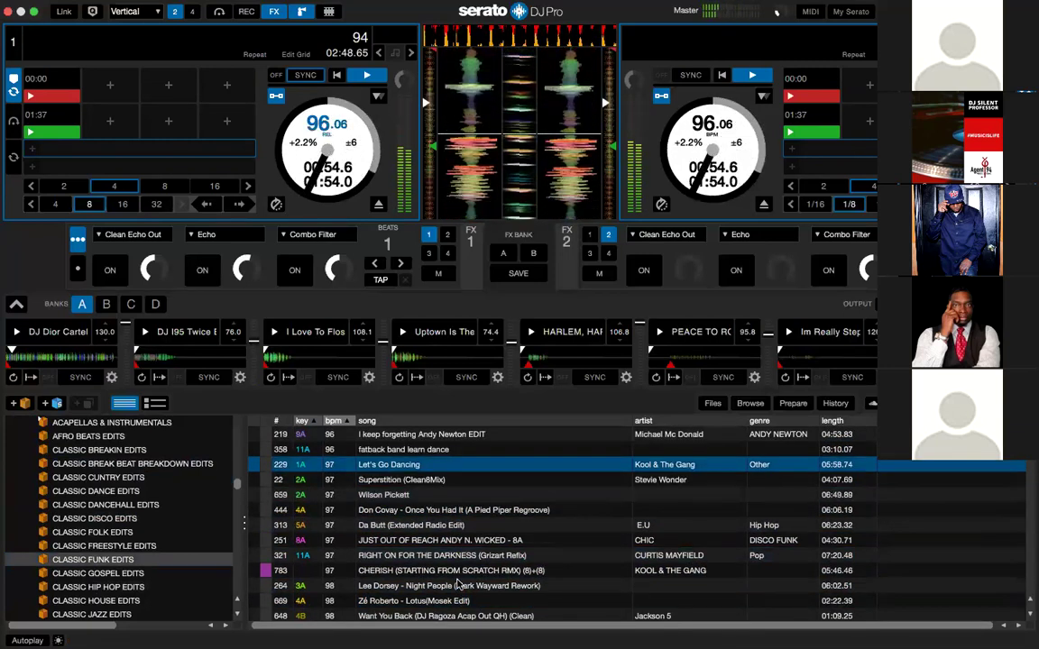
{"action": "key", "text": "Up"}
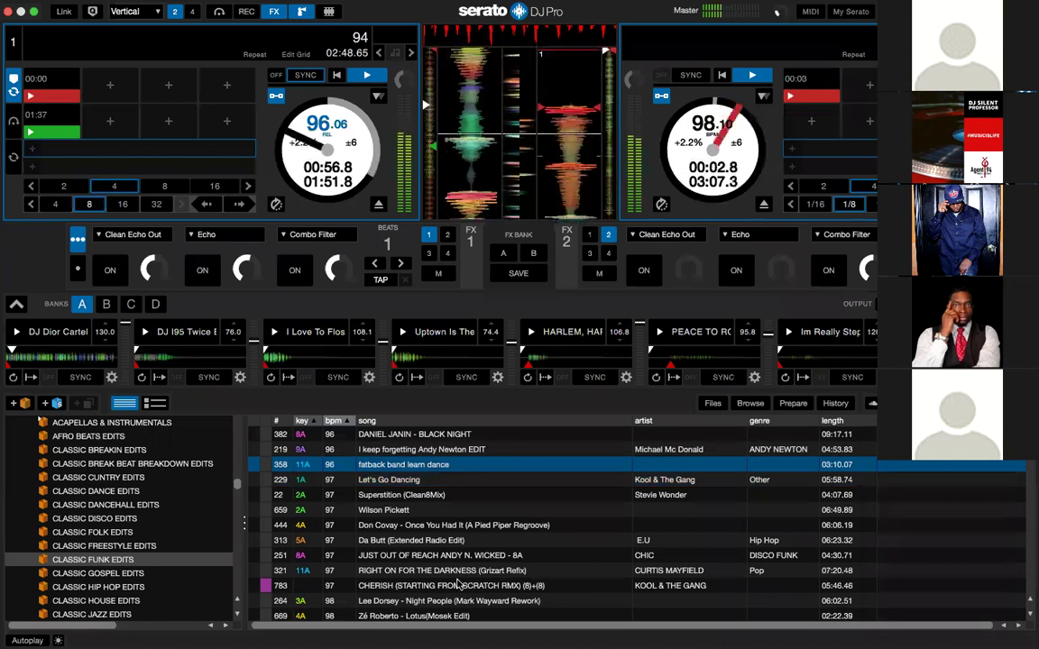
{"action": "key", "text": "shift+Right"}
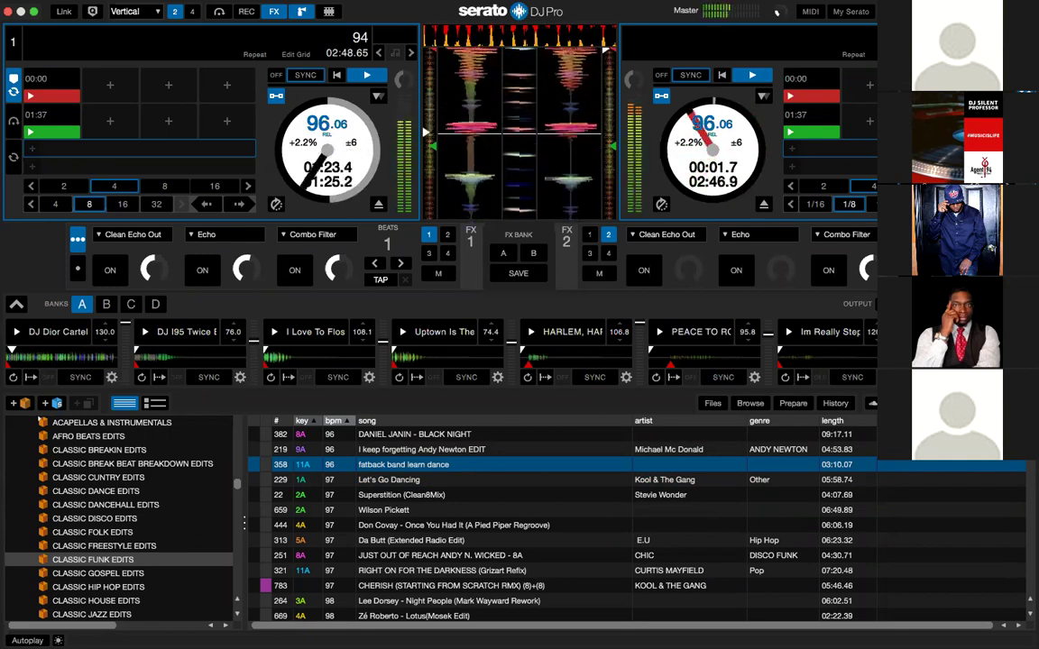
{"action": "key", "text": "shift+Right"}
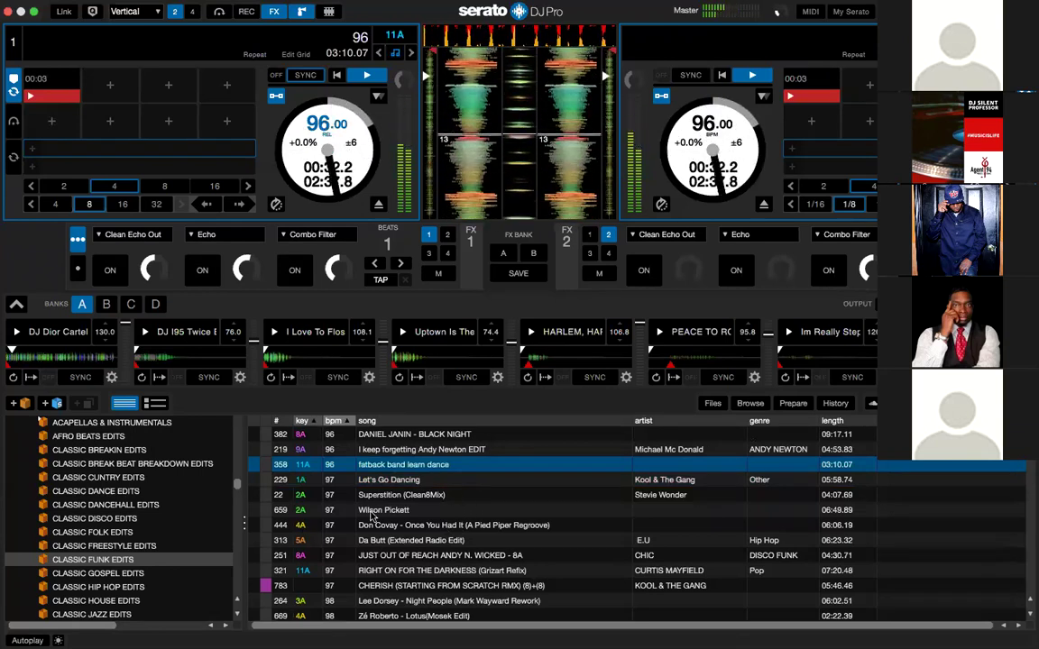
Browse the edit crates below CLASSIC FUNK EDITS, down to TROLL EDITS, for the next source of tracks
{"action": "key", "text": "Down"}
{"action": "key", "text": "Down"}
{"action": "key", "text": "Down"}
{"action": "key", "text": "Down"}
{"action": "key", "text": "Down"}
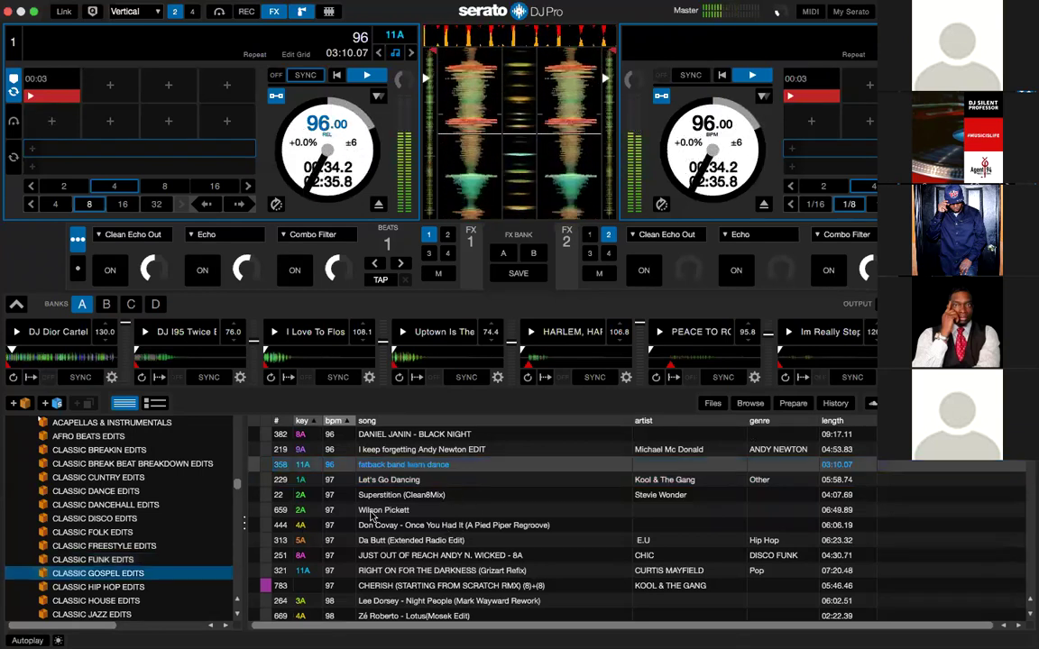
{"action": "key", "text": "Down"}
{"action": "key", "text": "Down"}
{"action": "key", "text": "Down"}
{"action": "key", "text": "Down"}
{"action": "key", "text": "Down"}
{"action": "key", "text": "Down"}
{"action": "key", "text": "Down"}
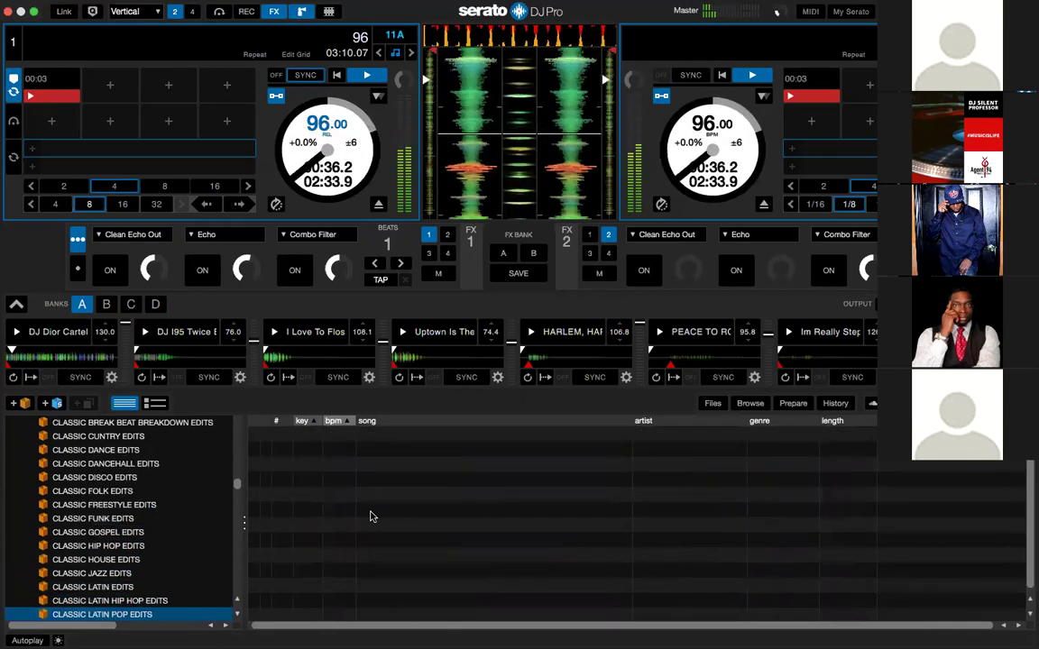
{"action": "key", "text": "Down"}
{"action": "key", "text": "Down"}
{"action": "key", "text": "Down"}
{"action": "key", "text": "Down"}
{"action": "key", "text": "Down"}
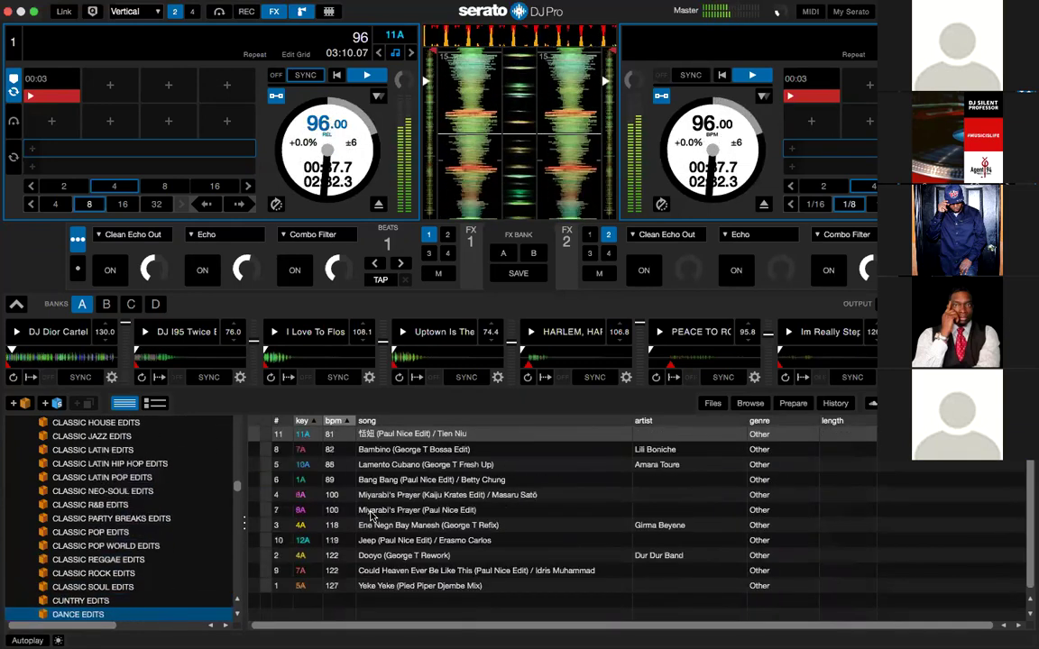
{"action": "key", "text": "Down"}
{"action": "key", "text": "Down"}
{"action": "key", "text": "Down"}
{"action": "key", "text": "Down"}
{"action": "key", "text": "Down"}
{"action": "key", "text": "Down"}
{"action": "key", "text": "Down"}
{"action": "key", "text": "Down"}
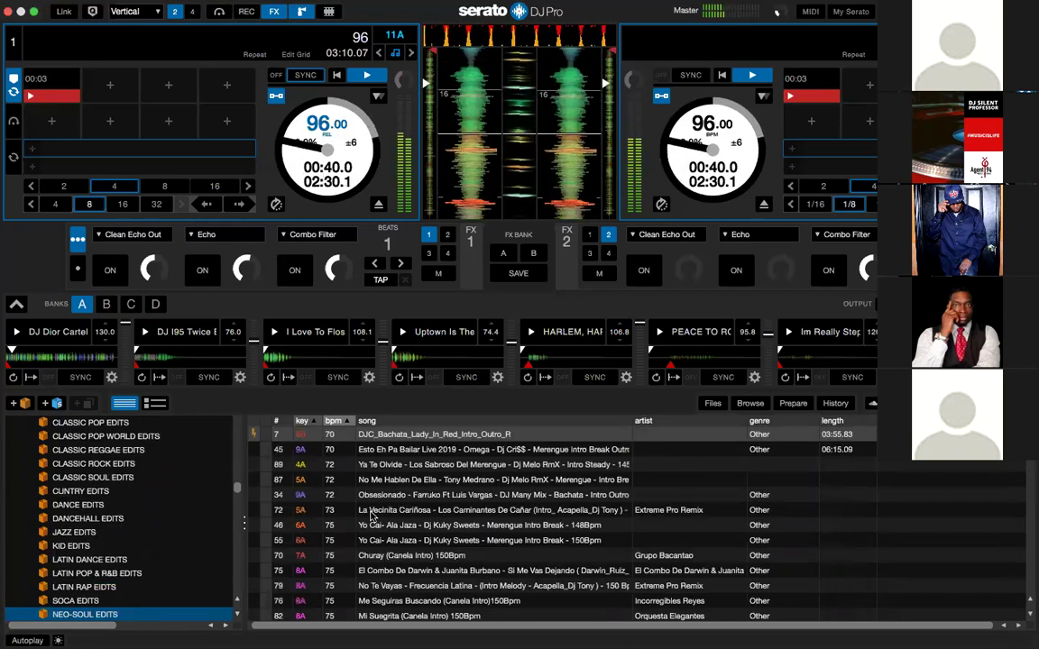
{"action": "key", "text": "Down"}
{"action": "key", "text": "Down"}
{"action": "key", "text": "Down"}
{"action": "key", "text": "Down"}
{"action": "key", "text": "Down"}
{"action": "key", "text": "Down"}
{"action": "key", "text": "Down"}
{"action": "key", "text": "Down"}
{"action": "key", "text": "Down"}
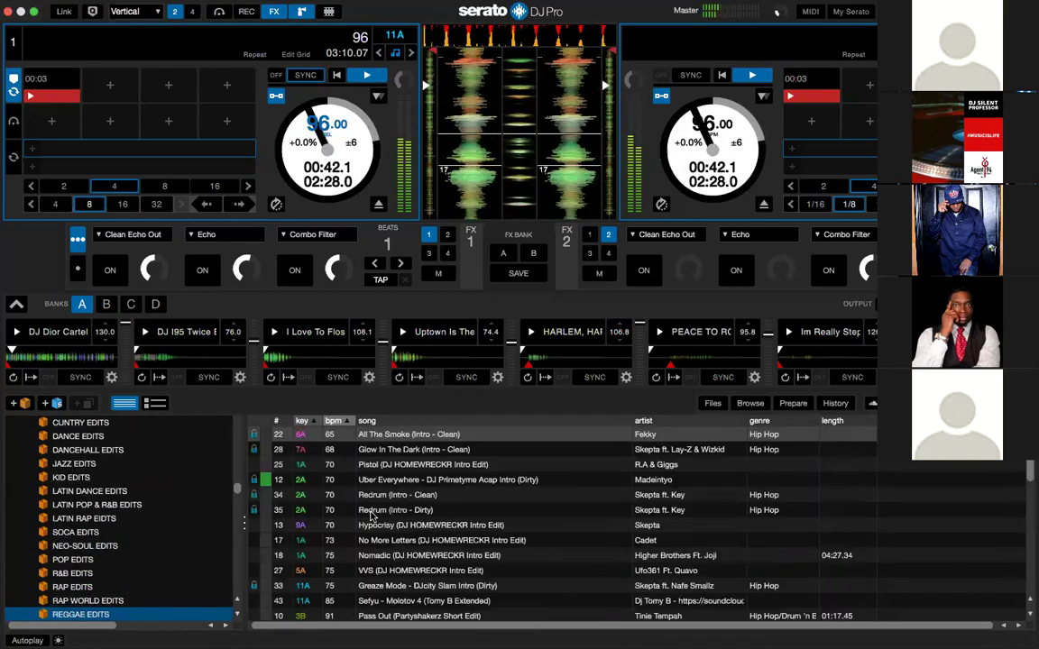
Go back up through the edit crates and open the CLASSIC R&B EDITS crate
{"action": "key", "text": "Up"}
{"action": "key", "text": "Up"}
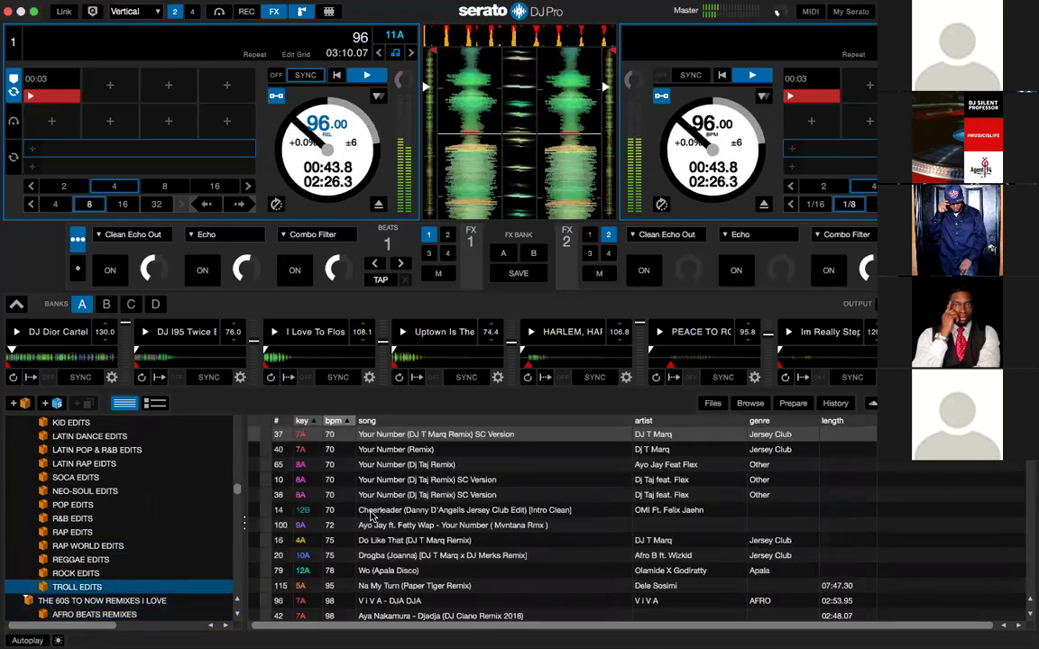
{"action": "key", "text": "Up"}
{"action": "key", "text": "Up"}
{"action": "key", "text": "Up"}
{"action": "key", "text": "Up"}
{"action": "key", "text": "Up"}
{"action": "key", "text": "Up"}
{"action": "key", "text": "Up"}
{"action": "key", "text": "Up"}
{"action": "key", "text": "Up"}
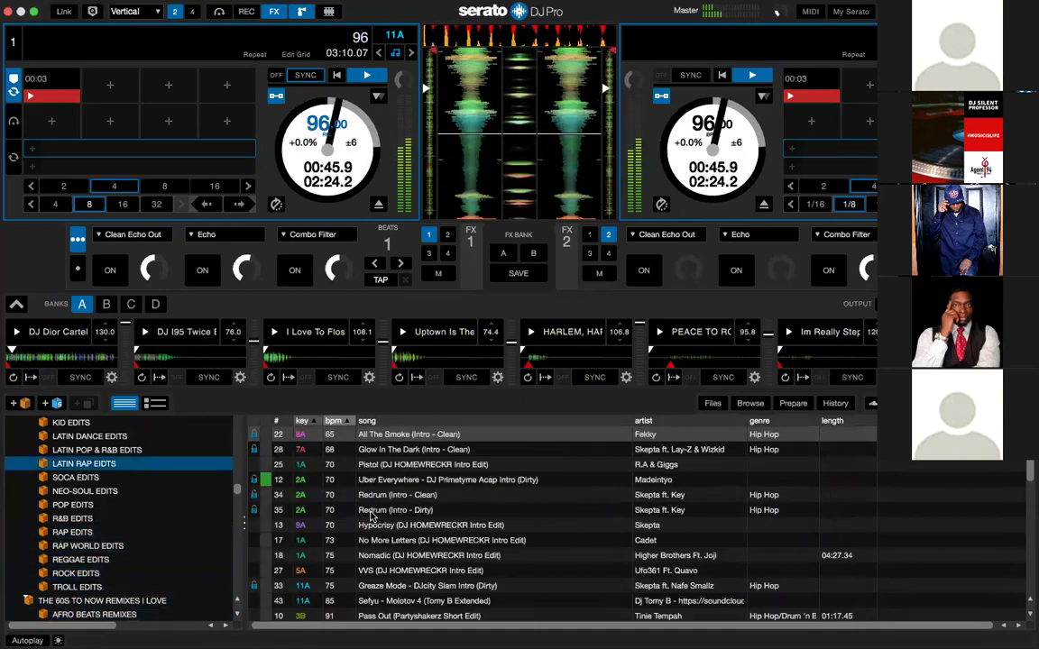
{"action": "key", "text": "Up"}
{"action": "key", "text": "Up"}
{"action": "key", "text": "Up"}
{"action": "key", "text": "Up"}
{"action": "key", "text": "Up"}
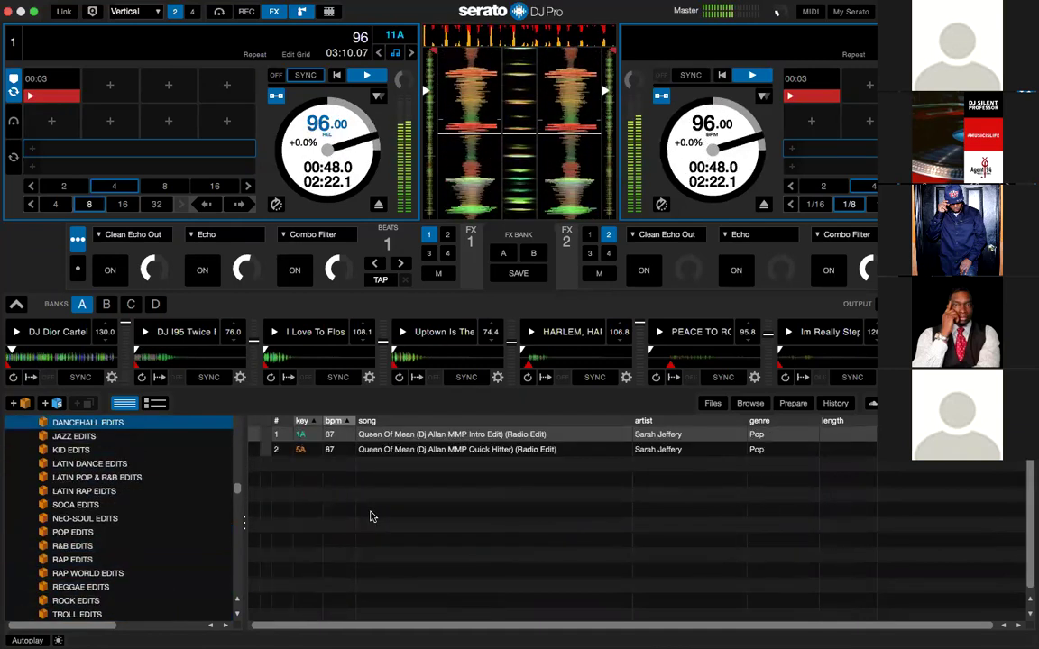
{"action": "key", "text": "Up"}
{"action": "key", "text": "Up"}
{"action": "key", "text": "Up"}
{"action": "key", "text": "Up"}
{"action": "key", "text": "Up"}
{"action": "key", "text": "Up"}
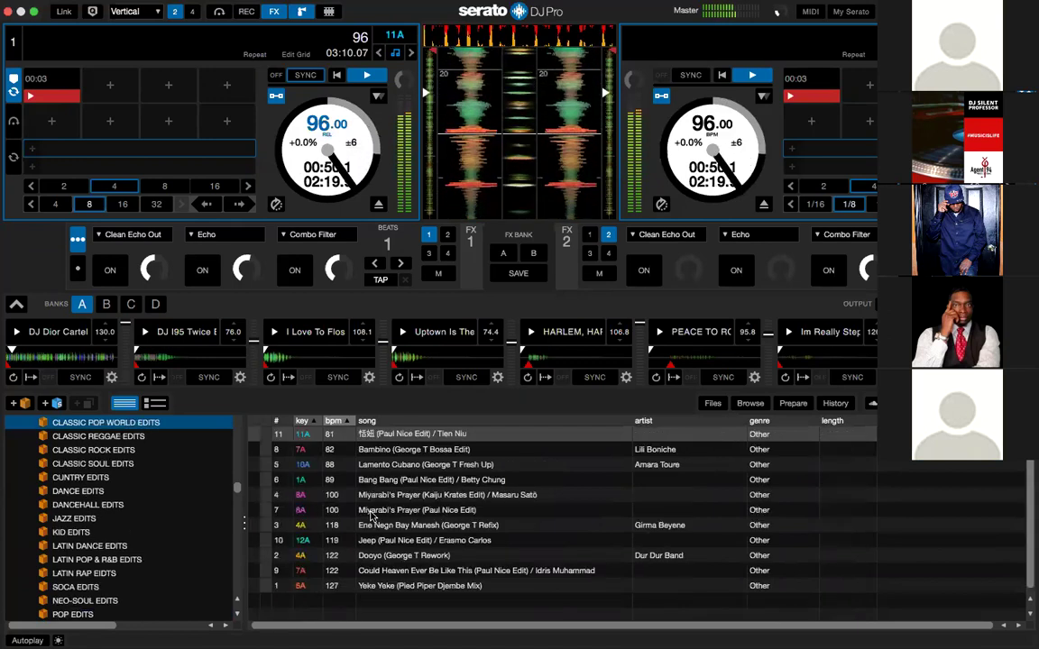
{"action": "key", "text": "Up"}
{"action": "key", "text": "Up"}
{"action": "key", "text": "Up"}
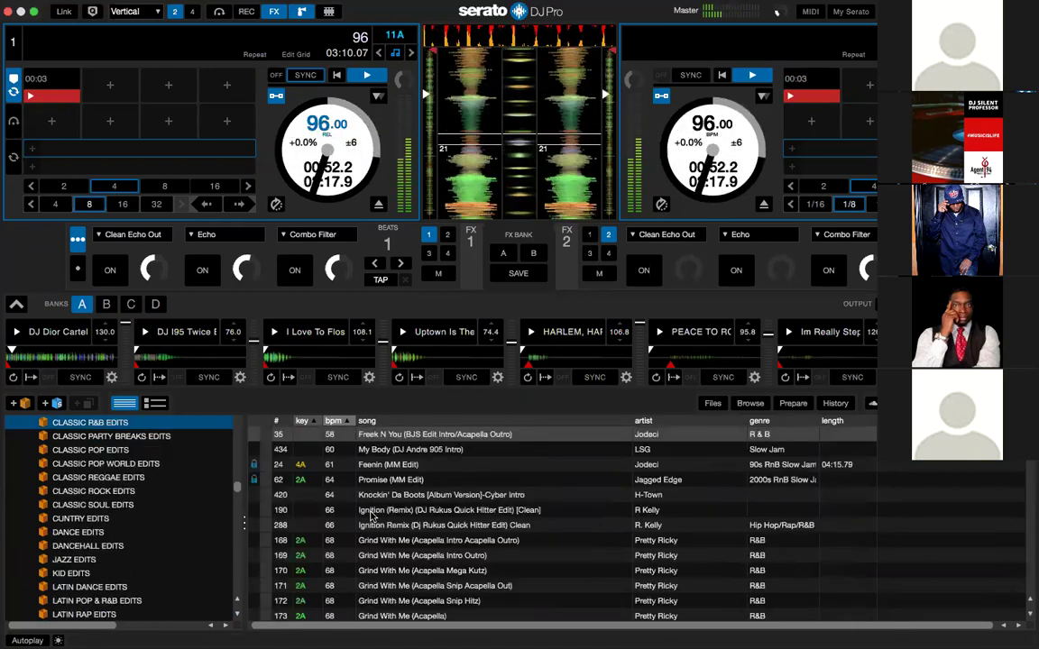
Move down past the pop, reggae and rock crates, open the CLASSIC SOUL EDITS crate and enter its track list
{"action": "key", "text": "Up"}
{"action": "key", "text": "Down"}
{"action": "key", "text": "Down"}
{"action": "key", "text": "Down"}
{"action": "key", "text": "Down"}
{"action": "key", "text": "Down"}
{"action": "key", "text": "Down"}
{"action": "key", "text": "Down"}
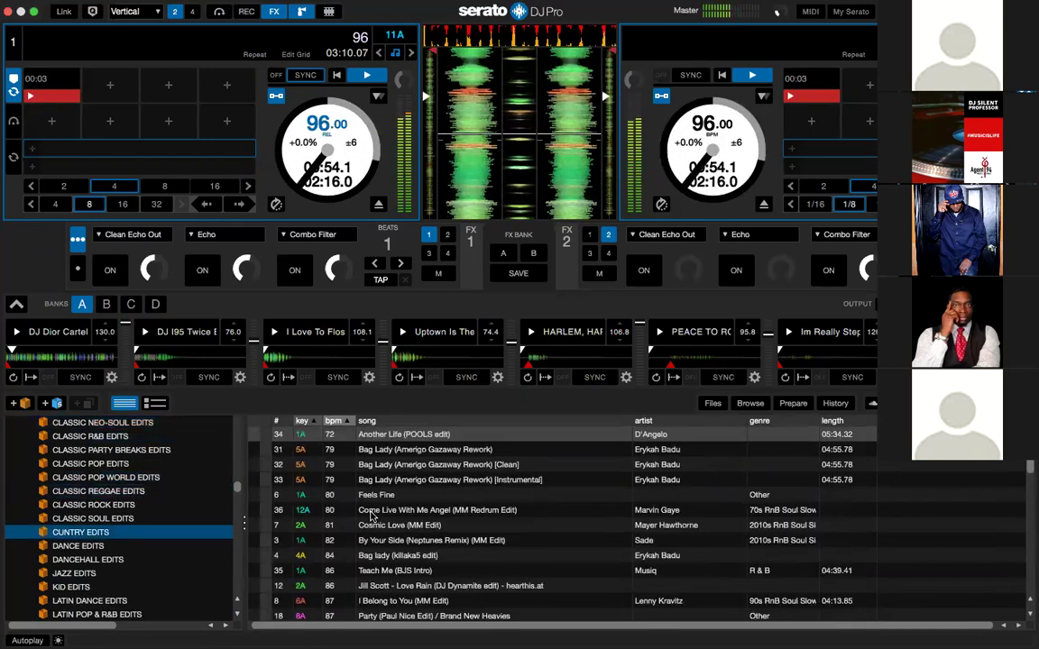
{"action": "key", "text": "Tab"}
Look through the CLASSIC SOUL EDITS tracks from the low 80s up to 96 BPM for the next song to mix in
{"action": "key", "text": "Down"}
{"action": "key", "text": "Down"}
{"action": "key", "text": "Down"}
{"action": "key", "text": "Down"}
{"action": "key", "text": "Down"}
{"action": "key", "text": "Down"}
{"action": "key", "text": "Down"}
{"action": "key", "text": "Down"}
{"action": "key", "text": "Down"}
{"action": "key", "text": "Down"}
{"action": "key", "text": "Down"}
{"action": "key", "text": "Down"}
{"action": "key", "text": "Down"}
{"action": "key", "text": "Down"}
{"action": "key", "text": "Down"}
{"action": "key", "text": "Down"}
{"action": "key", "text": "Down"}
{"action": "key", "text": "Down"}
{"action": "key", "text": "Down"}
{"action": "key", "text": "Down"}
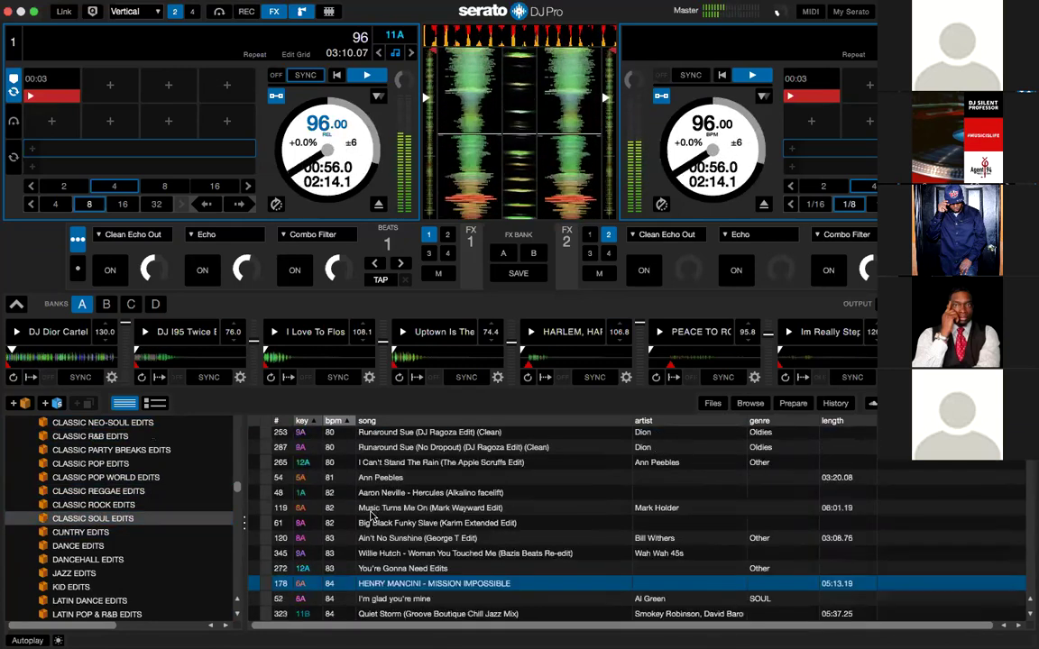
{"action": "key", "text": "Down"}
{"action": "key", "text": "Down"}
{"action": "key", "text": "Down"}
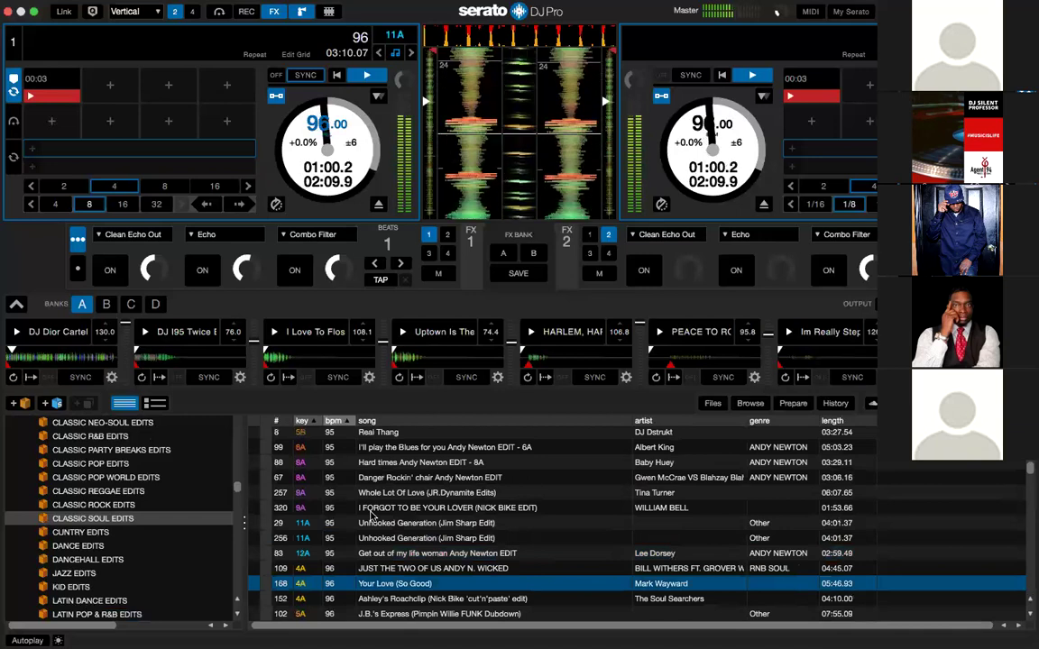
Load the 96 BPM track JUST THE TWO OF US ANDY N. WICKED on the second deck and duplicate it onto the first deck
{"action": "key", "text": "Up"}
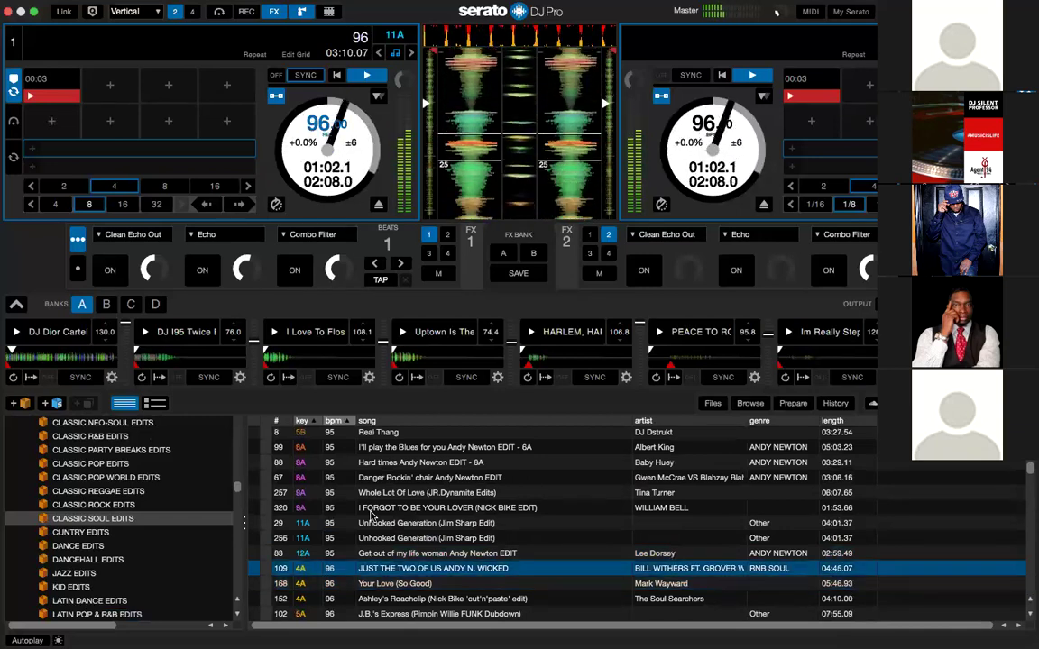
{"action": "key", "text": "shift+Right"}
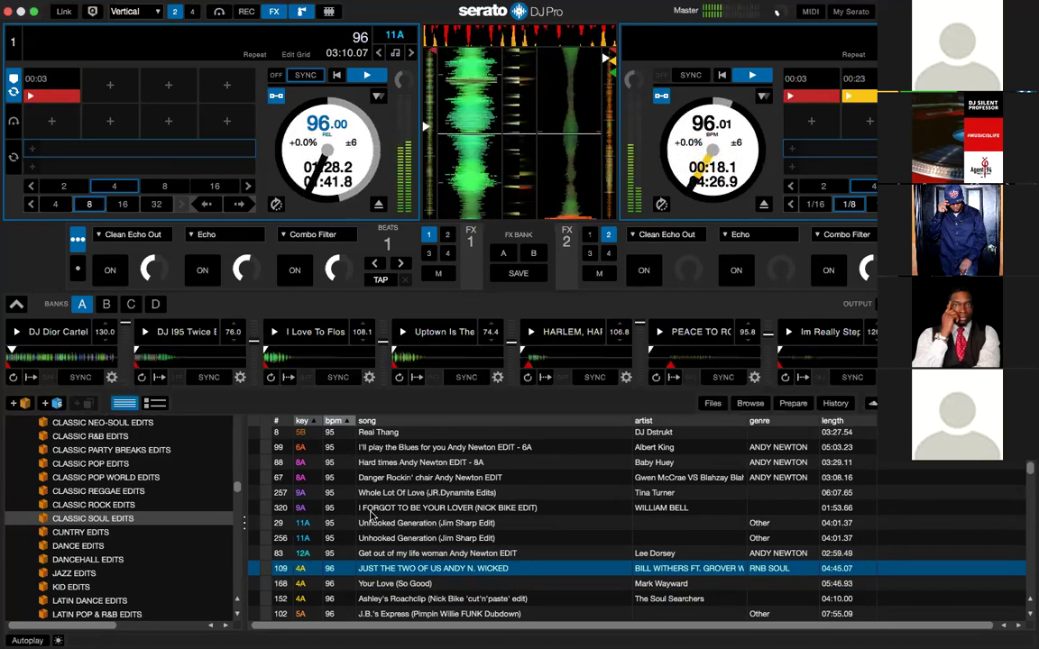
{"action": "key", "text": "ctrl+1"}
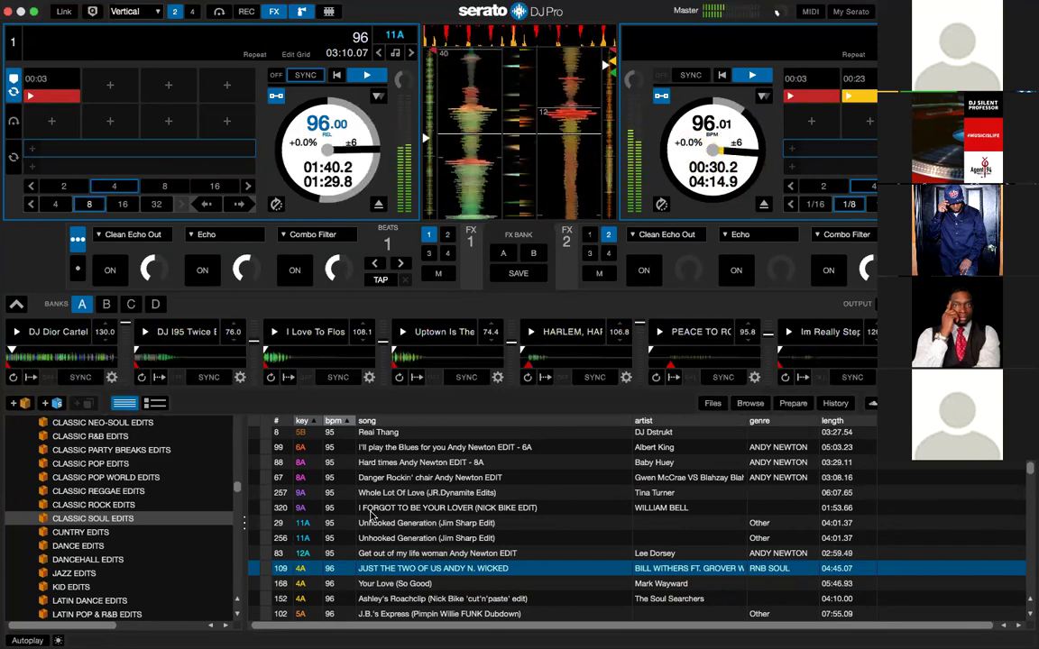
{"action": "key", "text": "shift+Left"}
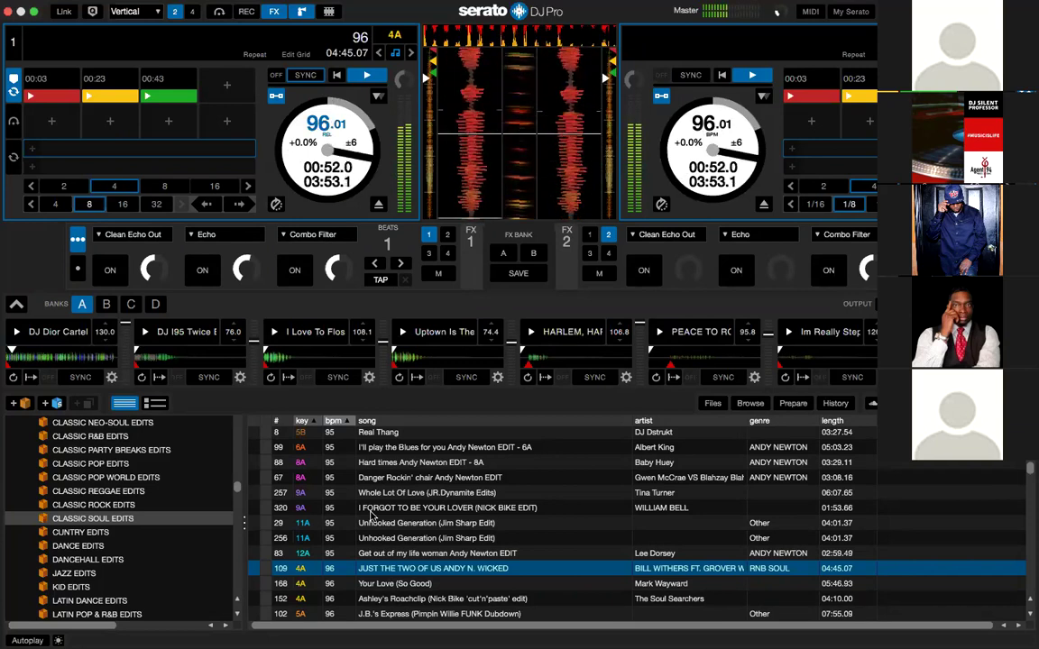
Mix in J.B.'s Express (Pimpin Willie FUNK Dubdown) on the second deck, echo out the first deck and duplicate the track onto it
{"action": "key", "text": "Down"}
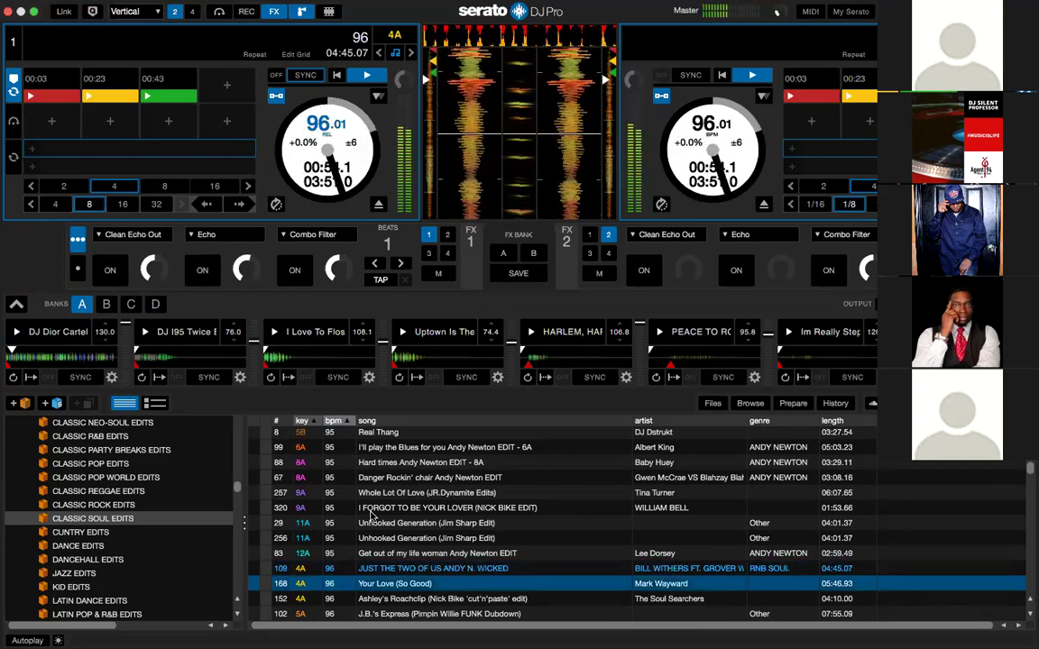
{"action": "key", "text": "Down"}
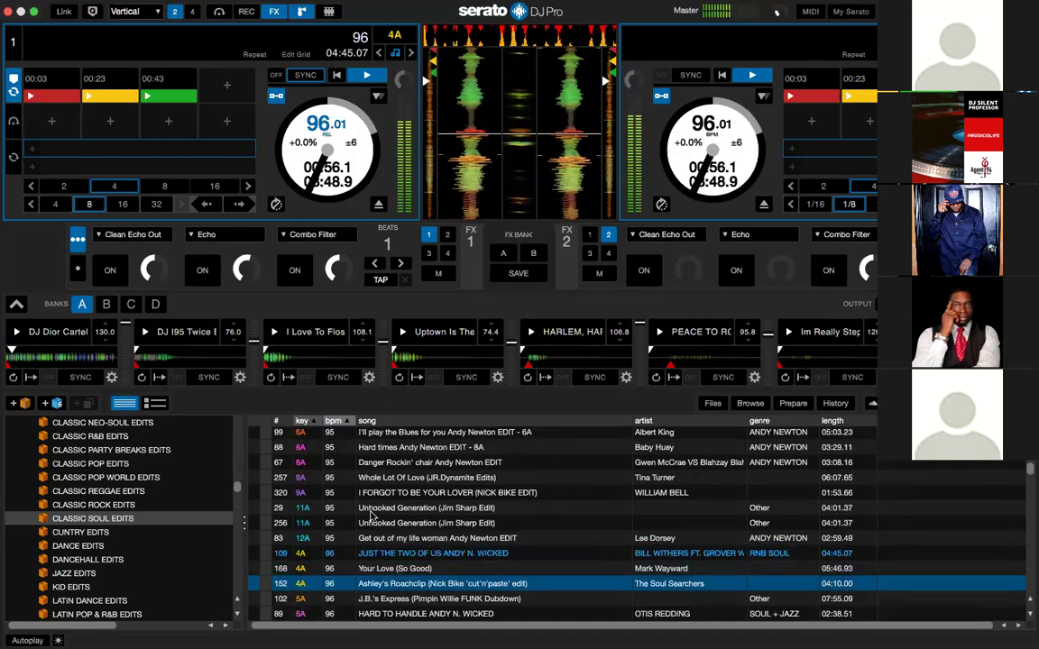
{"action": "key", "text": "Down"}
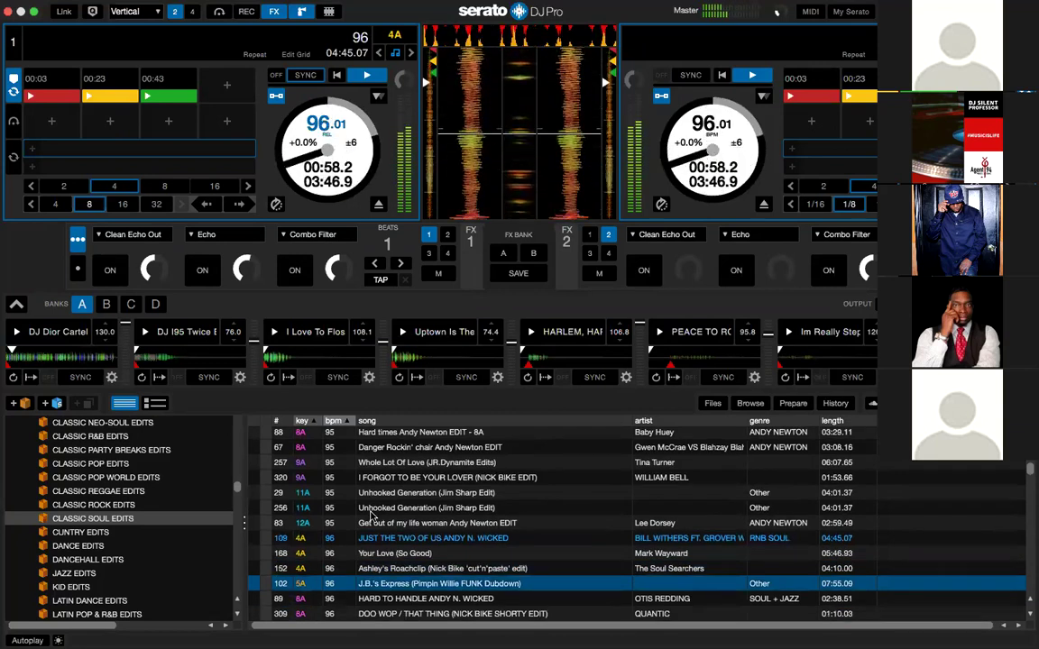
{"action": "key", "text": "Down"}
{"action": "key", "text": "Up"}
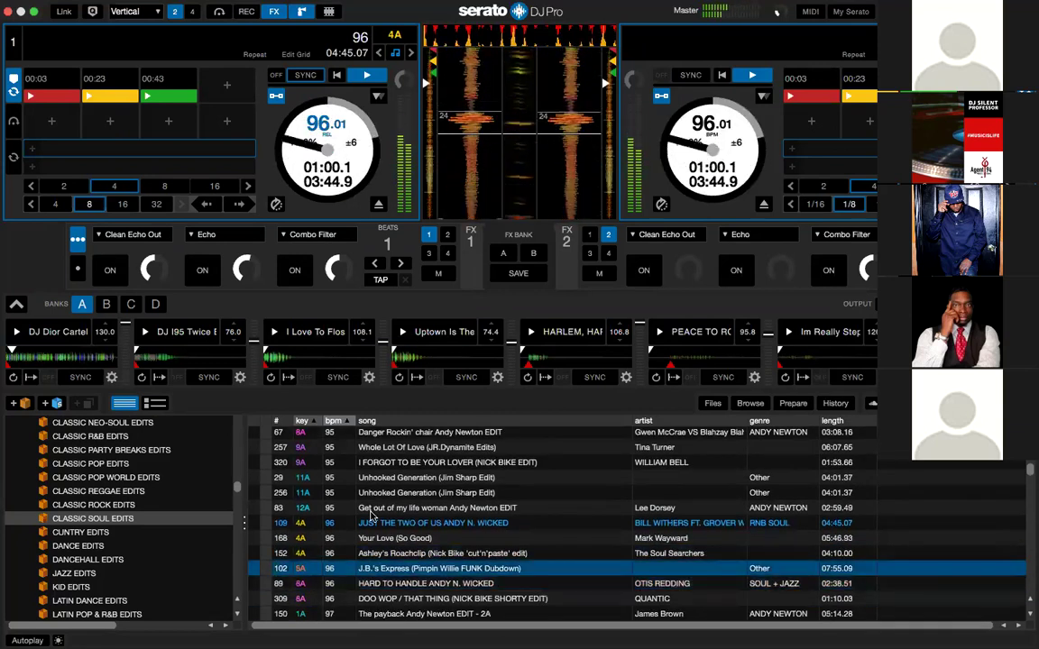
{"action": "key", "text": "shift+Right"}
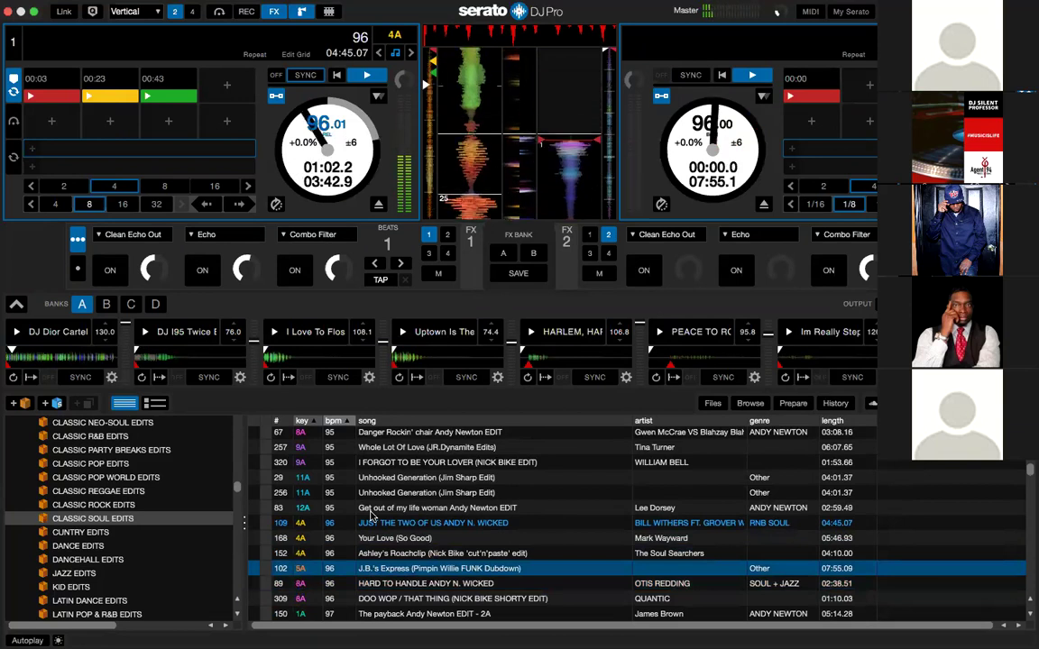
{"action": "key", "text": "s"}
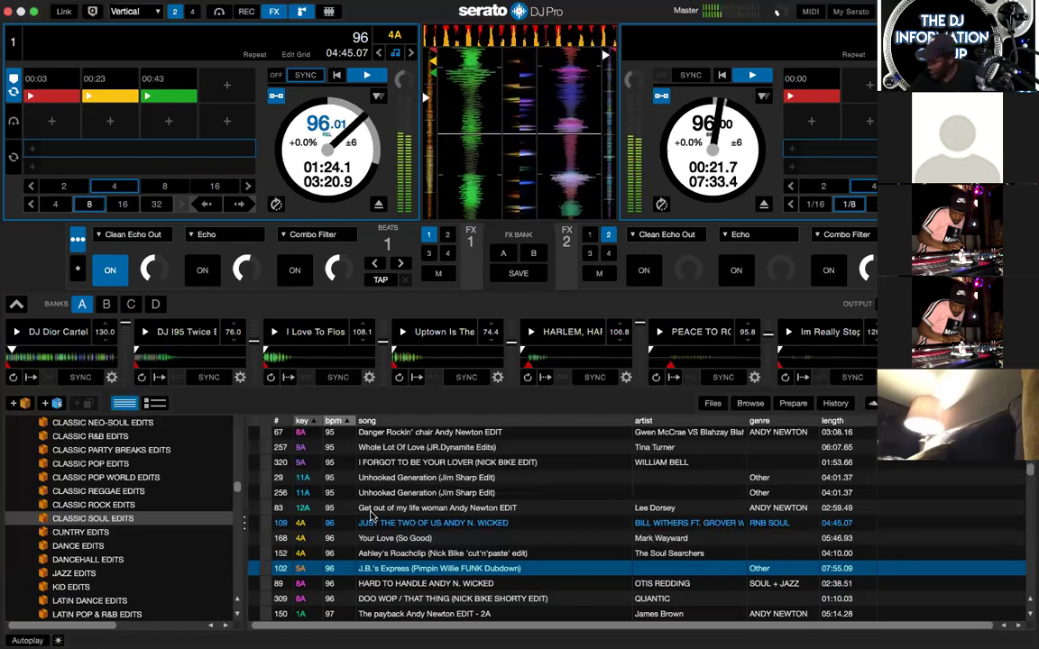
{"action": "key", "text": "shift+Left"}
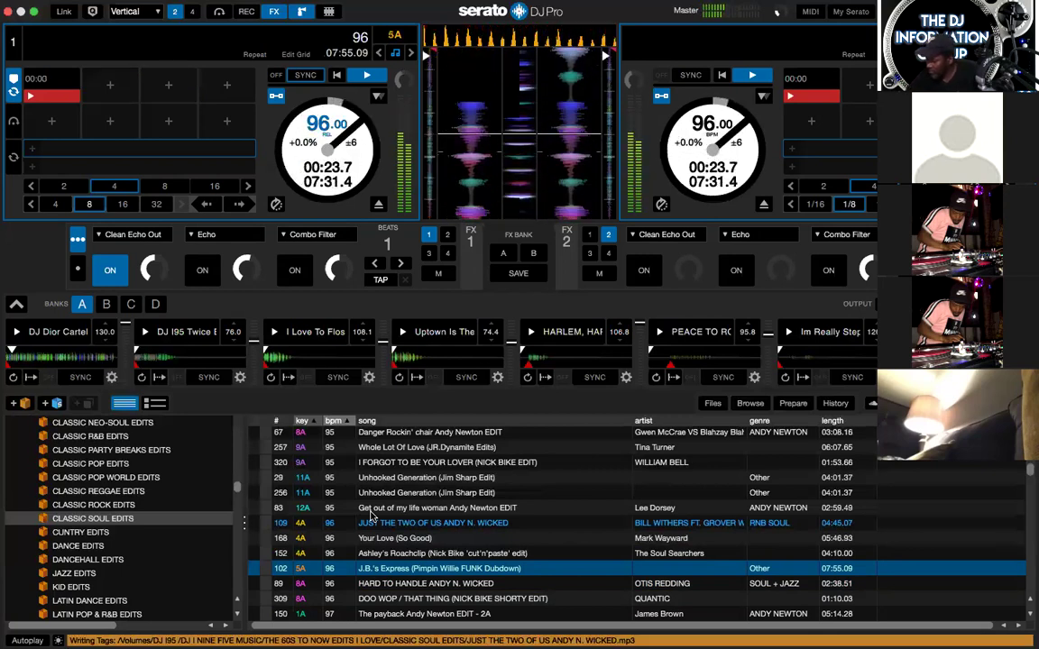
Load HARD TO HANDLE ANDY N. WICKED on the second deck and check the tracks just below it
{"action": "left_click", "coordinate": [299, 339]}
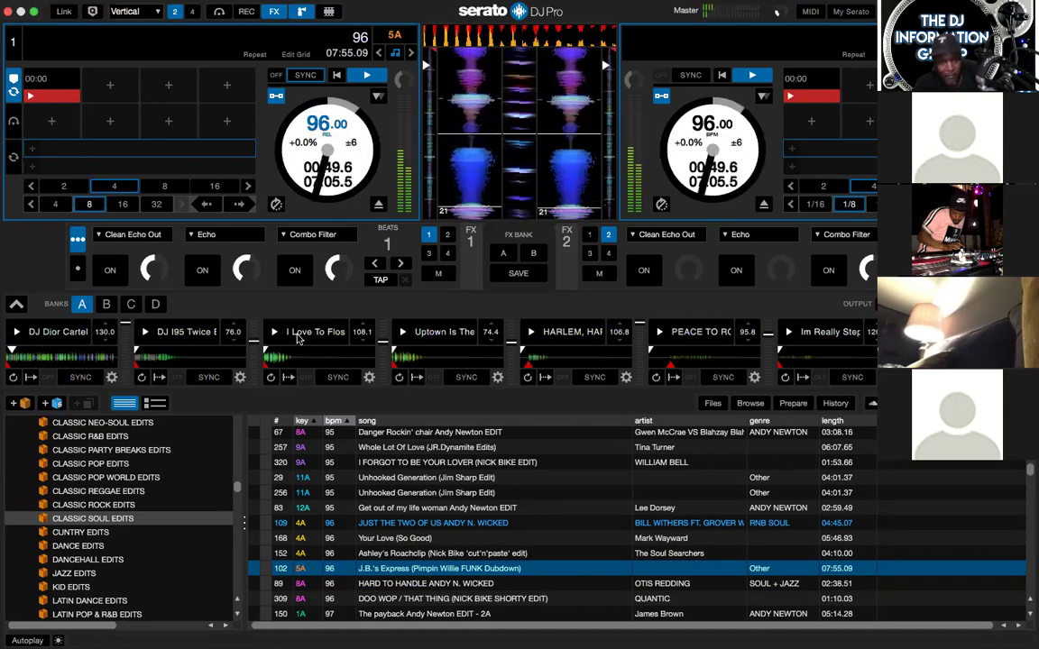
{"action": "key", "text": "Down"}
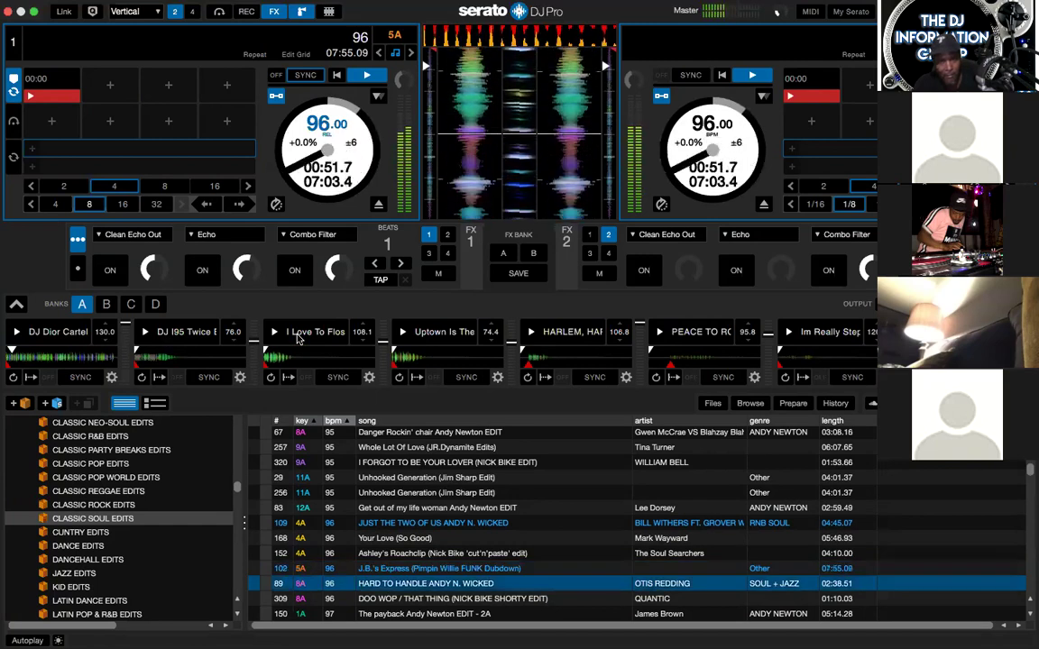
{"action": "key", "text": "shift+Right"}
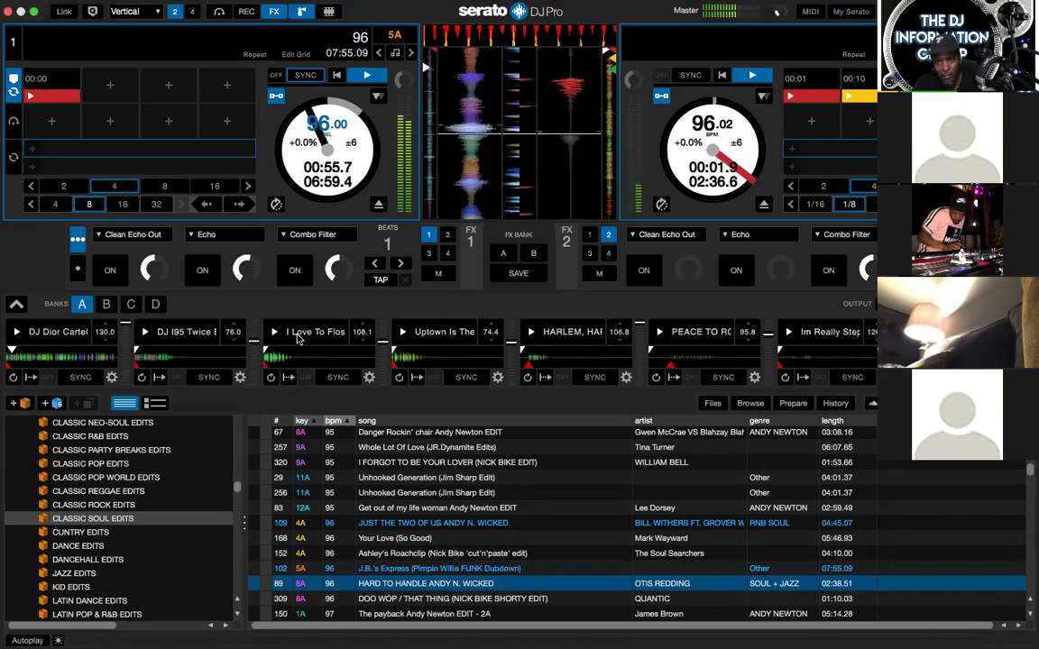
{"action": "key", "text": "Down"}
{"action": "key", "text": "Down"}
{"action": "key", "text": "Up"}
{"action": "key", "text": "Up"}
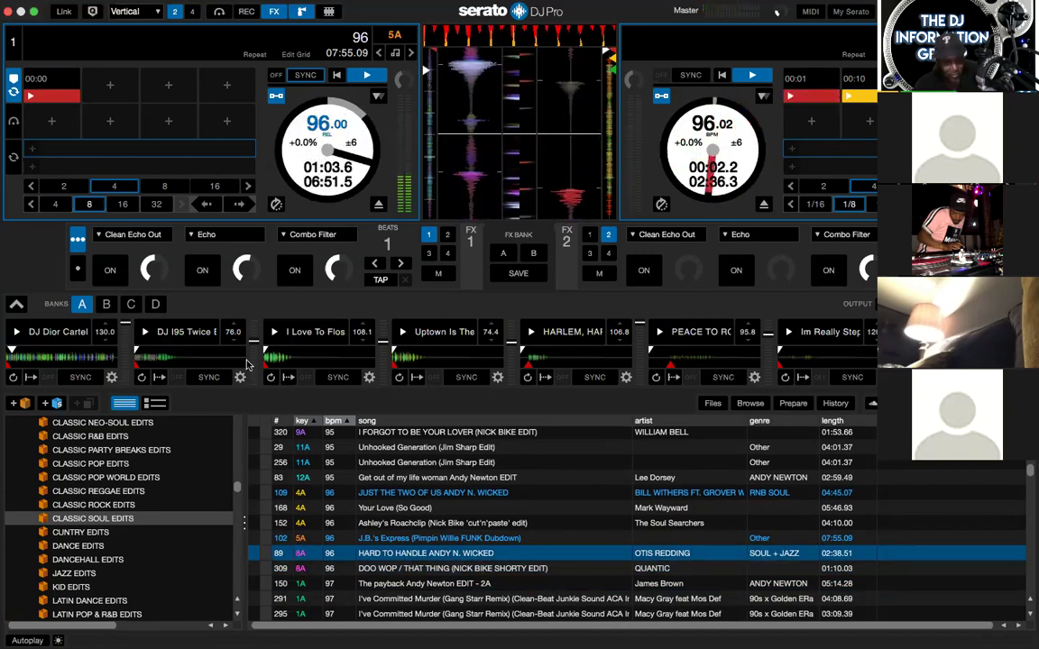
Go back up through the edit crates and open the CLASSIC BREAKIN EDITS crate
{"action": "scroll", "coordinate": [123, 462], "scroll_direction": "up", "scroll_amount": 15}
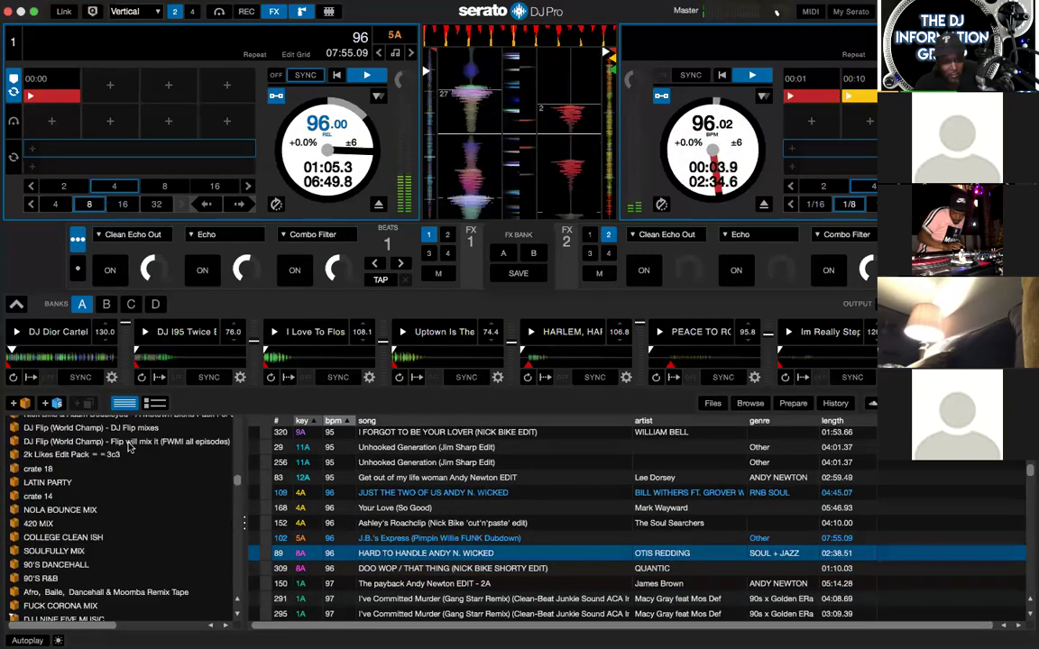
{"action": "scroll", "coordinate": [127, 554], "scroll_direction": "down", "scroll_amount": 4}
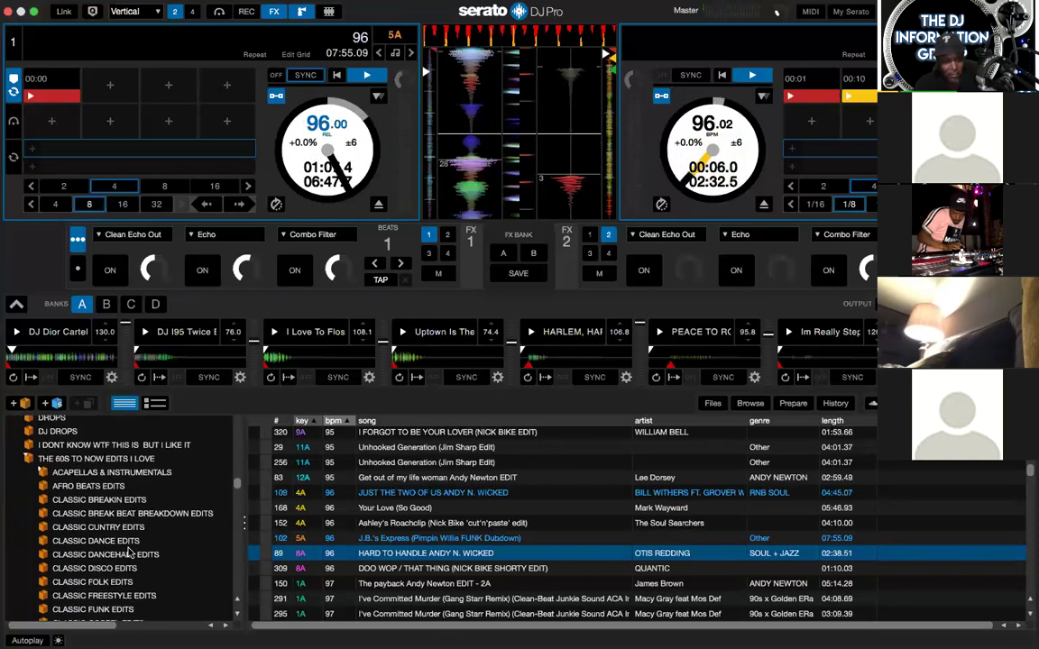
{"action": "scroll", "coordinate": [140, 574], "scroll_direction": "down", "scroll_amount": 3}
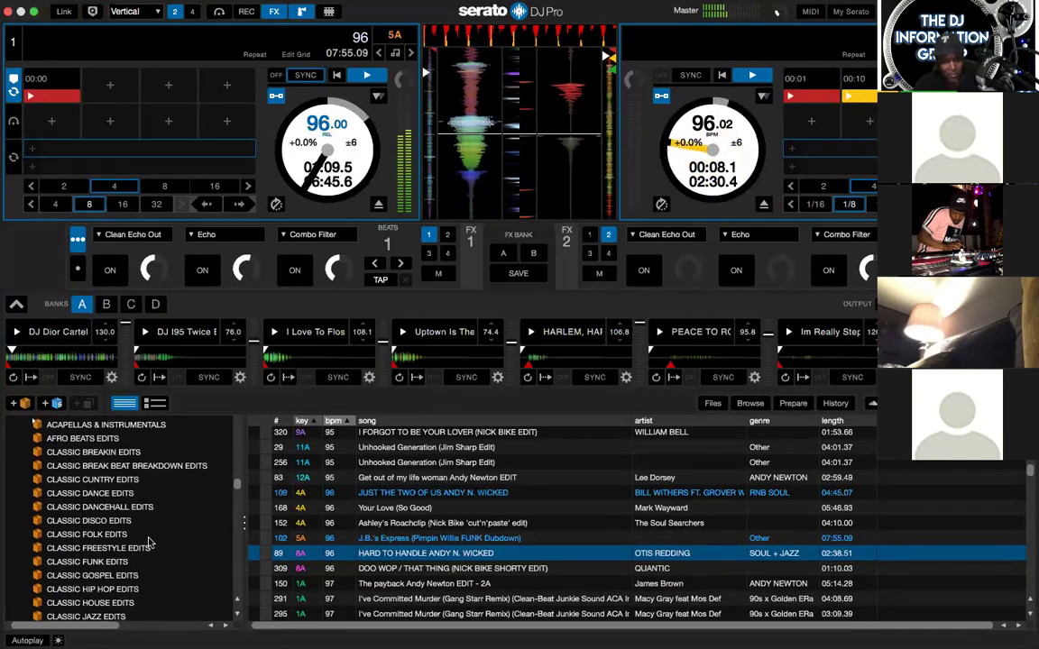
{"action": "left_click", "coordinate": [117, 463]}
{"action": "left_click", "coordinate": [113, 452]}
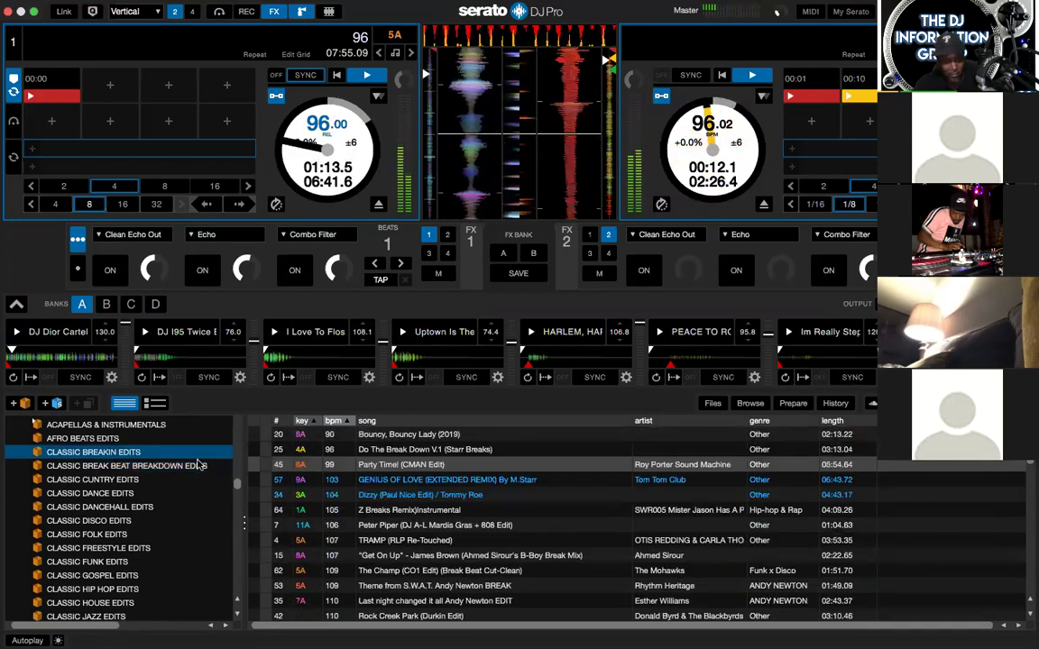
Try Bouncy, Bouncy Lady (2019) on the first deck, and replace it with a duplicate of HARD TO HANDLE ANDY N. WICKED
{"action": "left_click", "coordinate": [420, 480]}
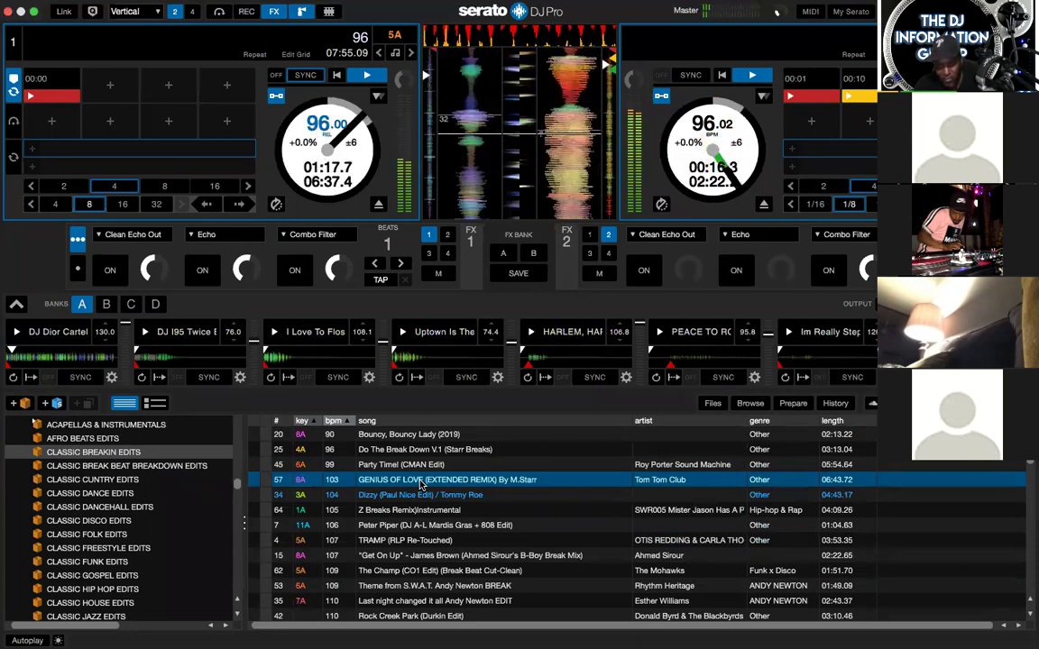
{"action": "left_click", "coordinate": [429, 436]}
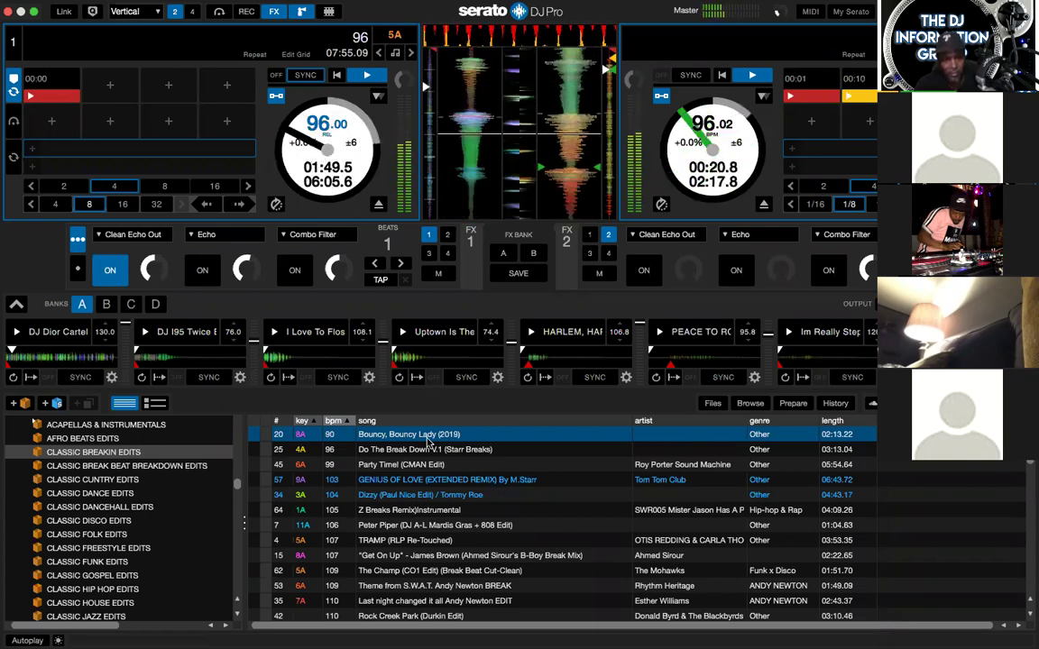
{"action": "key", "text": "shift+Left"}
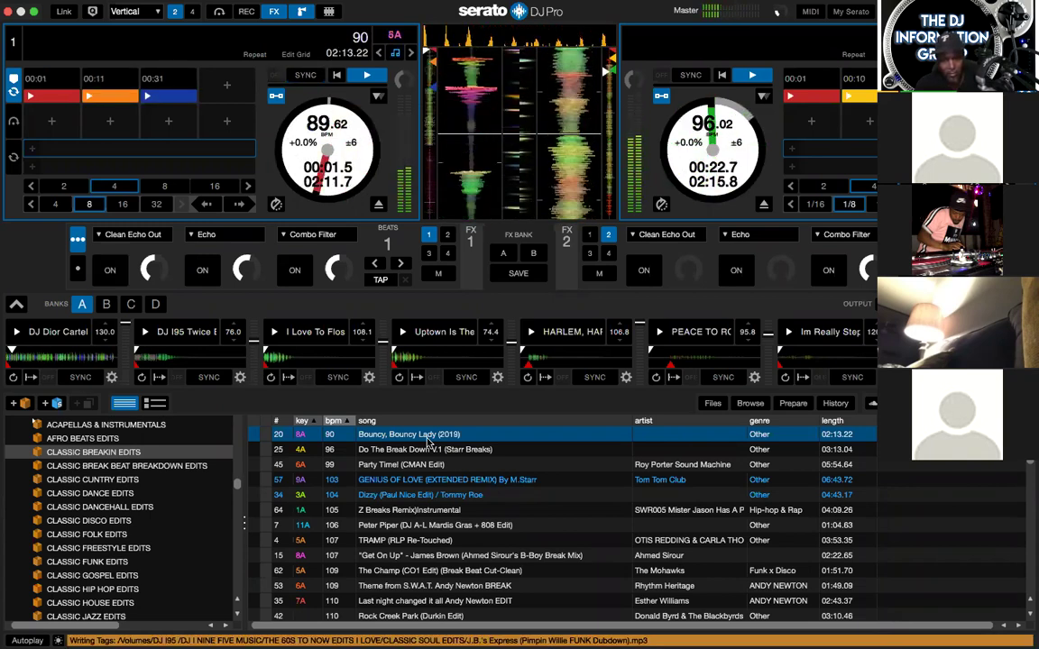
{"action": "key", "text": "shift+Left"}
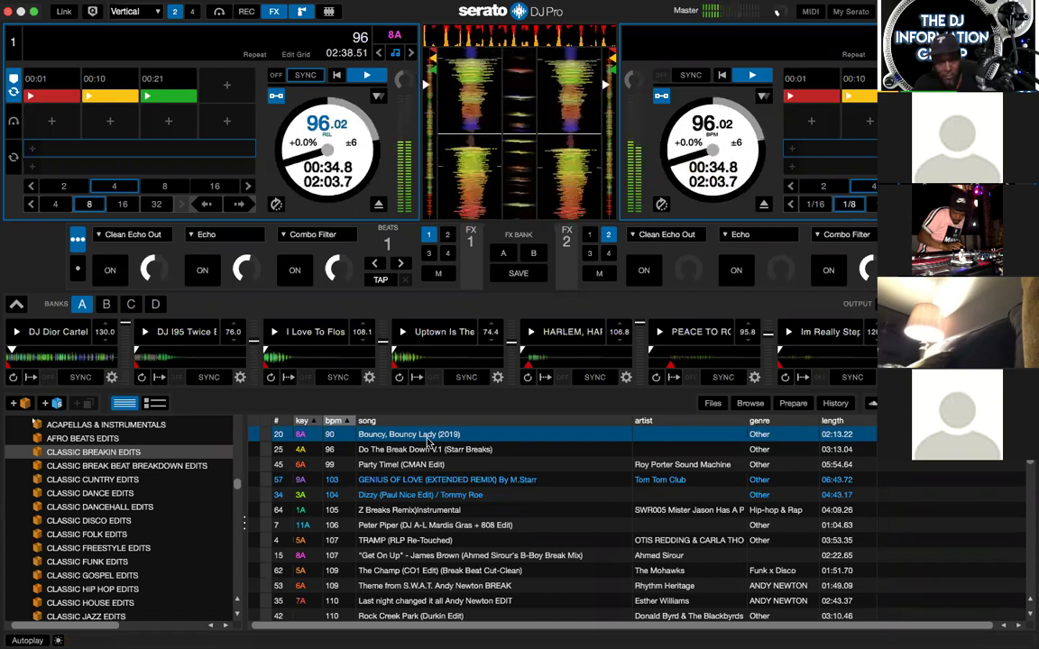
Load Bouncy, Bouncy Lady (2019) on the second deck, raise its tempo to about 96 BPM and duplicate it onto the first deck
{"action": "key", "text": "shift+Right"}
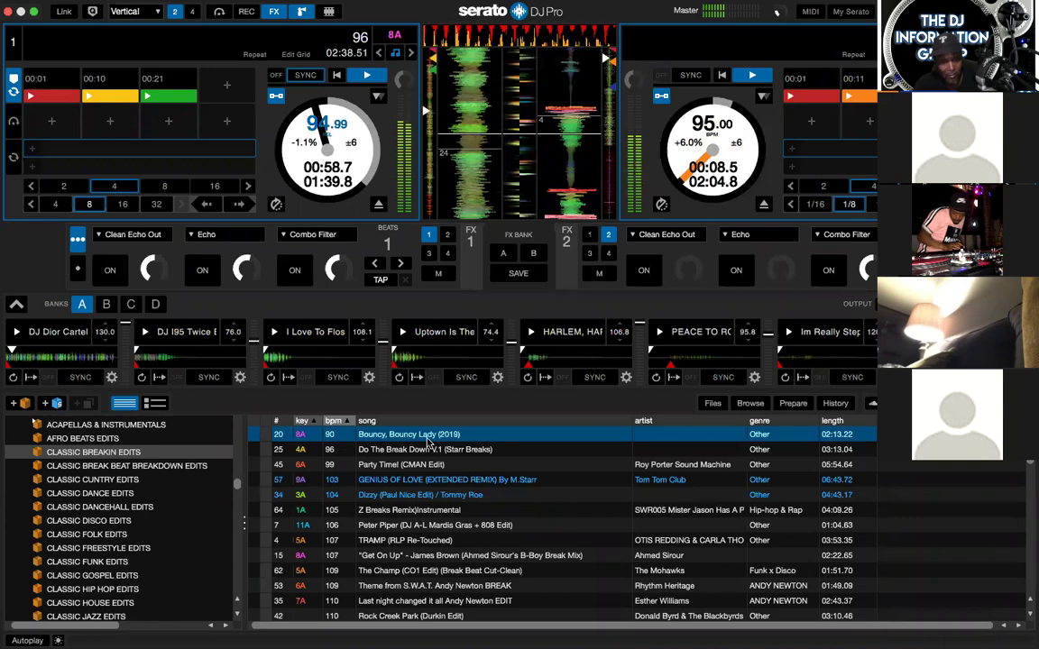
{"action": "key", "text": "shift+Left"}
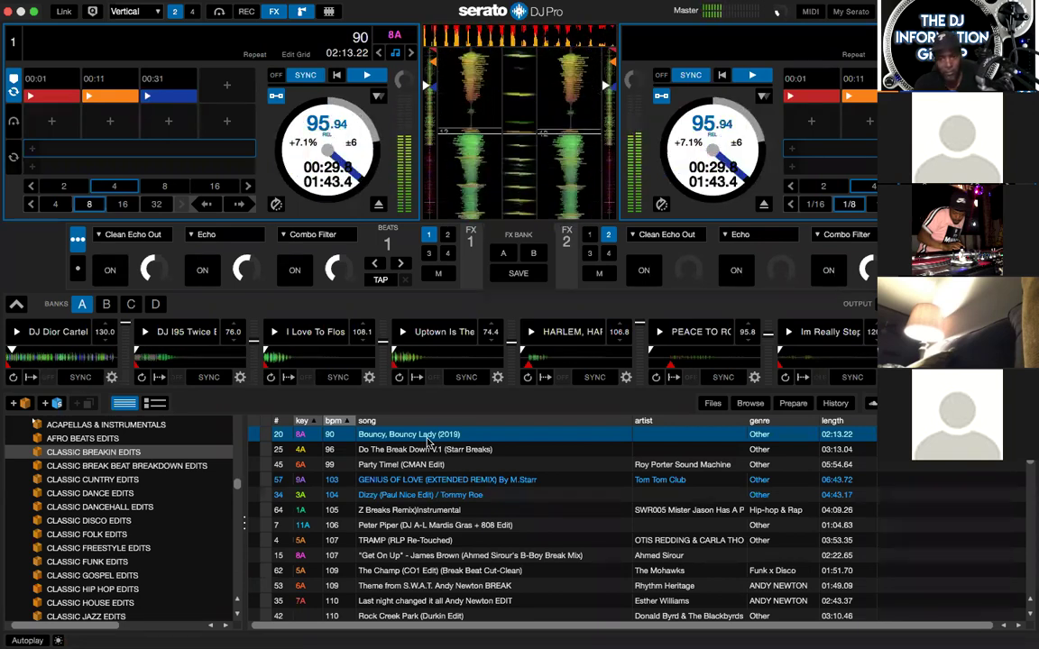
Mix in GENIUS OF LOVE (EXTENDED REMIX) By M.Starr on the second deck, echo out the first deck and duplicate the track onto it
{"action": "key", "text": "Down"}
{"action": "key", "text": "Down"}
{"action": "key", "text": "Down"}
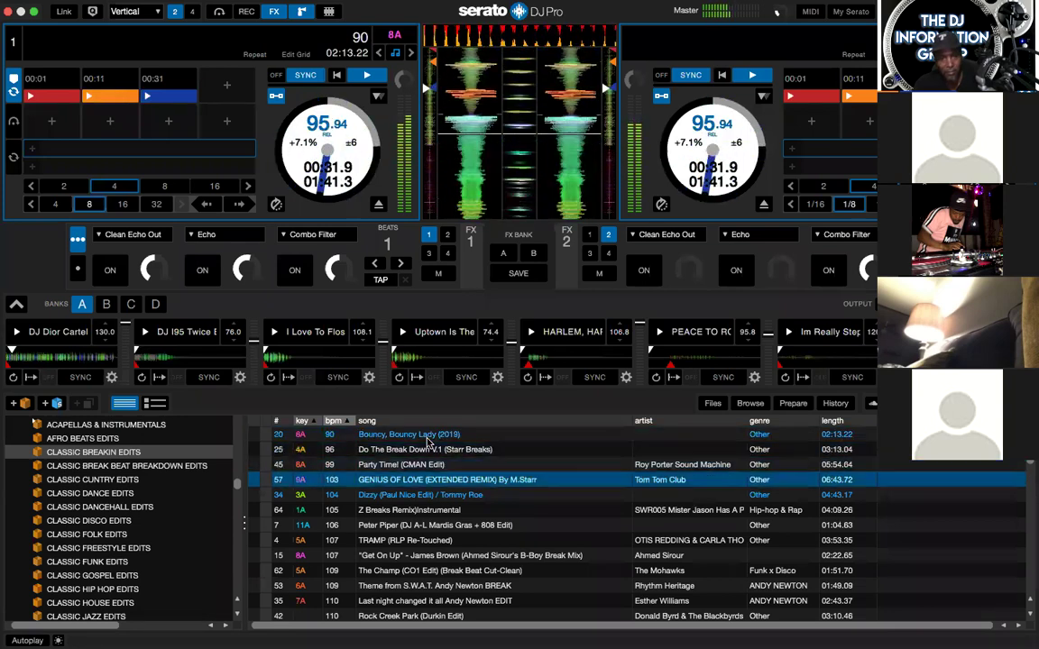
{"action": "key", "text": "shift+Right"}
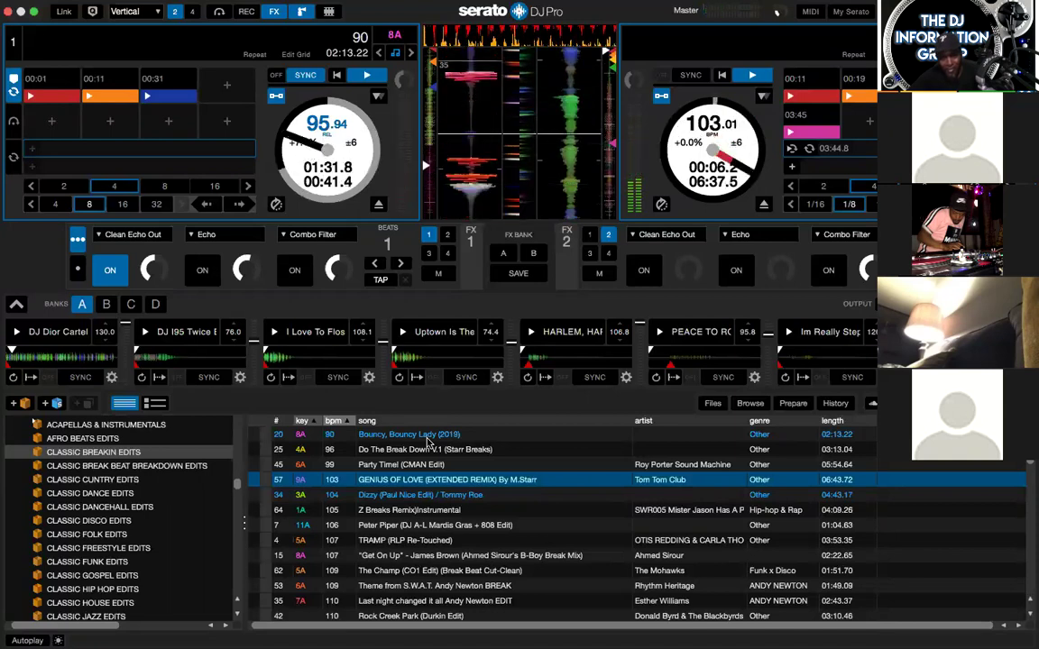
{"action": "key", "text": "shift+Left"}
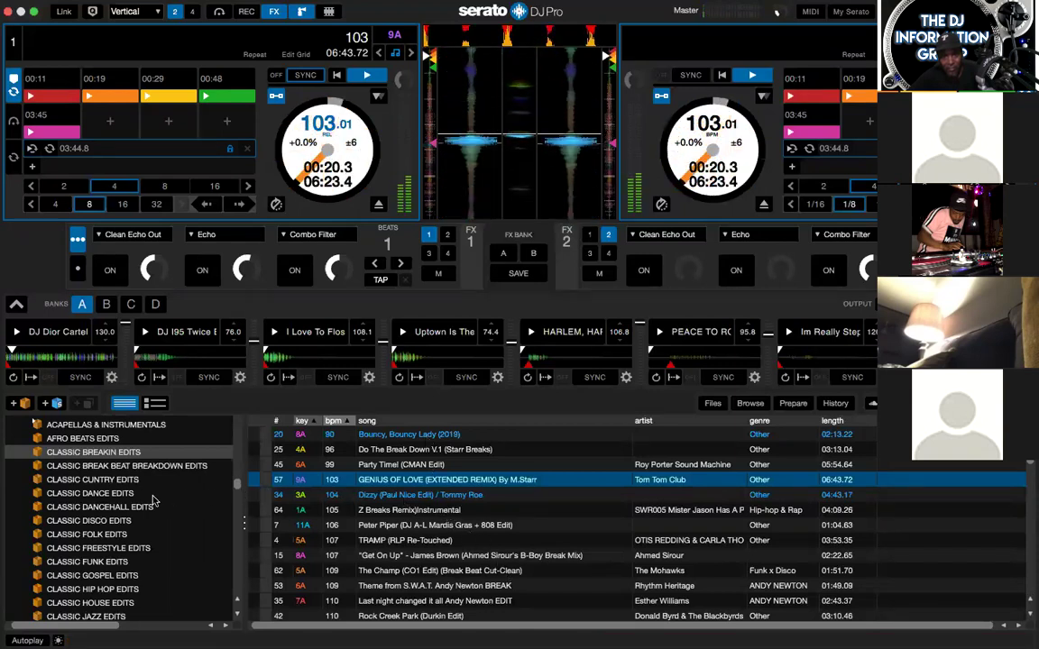
Open the CLASSIC FUNK EDITS crate and try Hung Up Part 2. / Kadena Multi Track Mix Series Vol. 1 on the second deck
{"action": "left_click", "coordinate": [124, 562]}
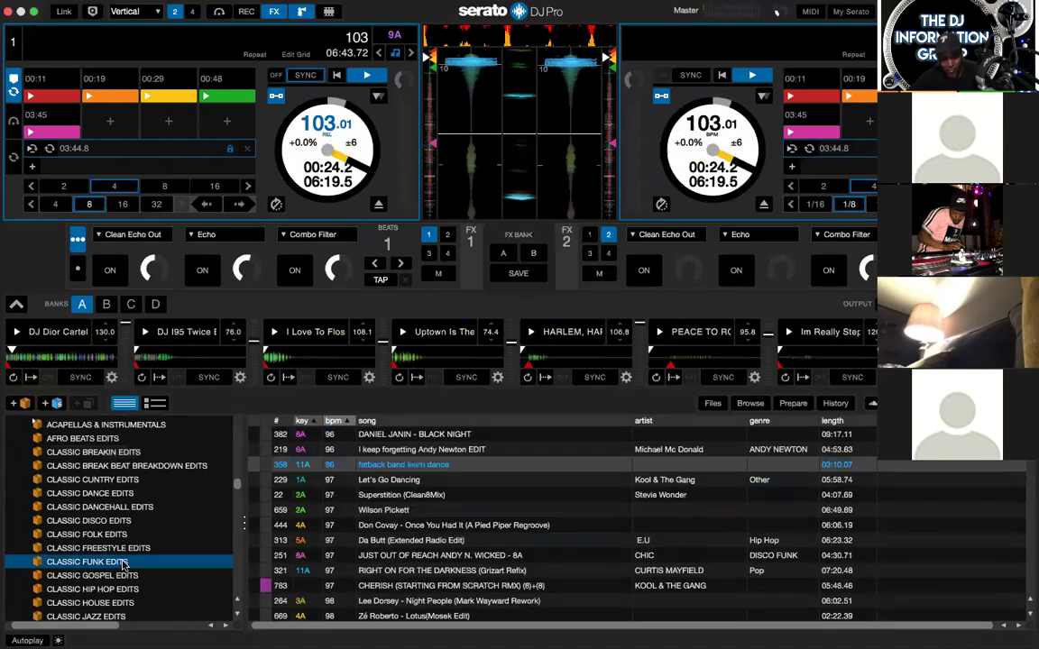
{"action": "scroll", "coordinate": [493, 562], "scroll_direction": "down", "scroll_amount": 5}
{"action": "scroll", "coordinate": [493, 562], "scroll_direction": "down", "scroll_amount": 10}
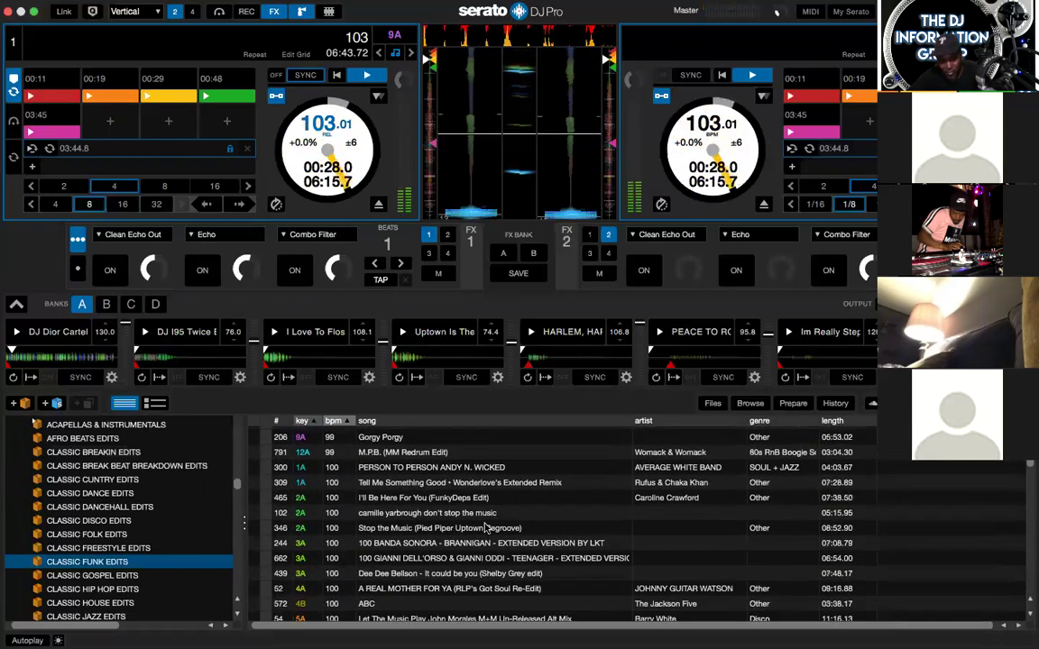
{"action": "scroll", "coordinate": [494, 554], "scroll_direction": "down", "scroll_amount": 5}
{"action": "scroll", "coordinate": [484, 527], "scroll_direction": "down", "scroll_amount": 10}
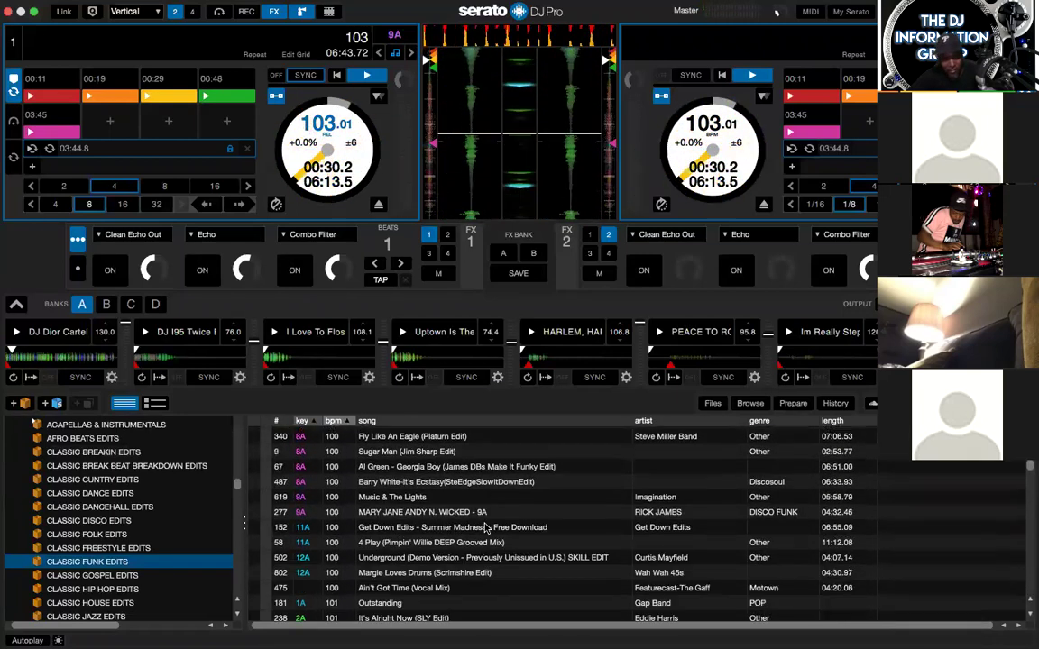
{"action": "scroll", "coordinate": [484, 526], "scroll_direction": "down", "scroll_amount": 10}
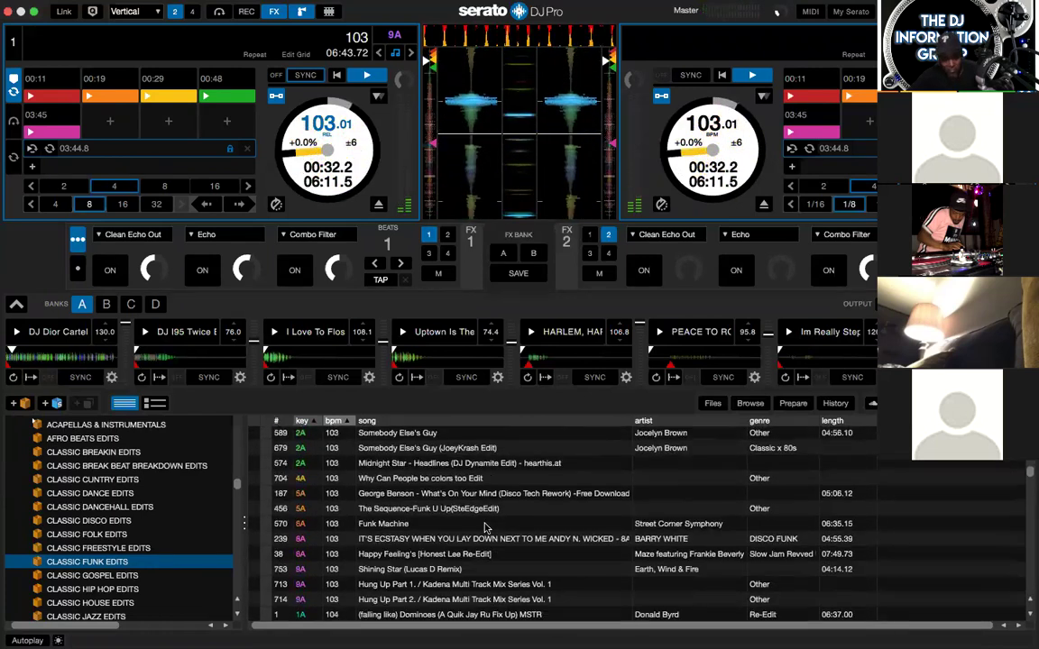
{"action": "scroll", "coordinate": [484, 527], "scroll_direction": "down", "scroll_amount": 2}
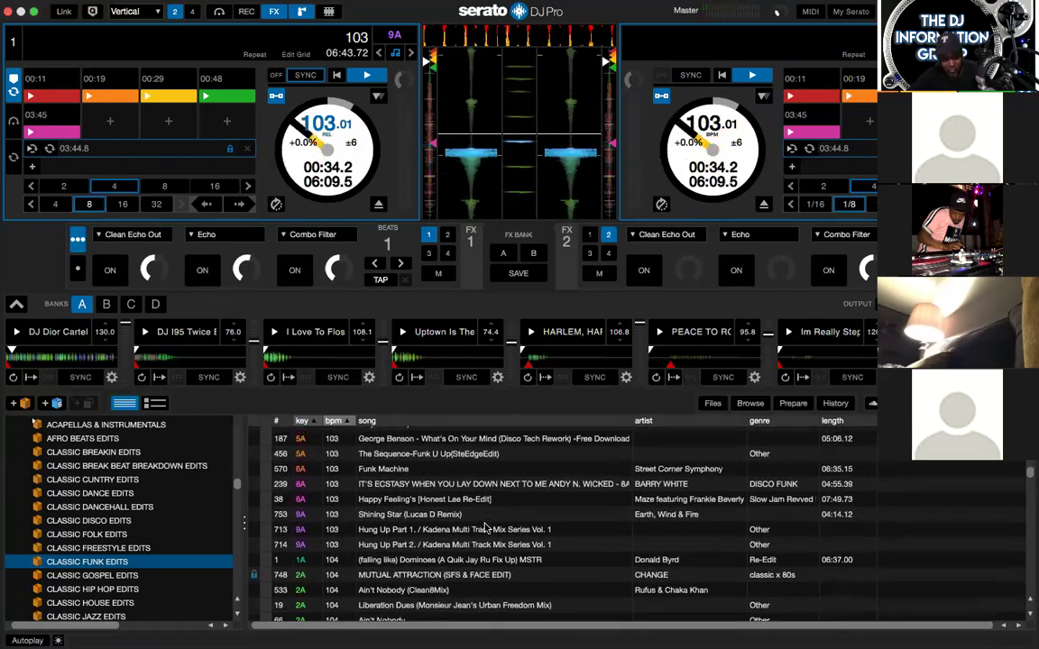
{"action": "left_click", "coordinate": [429, 529]}
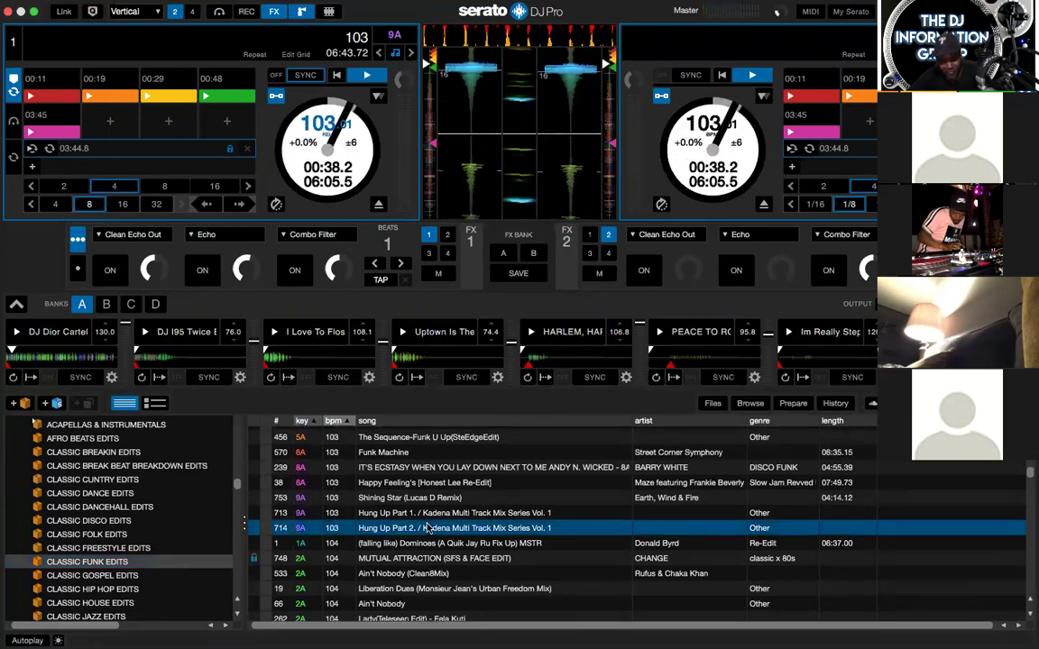
{"action": "key", "text": "shift+Right"}
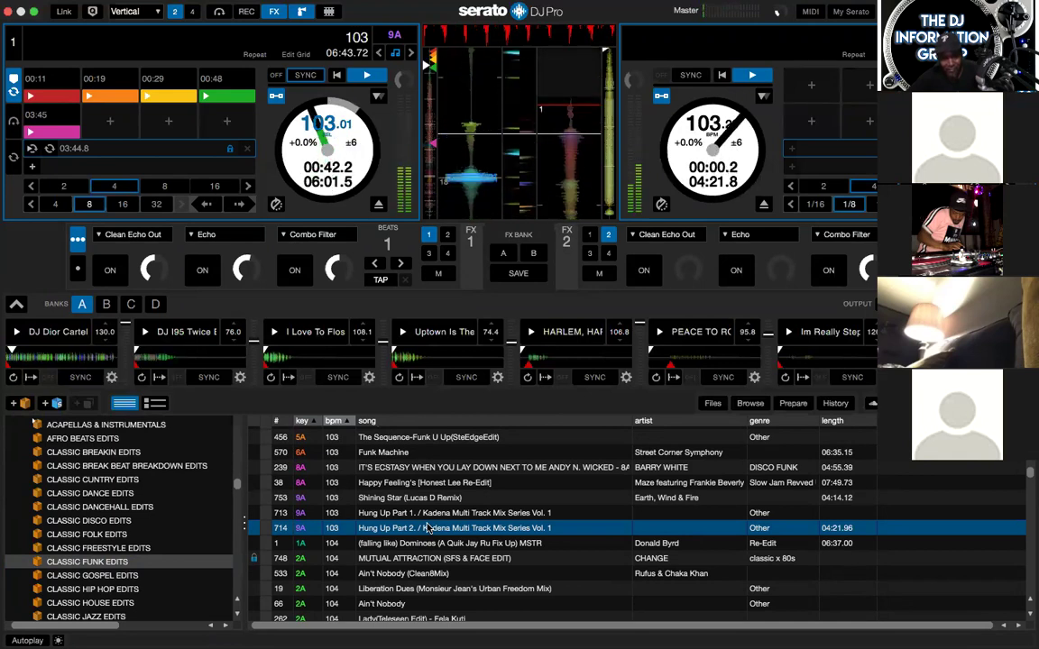
Replace the second deck's track with Hung Up Part 1. / Kadena Multi Track Mix Series Vol. 1 and cue it at its start
{"action": "key", "text": "Up"}
{"action": "key", "text": "shift+Right"}
{"action": "key", "text": "s"}
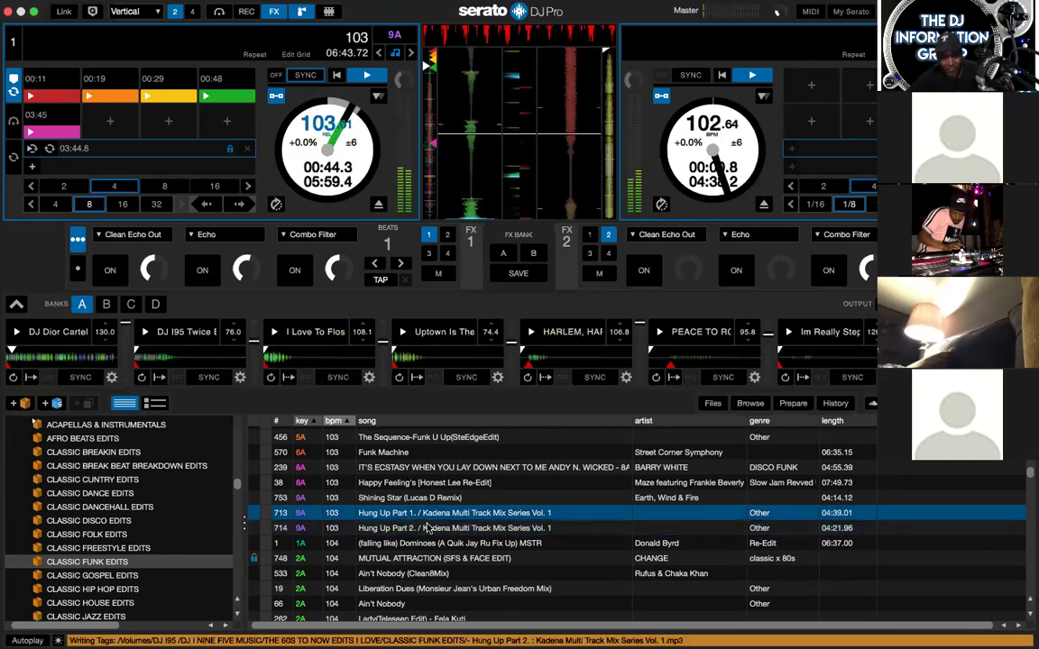
{"action": "key", "text": "a"}
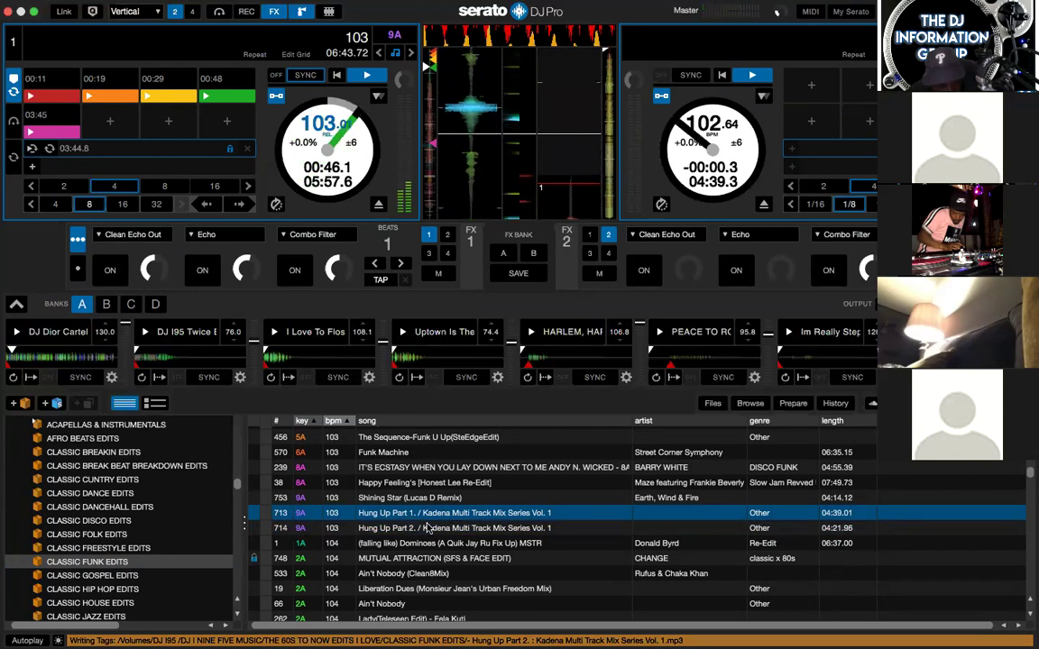
{"action": "key", "text": "Up"}
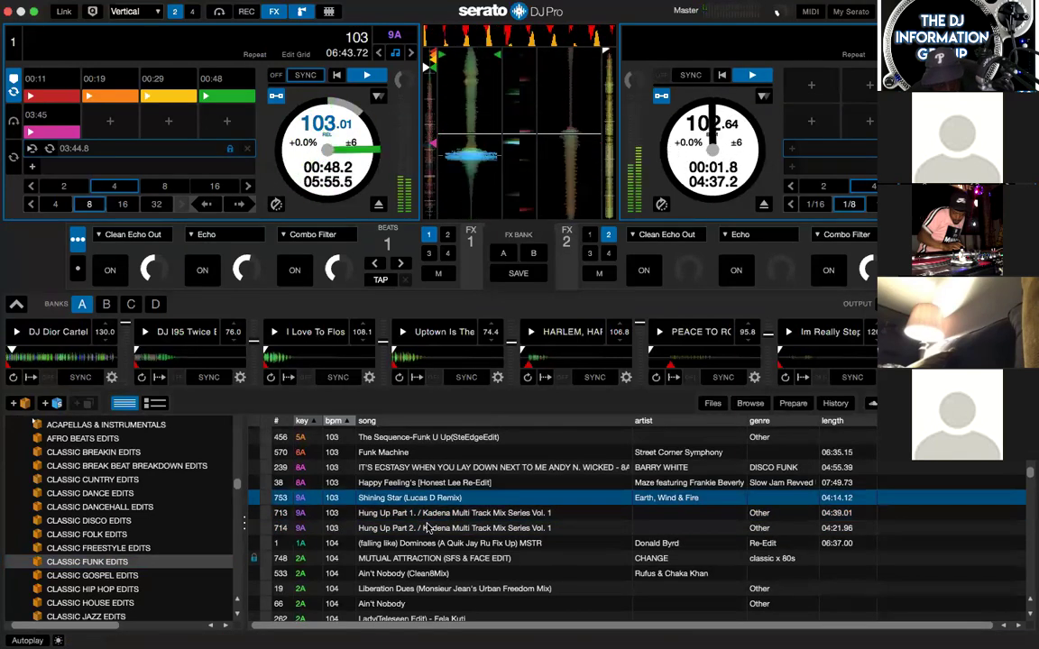
{"action": "key", "text": "Up"}
{"action": "key", "text": "Up"}
{"action": "key", "text": "Up"}
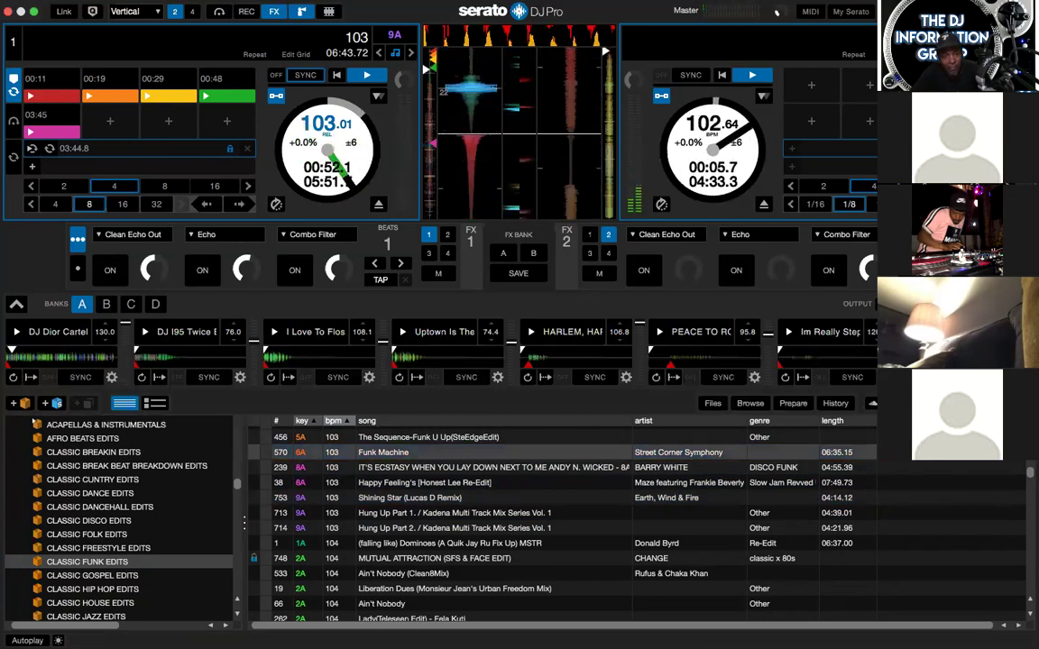
Switch to the parent crate THE 60S TO NOW EDITS I LOVE and narrow its list to the Blind tracks
{"action": "key", "text": "Page_Down"}
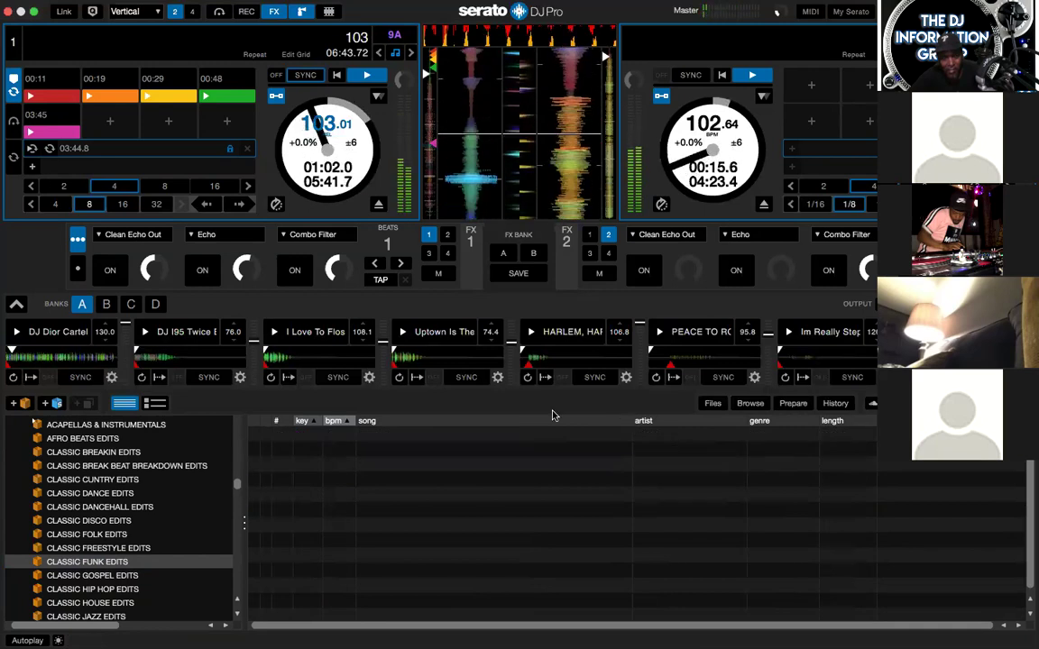
{"action": "scroll", "coordinate": [138, 464], "scroll_direction": "up", "scroll_amount": 15}
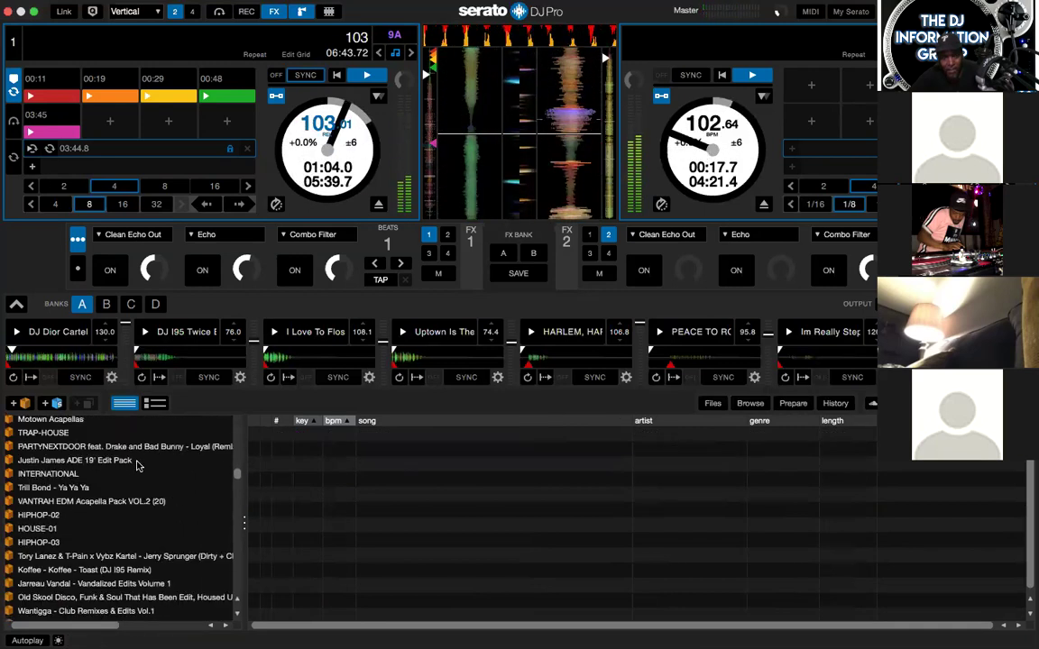
{"action": "scroll", "coordinate": [138, 464], "scroll_direction": "down", "scroll_amount": 15}
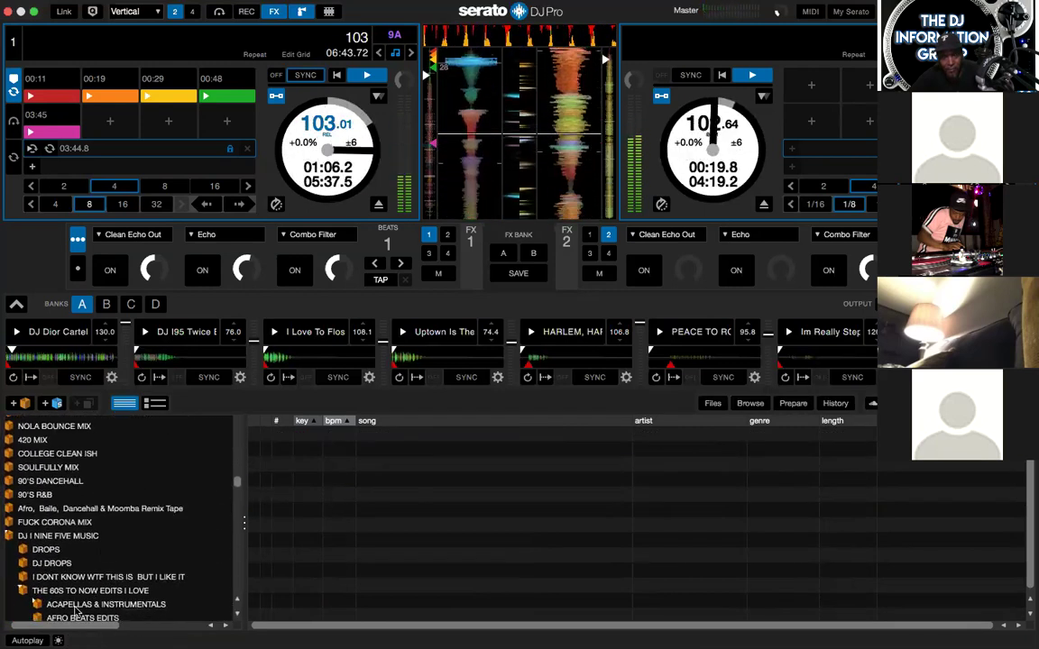
{"action": "key", "text": "Down"}
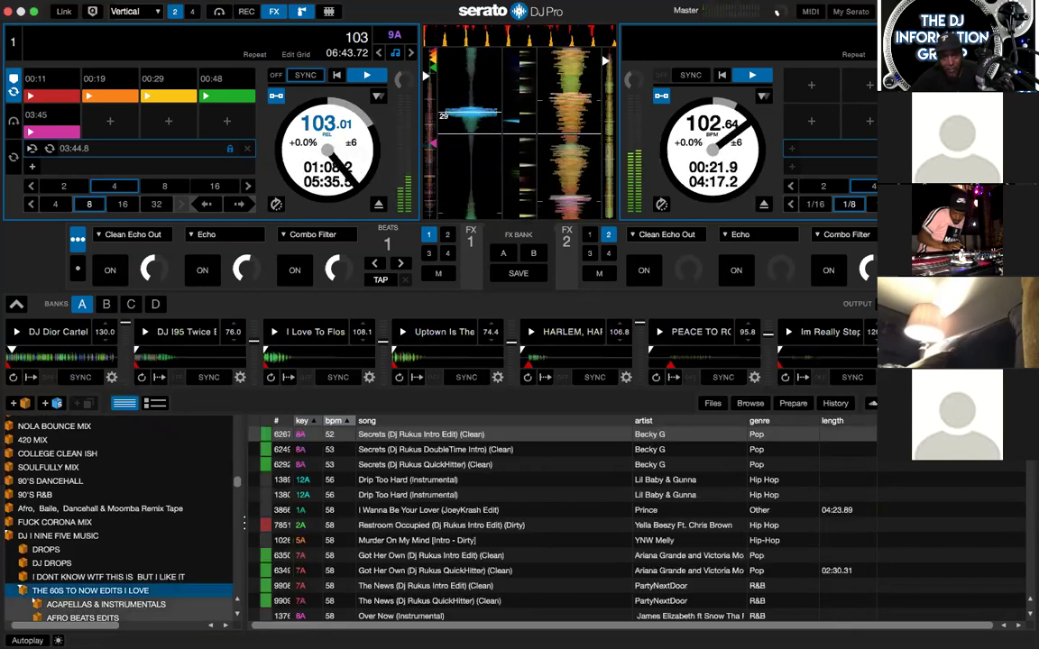
{"action": "scroll", "coordinate": [631, 523], "scroll_direction": "down", "scroll_amount": 15}
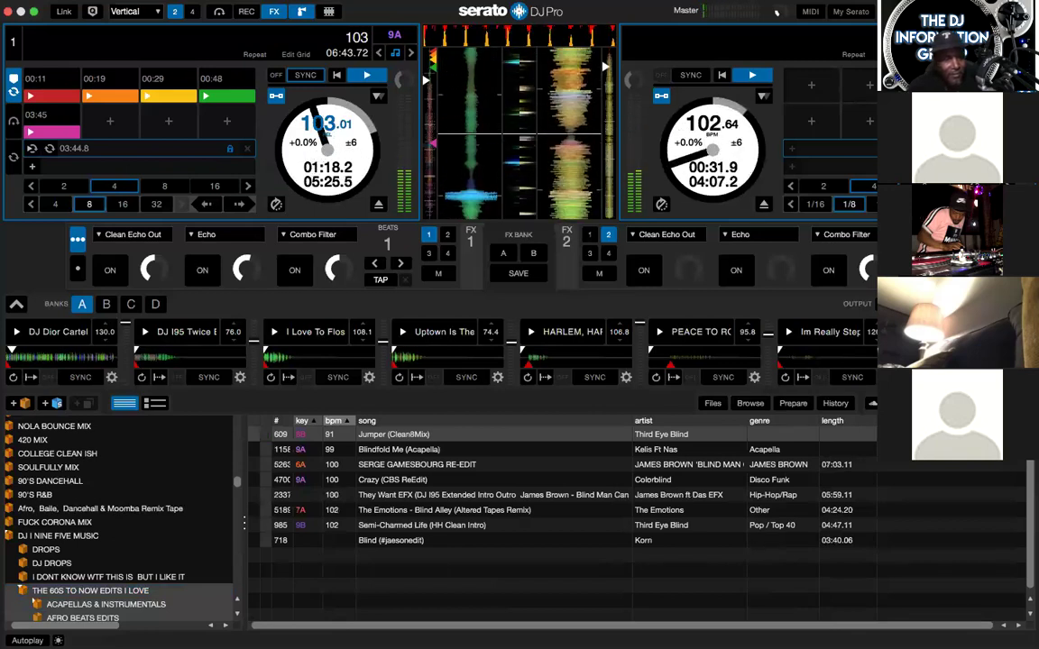
Mix in SERGE GAMESBOURG RE-EDIT on the second deck at about 103 BPM, echo out the first deck and duplicate the track onto it
{"action": "left_click", "coordinate": [482, 465]}
{"action": "key", "text": "shift+Right"}
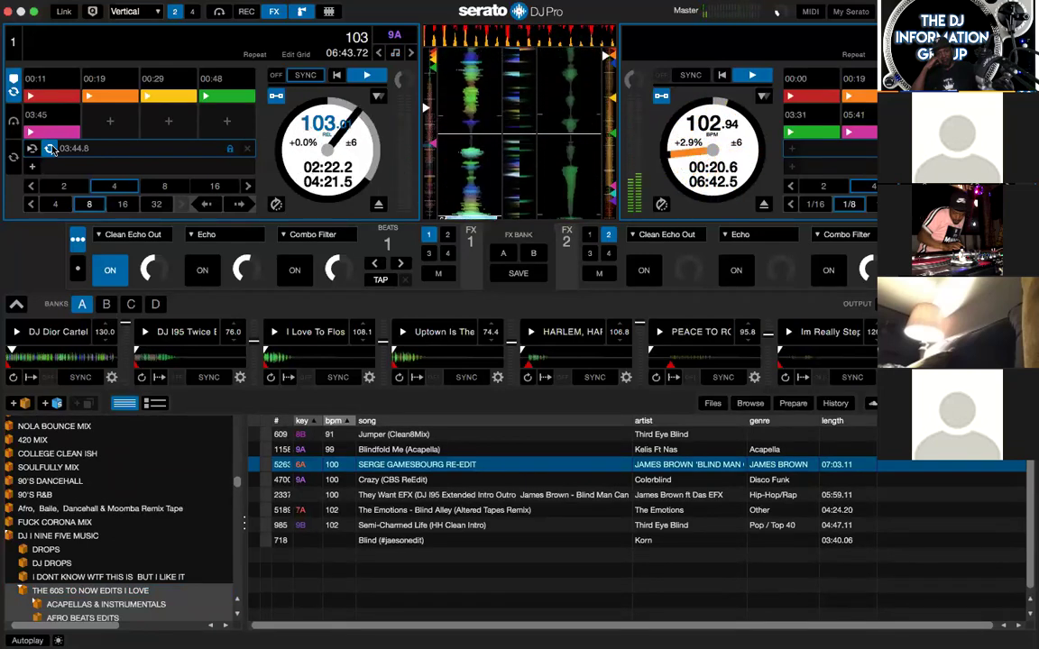
{"action": "key", "text": "shift+Left"}
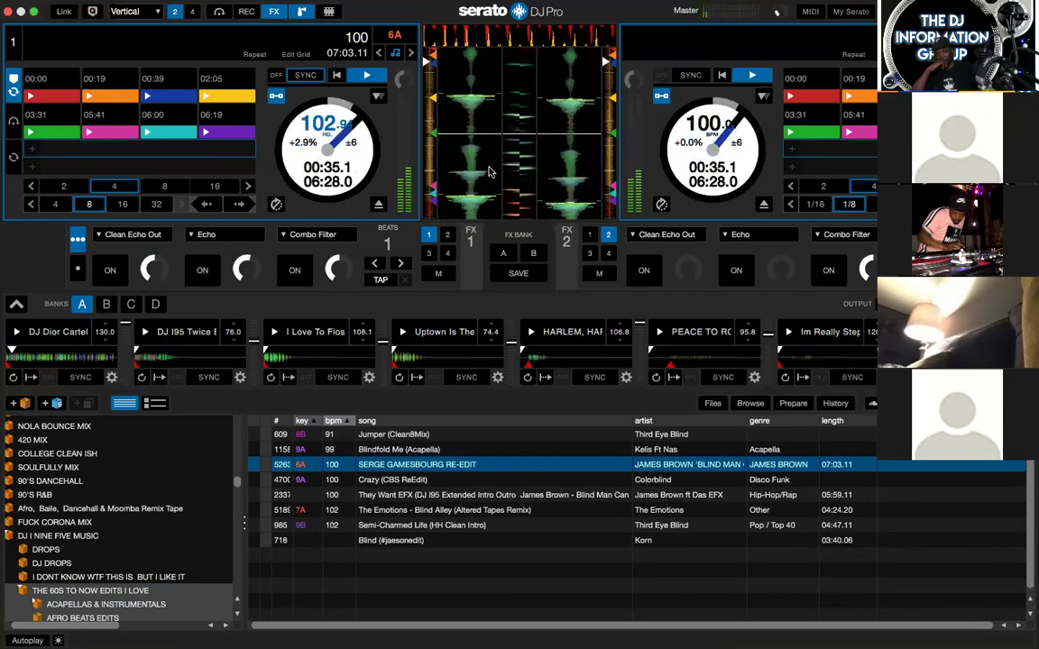
Load The Emotions - Blind Alley (Altered Tapes Remix) on the second deck and raise its tempo to about 103 BPM
{"action": "key", "text": "Down"}
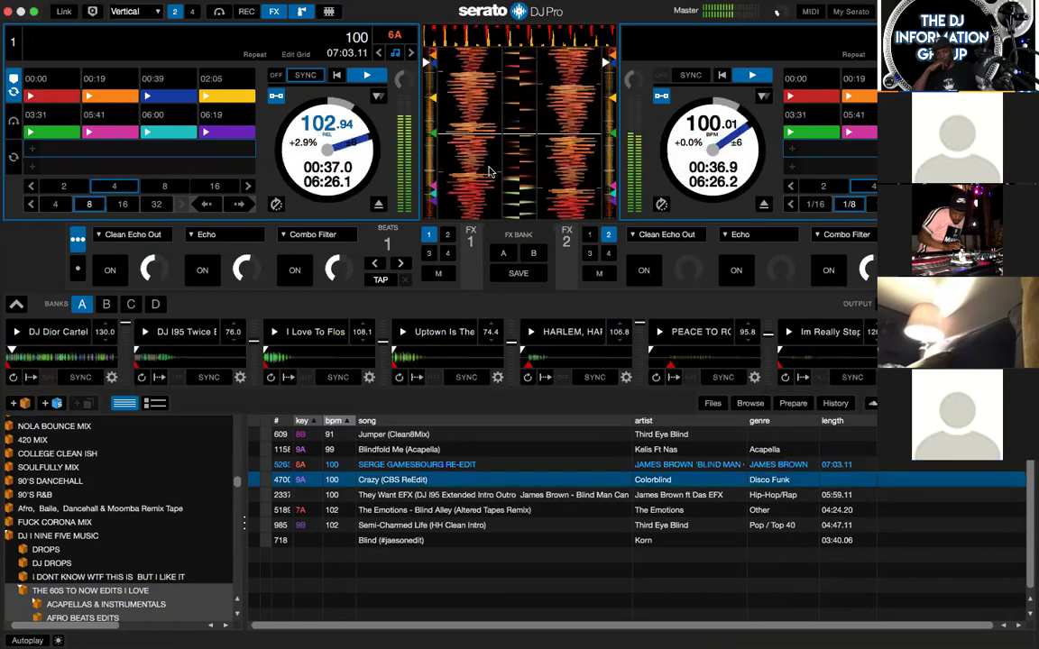
{"action": "key", "text": "Down"}
{"action": "key", "text": "Down"}
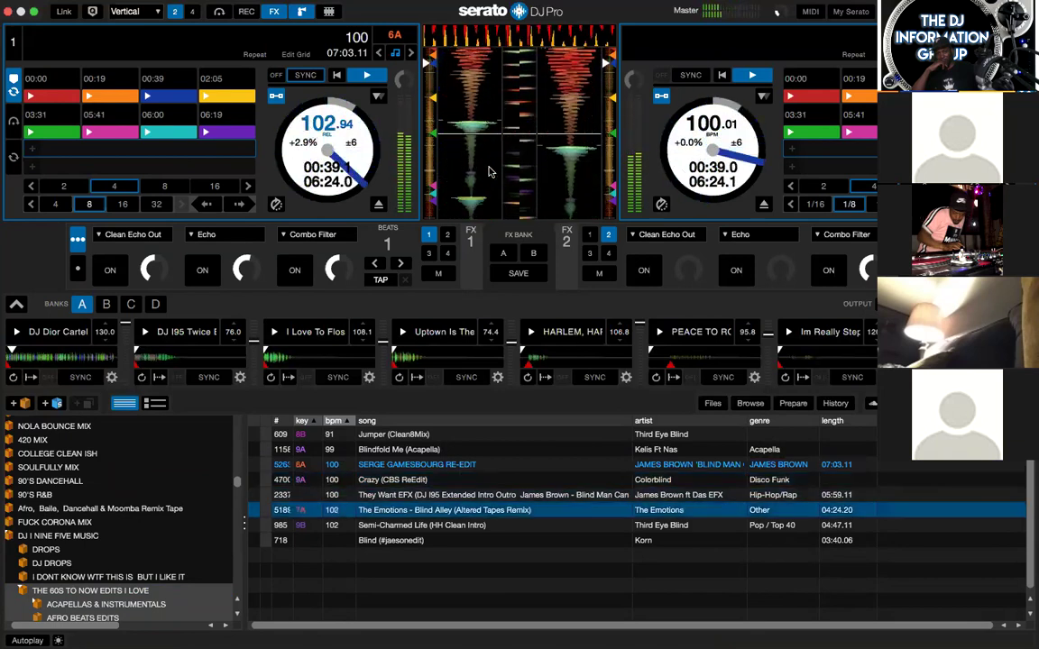
{"action": "key", "text": "shift+Right"}
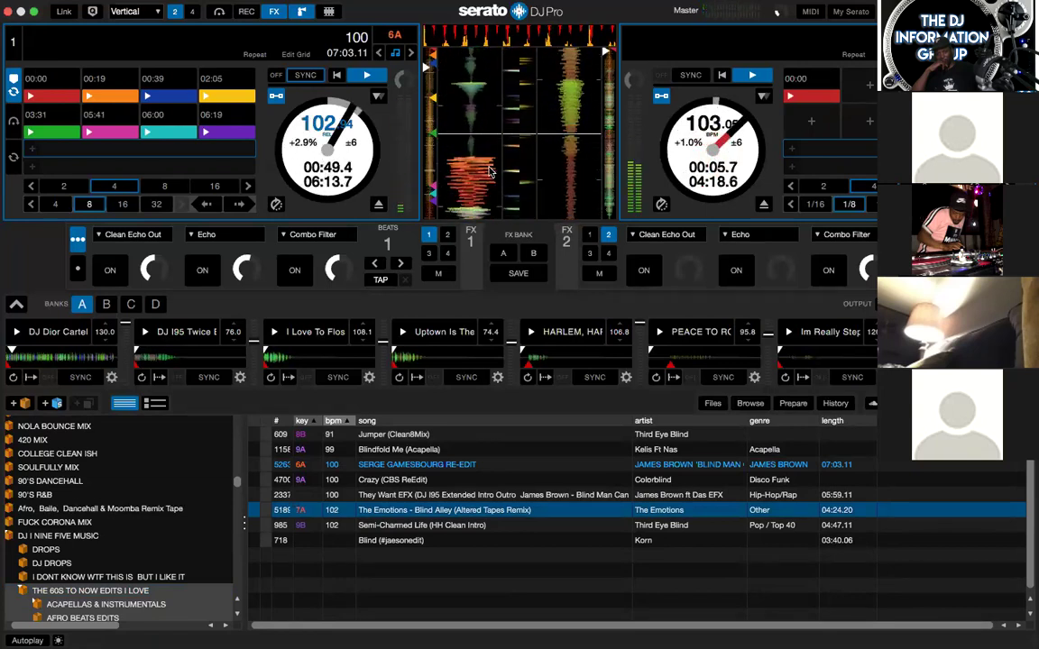
Open the CLASSIC PARTY BREAKS EDITS crate and go to its tracks around 100 to 106 BPM
{"action": "scroll", "coordinate": [72, 487], "scroll_direction": "down", "scroll_amount": 3}
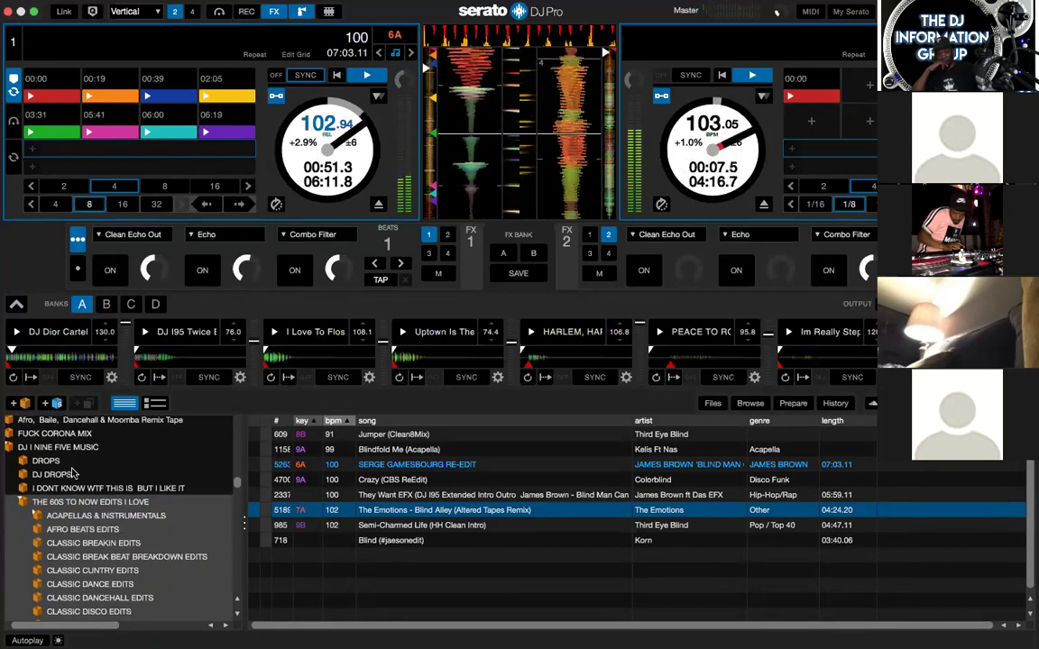
{"action": "scroll", "coordinate": [129, 511], "scroll_direction": "down", "scroll_amount": 5}
{"action": "scroll", "coordinate": [144, 573], "scroll_direction": "down", "scroll_amount": 1}
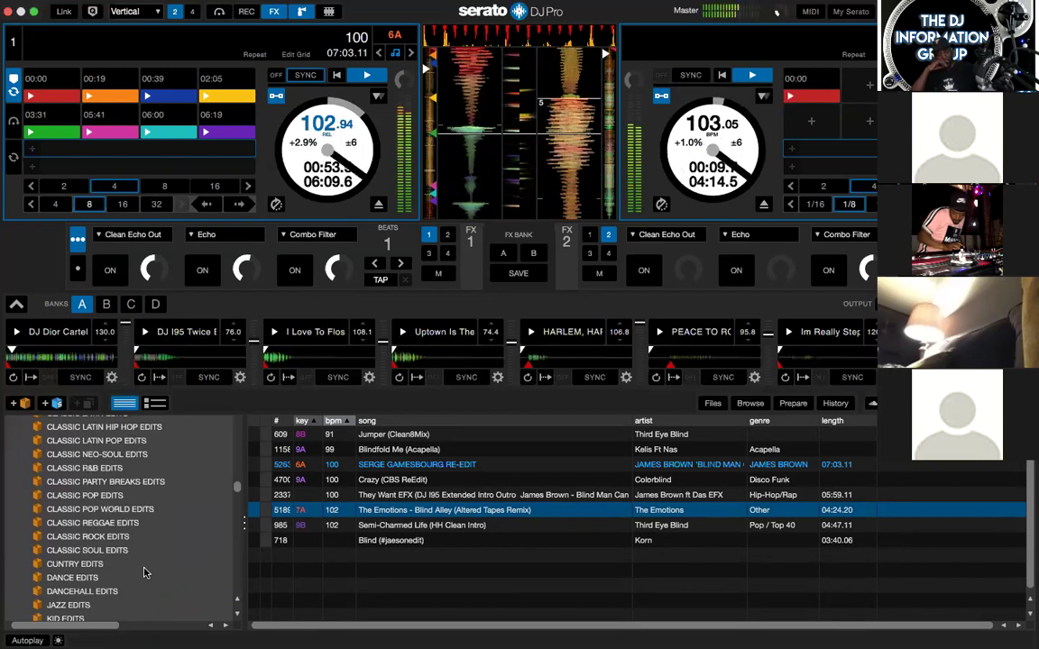
{"action": "left_click", "coordinate": [120, 484]}
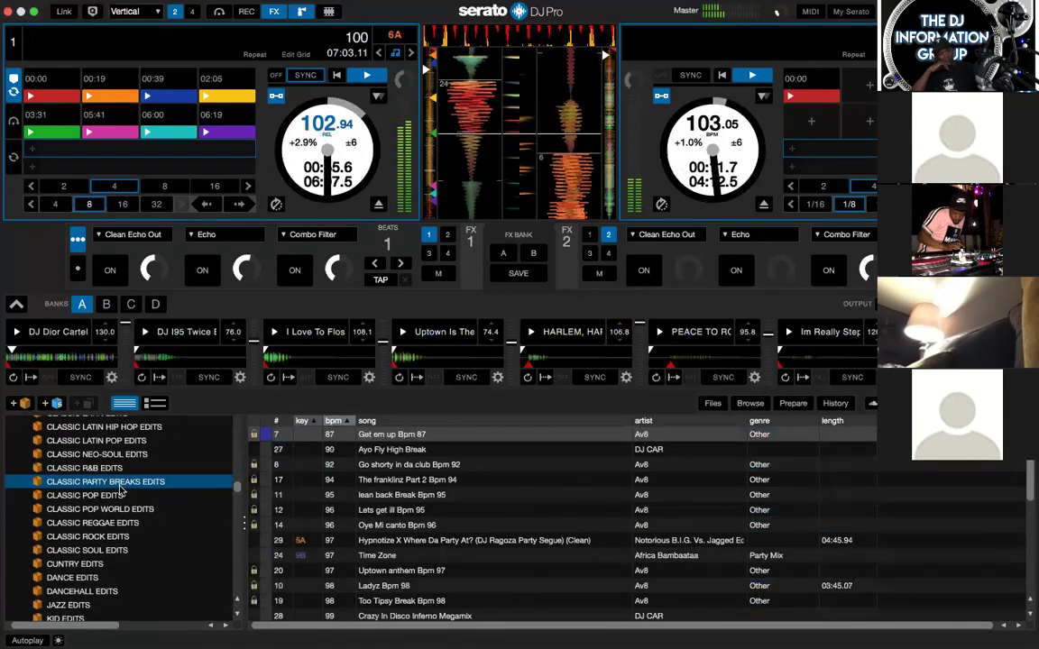
{"action": "scroll", "coordinate": [524, 499], "scroll_direction": "down", "scroll_amount": 10}
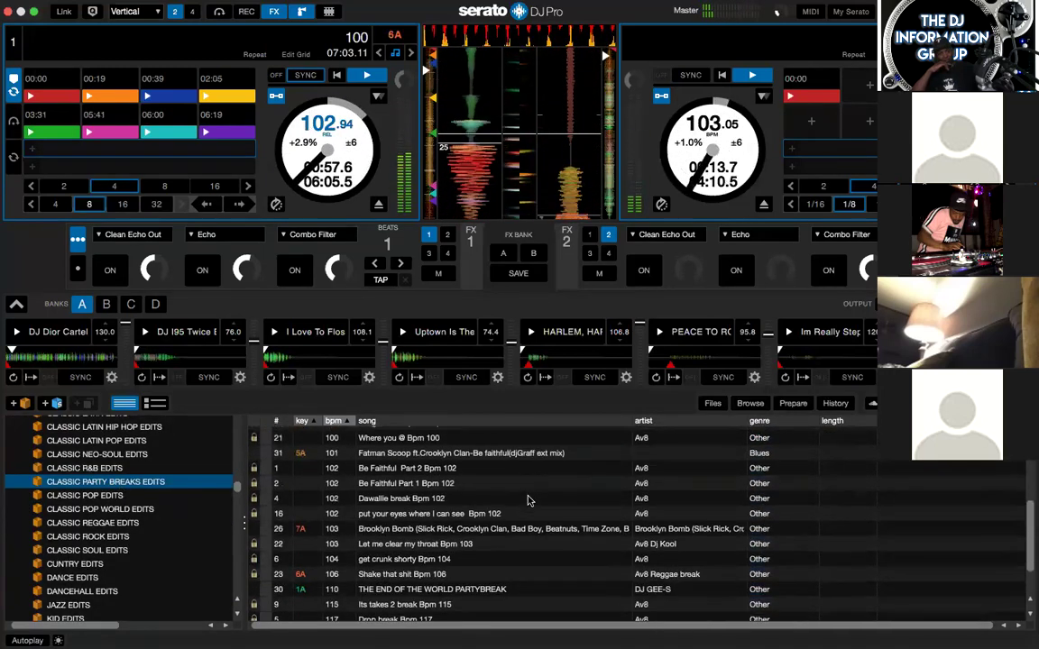
{"action": "scroll", "coordinate": [528, 501], "scroll_direction": "up", "scroll_amount": 1}
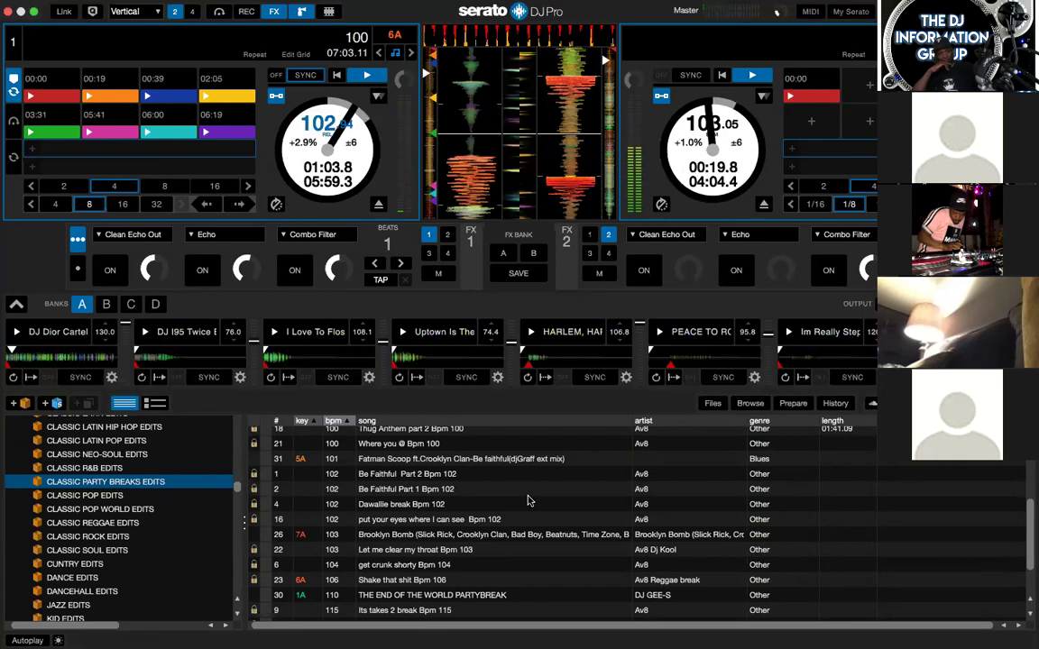
Play the Uptown Is The sample over the mix and duplicate Blind Alley (Altered Tapes Remix) onto the first deck
{"action": "left_click", "coordinate": [410, 333]}
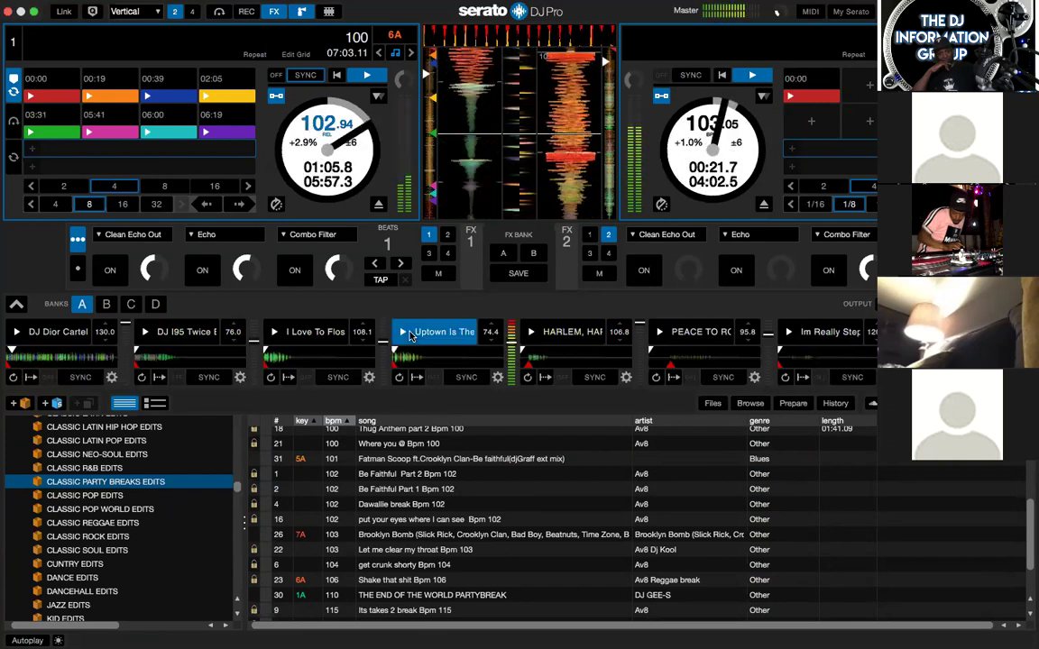
{"action": "key", "text": "6"}
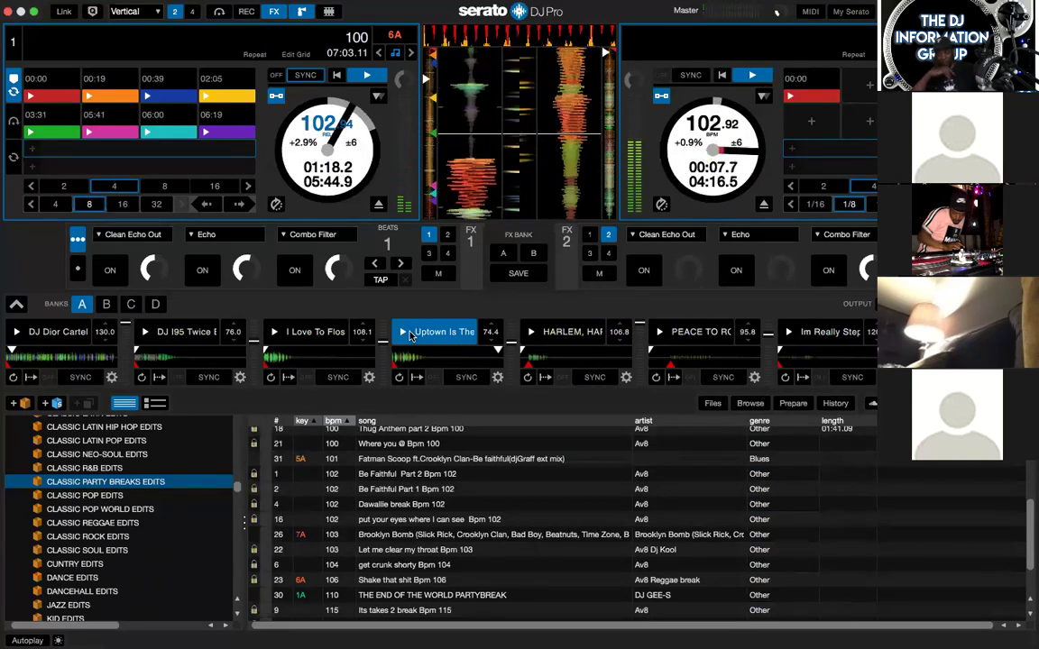
{"action": "left_click", "coordinate": [410, 336]}
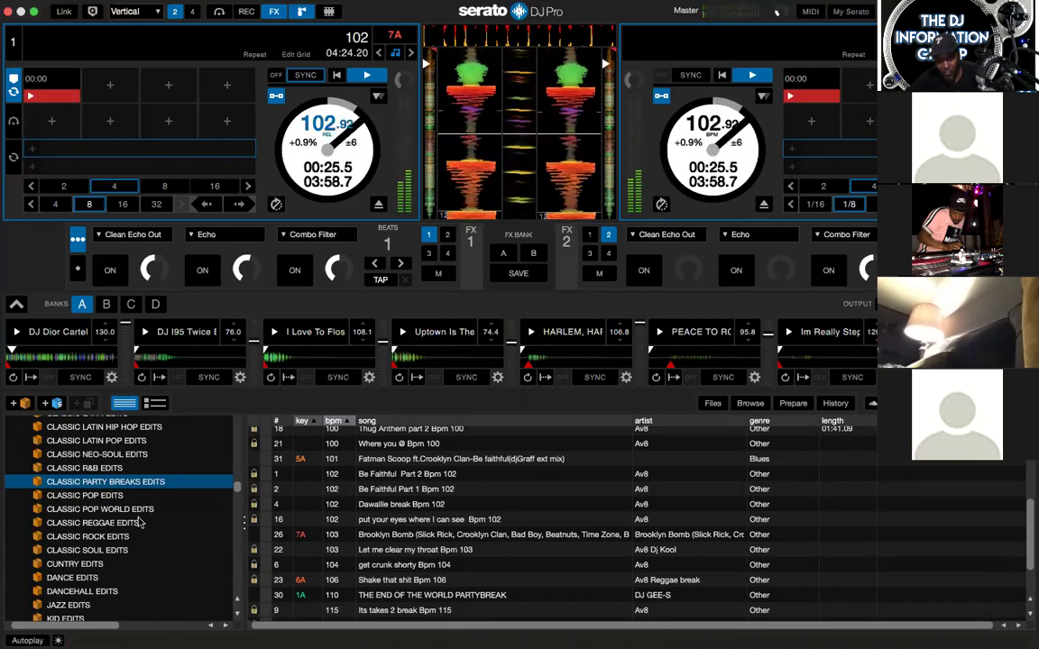
Load Be Faithful Part 2 Bpm 102 on the second deck and raise its tempo to about 102.9 BPM
{"action": "left_click", "coordinate": [477, 534]}
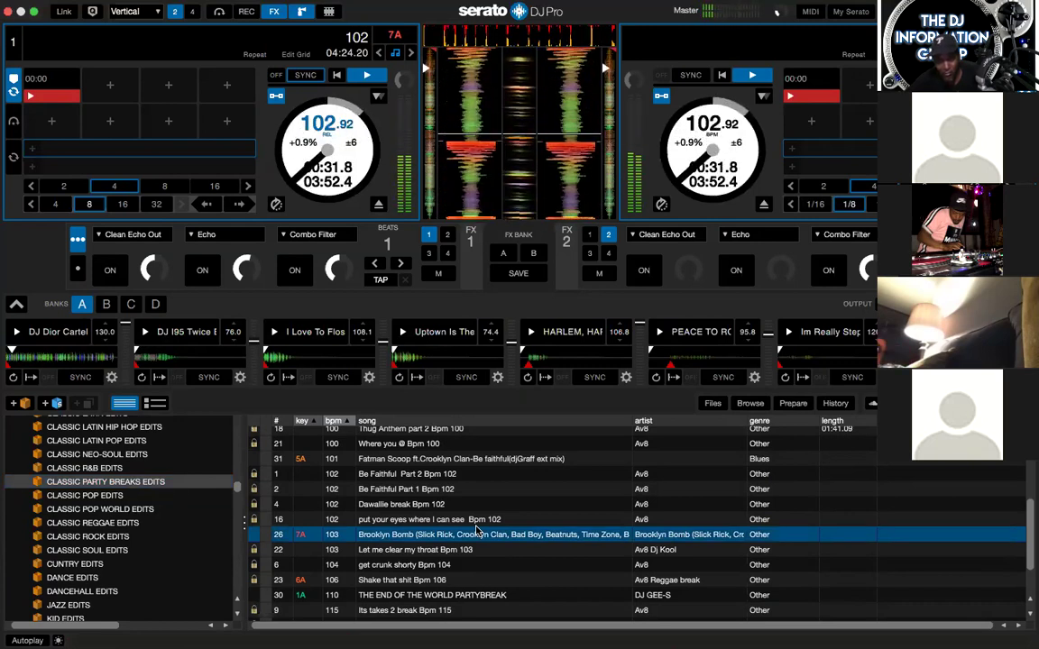
{"action": "key", "text": "Up"}
{"action": "key", "text": "Up"}
{"action": "key", "text": "Down"}
{"action": "key", "text": "Up"}
{"action": "key", "text": "Up"}
{"action": "key", "text": "Up"}
{"action": "key", "text": "shift+Right"}
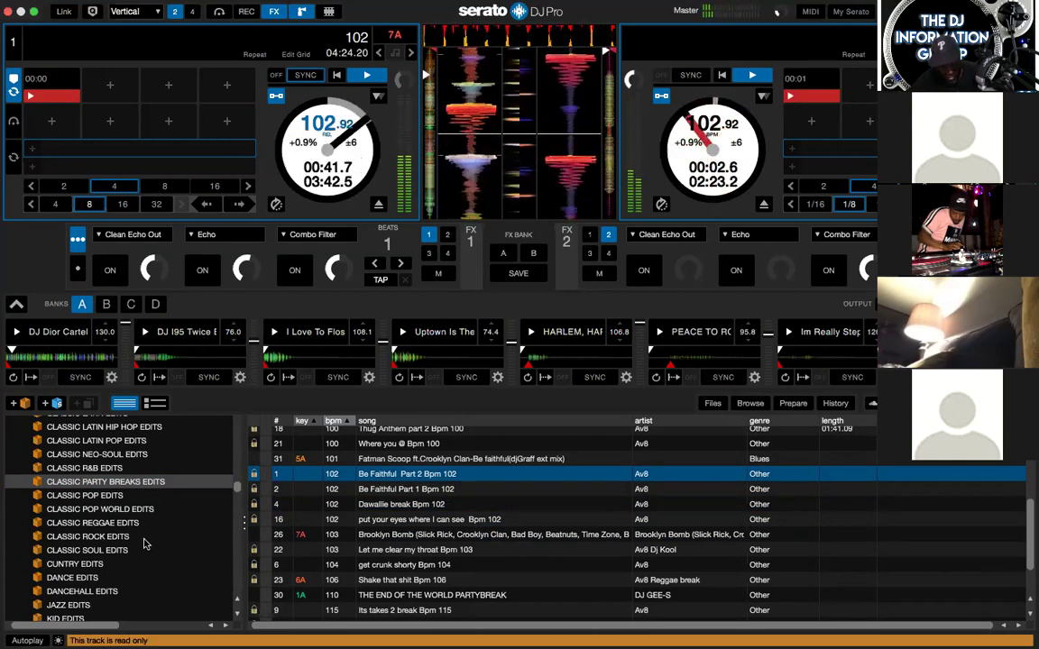
Open the JAZZ EDITS crate to check its tracks
{"action": "scroll", "coordinate": [119, 538], "scroll_direction": "down", "scroll_amount": 1}
{"action": "scroll", "coordinate": [119, 538], "scroll_direction": "down", "scroll_amount": 5}
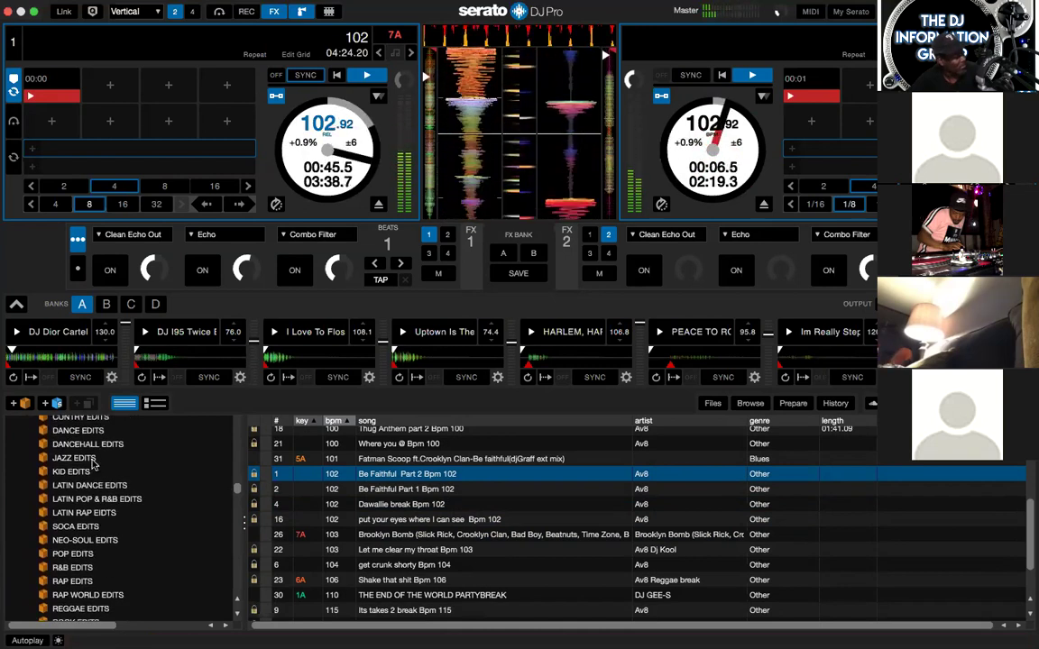
{"action": "left_click", "coordinate": [93, 464]}
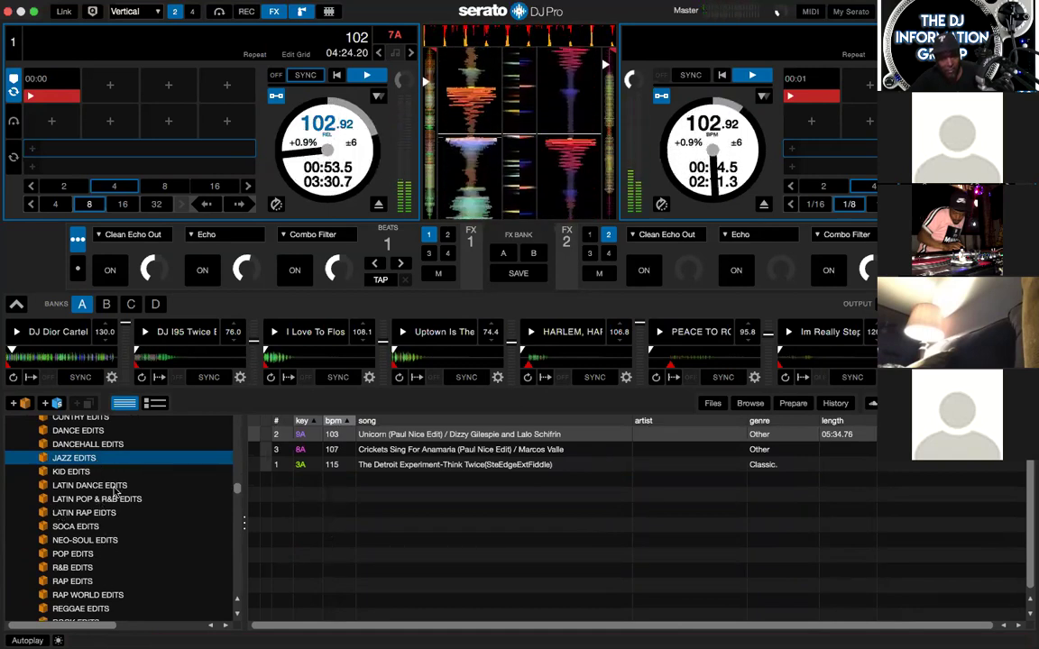
Open the CLASSIC NEO-SOUL EDITS crate and go to its tracks around 100 to 102 BPM
{"action": "scroll", "coordinate": [115, 492], "scroll_direction": "up", "scroll_amount": 2}
{"action": "scroll", "coordinate": [116, 492], "scroll_direction": "up", "scroll_amount": 2}
{"action": "scroll", "coordinate": [116, 491], "scroll_direction": "up", "scroll_amount": 1}
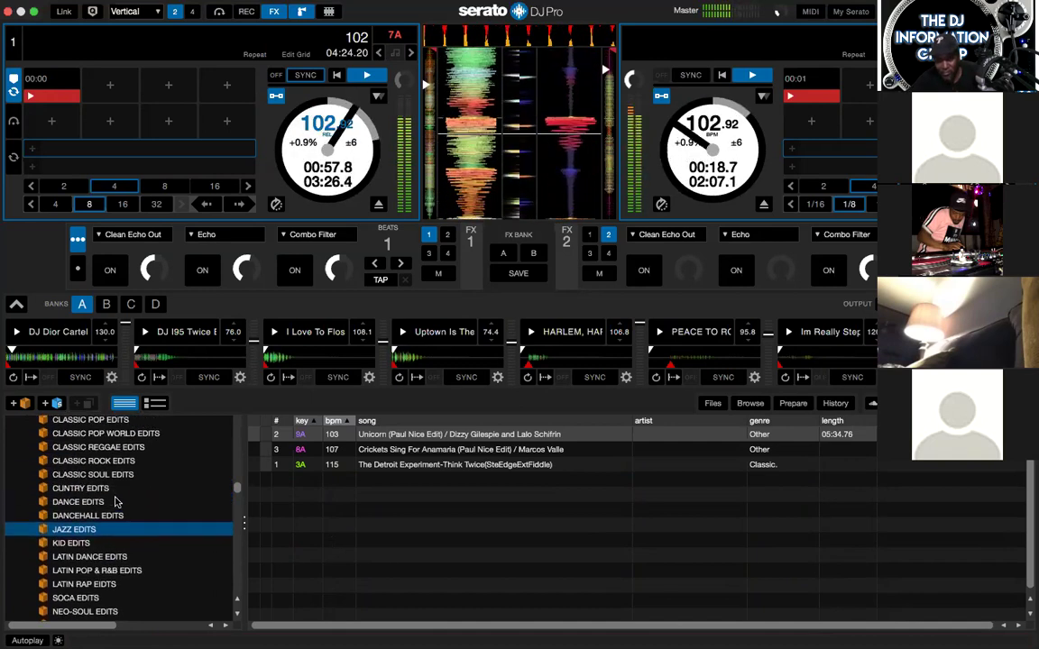
{"action": "scroll", "coordinate": [108, 469], "scroll_direction": "up", "scroll_amount": 5}
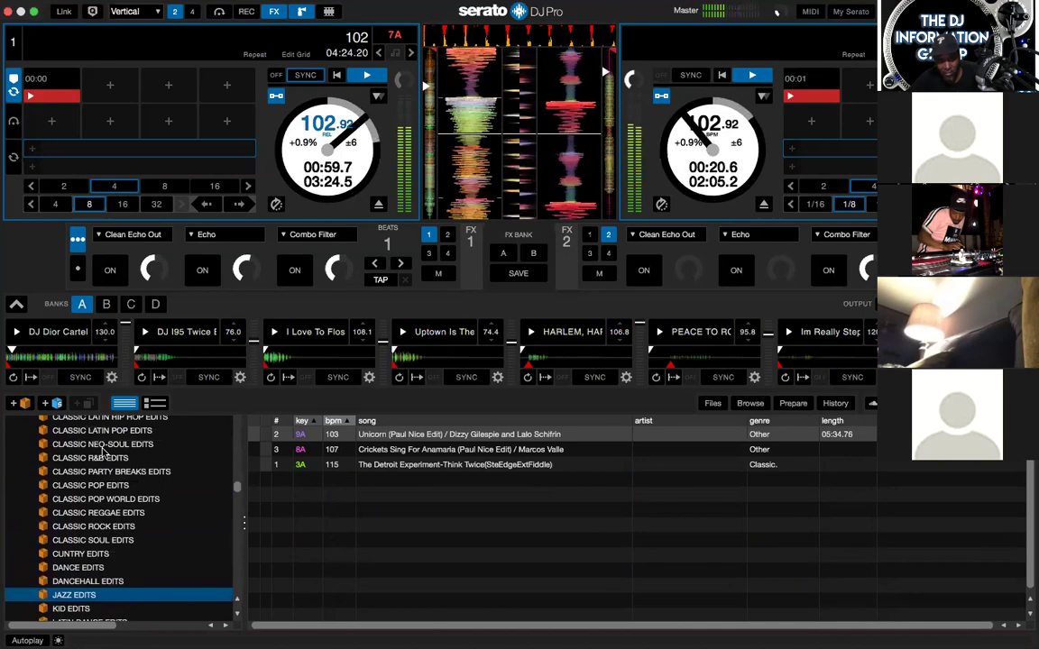
{"action": "left_click", "coordinate": [102, 447]}
{"action": "scroll", "coordinate": [537, 461], "scroll_direction": "down", "scroll_amount": 1}
{"action": "scroll", "coordinate": [536, 461], "scroll_direction": "down", "scroll_amount": 10}
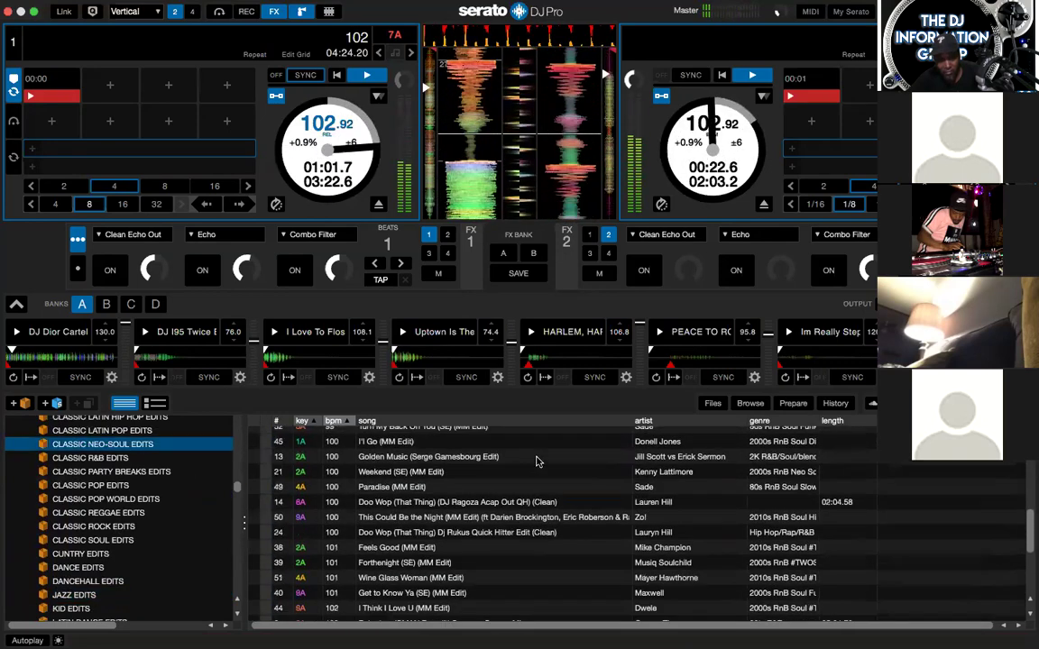
{"action": "scroll", "coordinate": [536, 462], "scroll_direction": "up", "scroll_amount": 1}
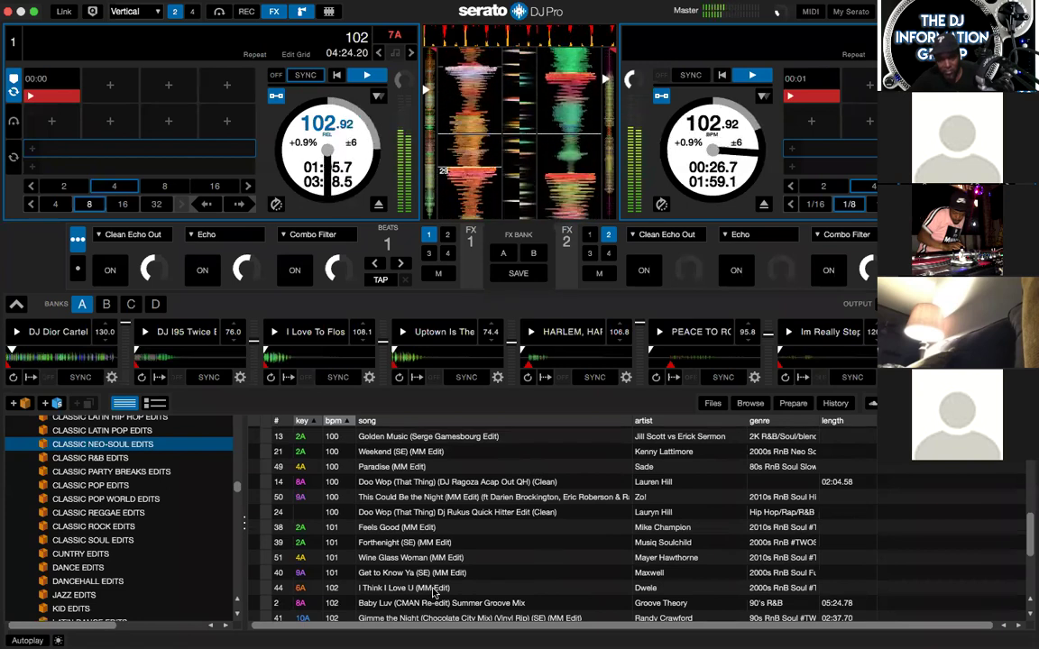
Load I Think I Love U (MM Edit) on the second deck and duplicate it onto the first deck using Clean Echo Out for the transition
{"action": "left_click", "coordinate": [433, 588]}
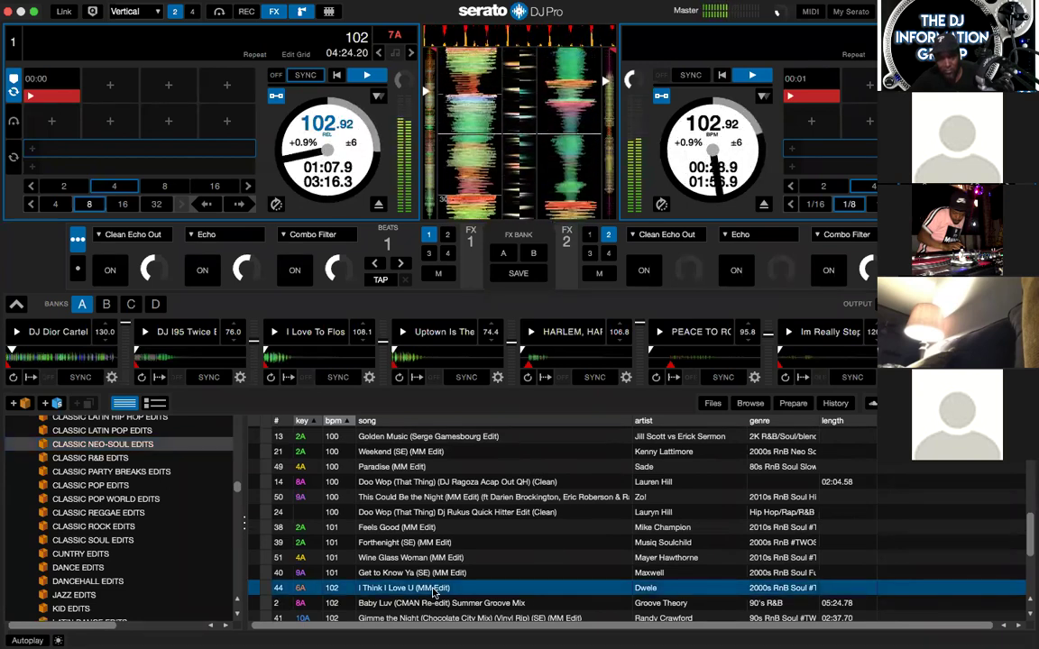
{"action": "key", "text": "shift+Right"}
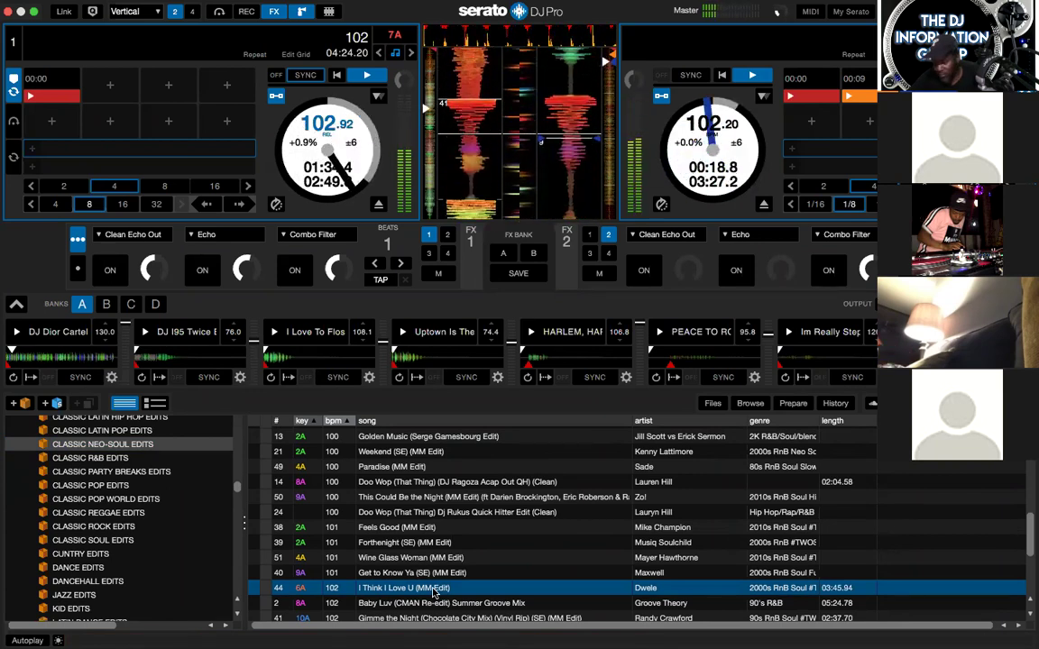
{"action": "key", "text": "shift+Right"}
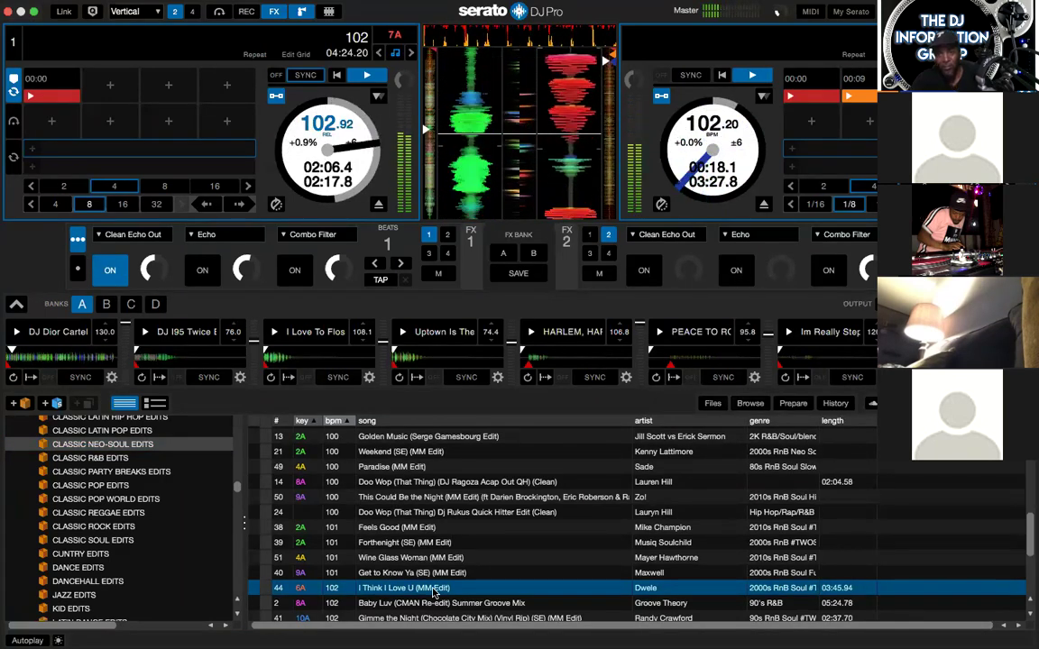
{"action": "key", "text": "shift+Left"}
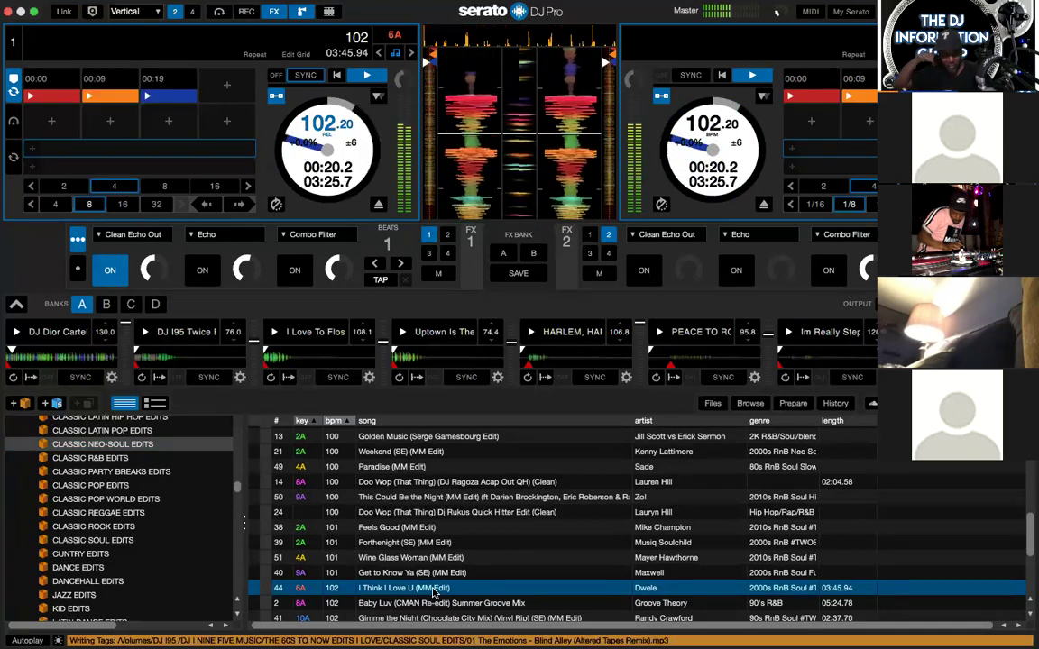
{"action": "key", "text": "ctrl+1"}
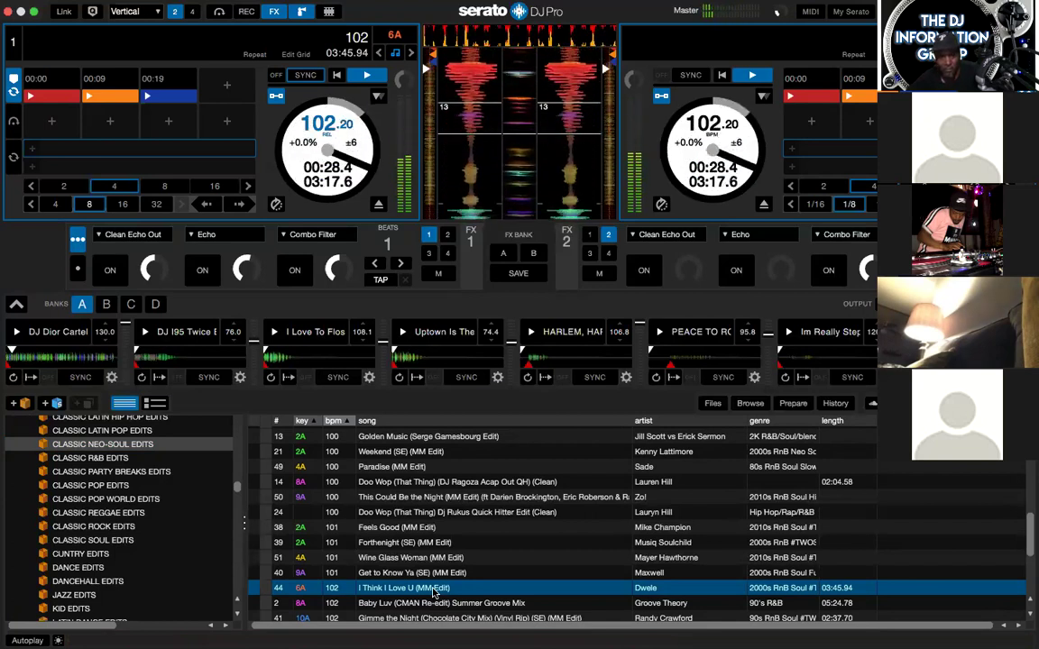
Load Baby Luv (CMAN Re-edit) Summer Groove Mix on the second deck and duplicate it onto the first deck
{"action": "key", "text": "Down"}
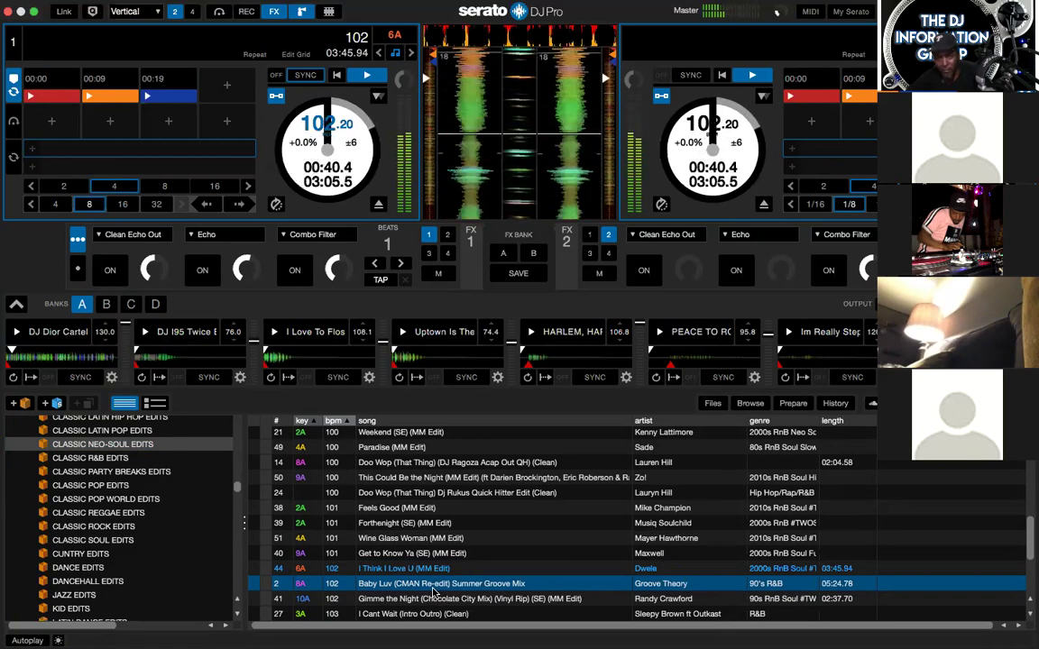
{"action": "key", "text": "shift+Right"}
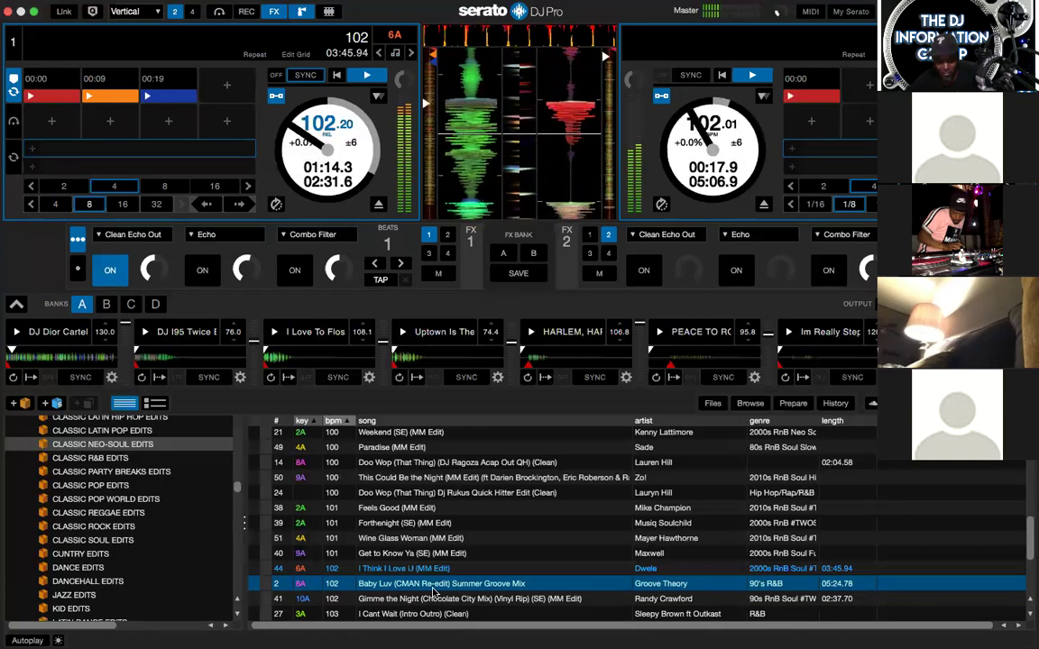
{"action": "key", "text": "shift+Left"}
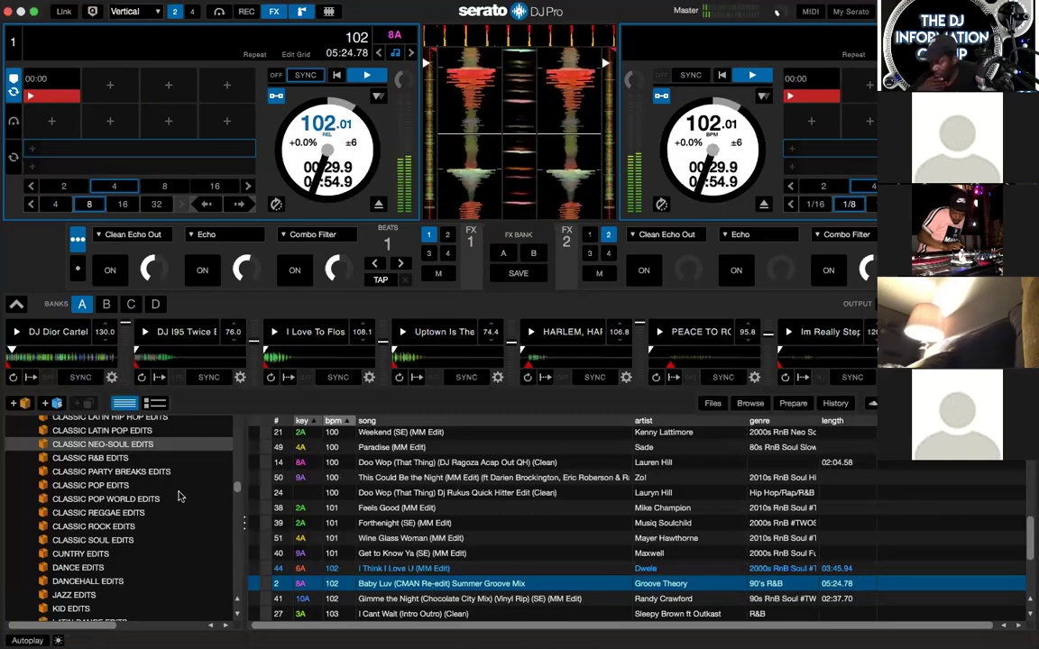
Go back to the start of the crate list, show all library tracks and search them for ghostface
{"action": "scroll", "coordinate": [178, 496], "scroll_direction": "down", "scroll_amount": 20}
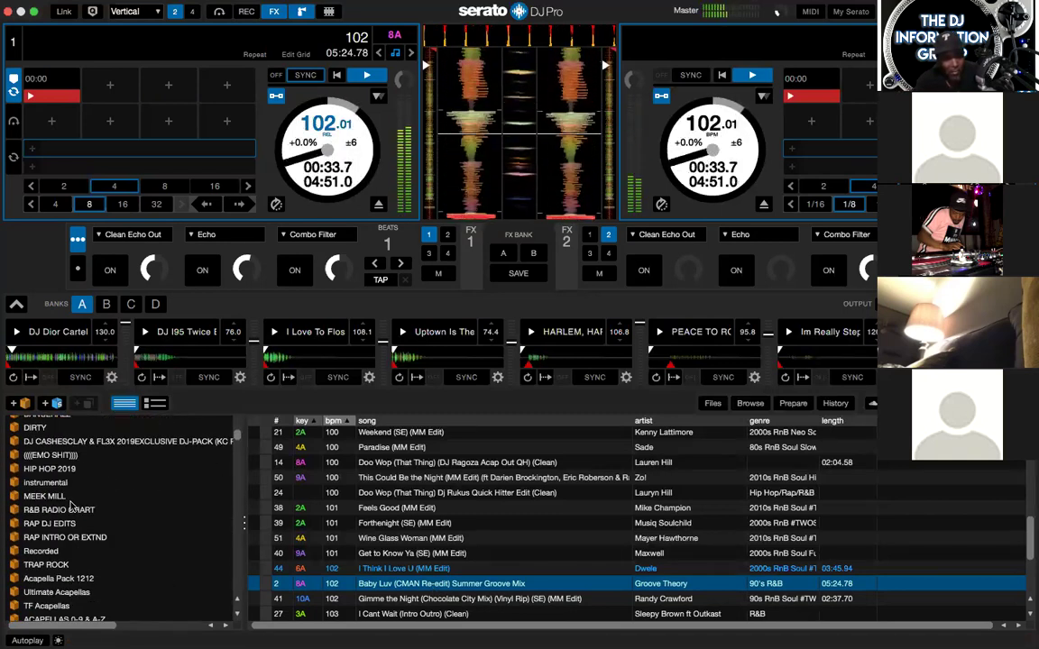
{"action": "scroll", "coordinate": [97, 520], "scroll_direction": "down", "scroll_amount": 5}
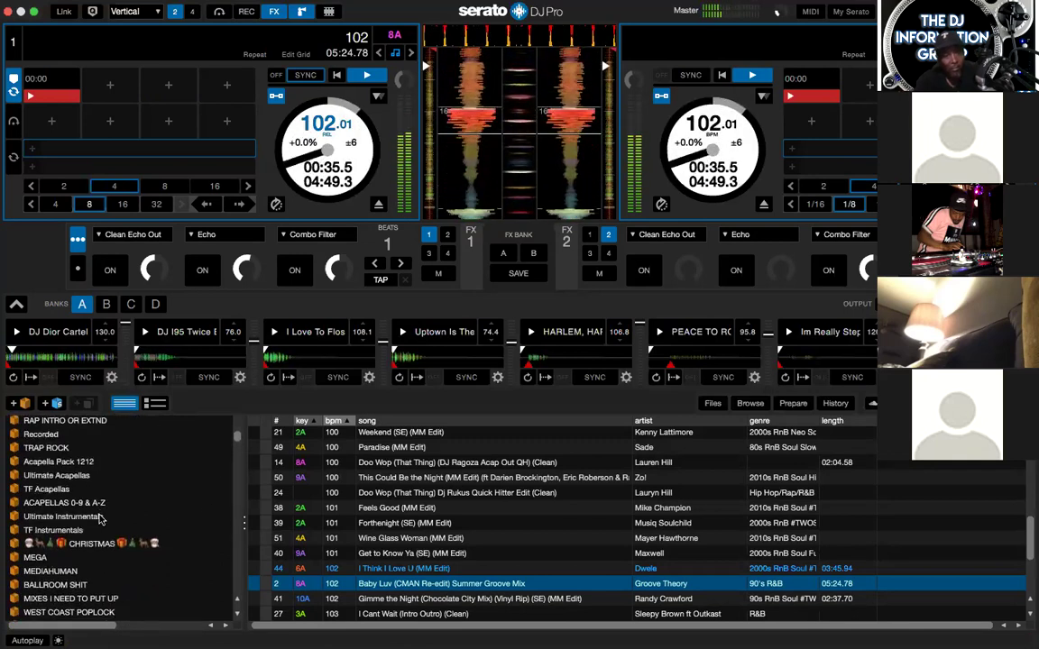
{"action": "scroll", "coordinate": [101, 520], "scroll_direction": "up", "scroll_amount": 20}
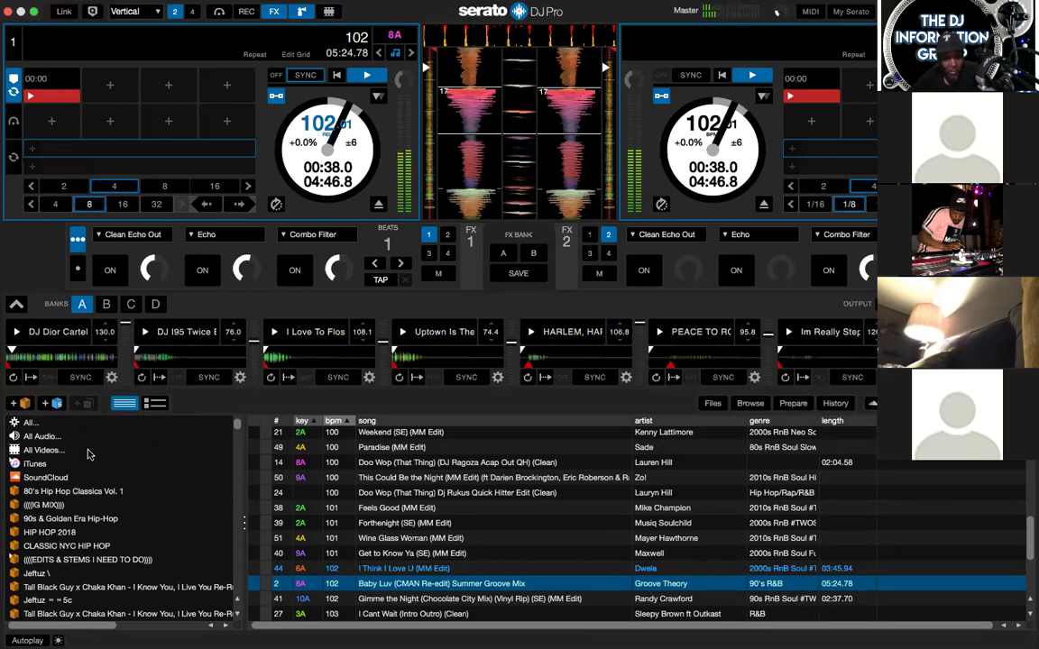
{"action": "left_click", "coordinate": [119, 426]}
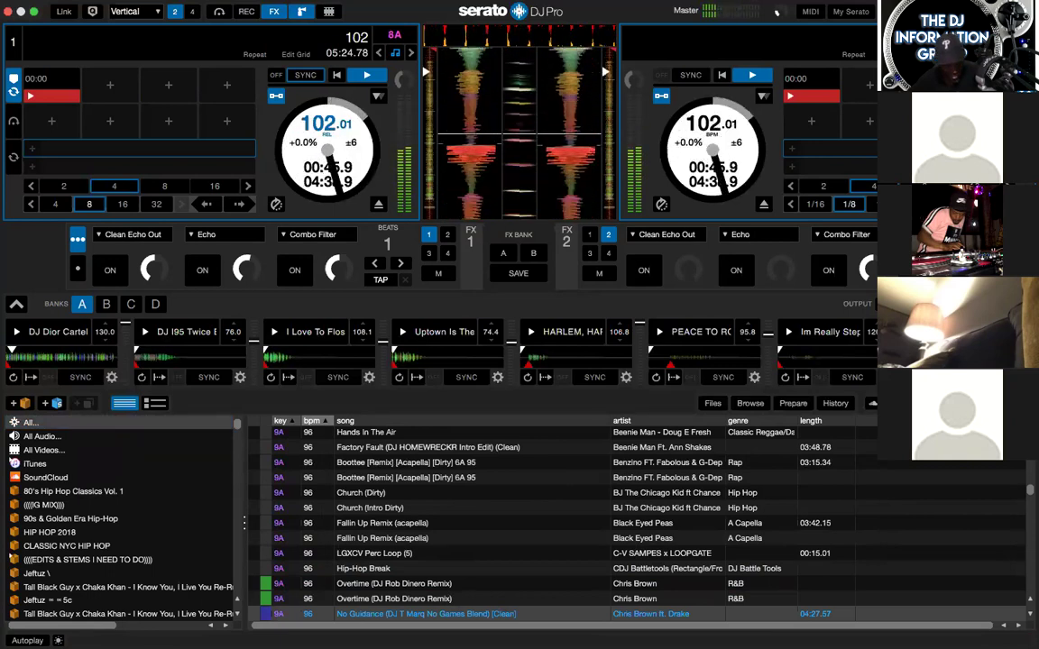
{"action": "scroll", "coordinate": [631, 523], "scroll_direction": "down", "scroll_amount": 10}
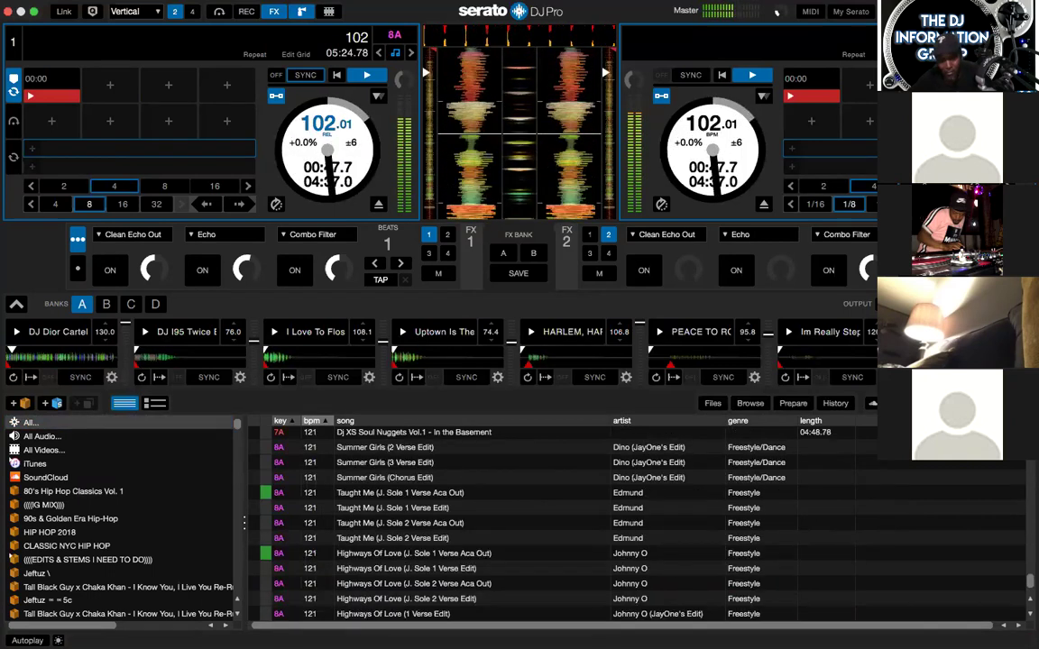
{"action": "scroll", "coordinate": [631, 523], "scroll_direction": "down", "scroll_amount": 10}
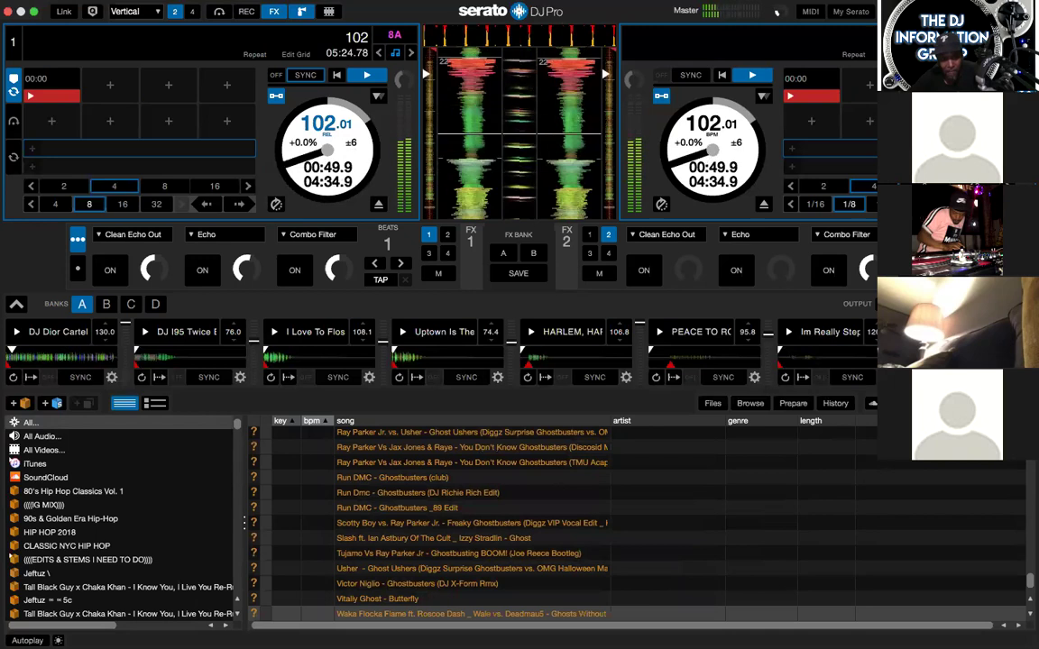
{"action": "type", "text": "face"}
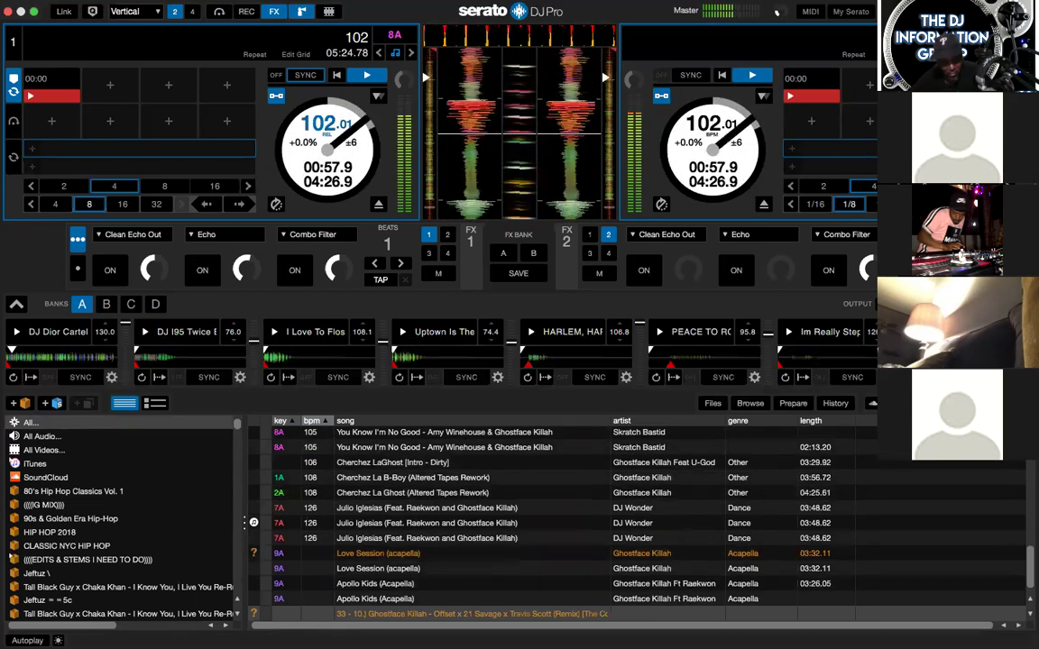
Examine the Ghostface Killah search results for a track near the current tempo, including the Cherchez La Ghost versions
{"action": "scroll", "coordinate": [341, 524], "scroll_direction": "up", "scroll_amount": 5}
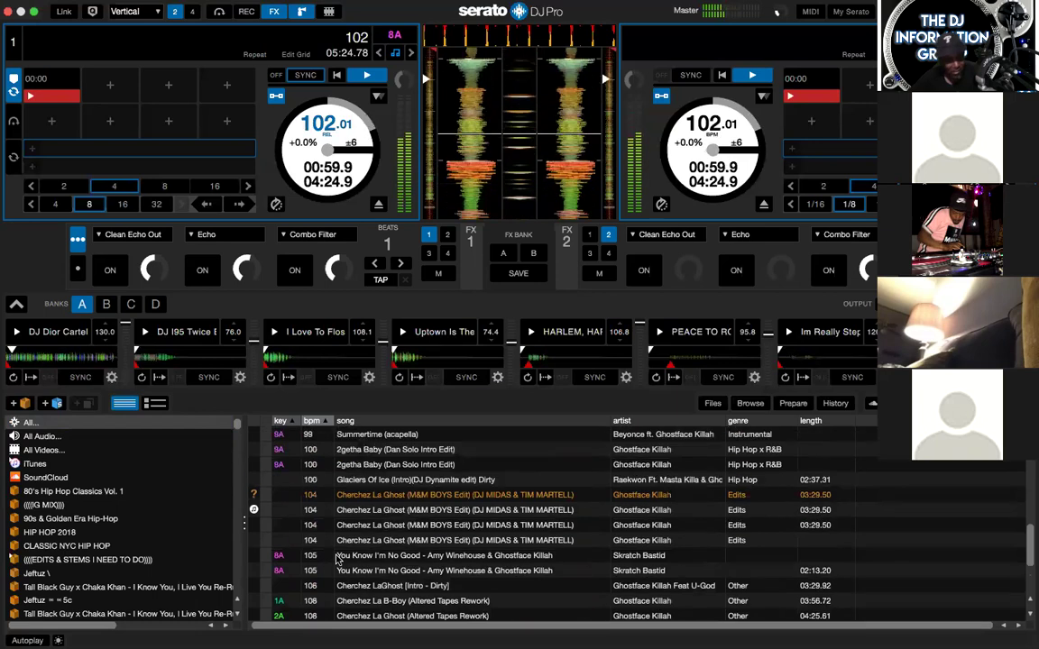
{"action": "scroll", "coordinate": [337, 560], "scroll_direction": "down", "scroll_amount": 1}
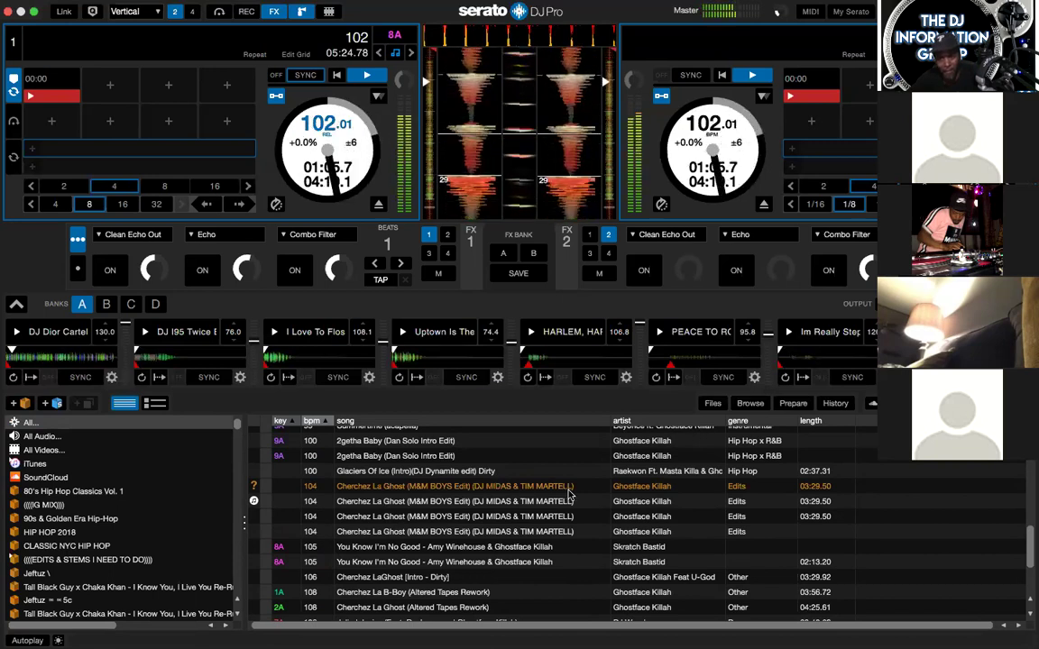
{"action": "scroll", "coordinate": [569, 494], "scroll_direction": "up", "scroll_amount": 2}
{"action": "scroll", "coordinate": [569, 494], "scroll_direction": "up", "scroll_amount": 3}
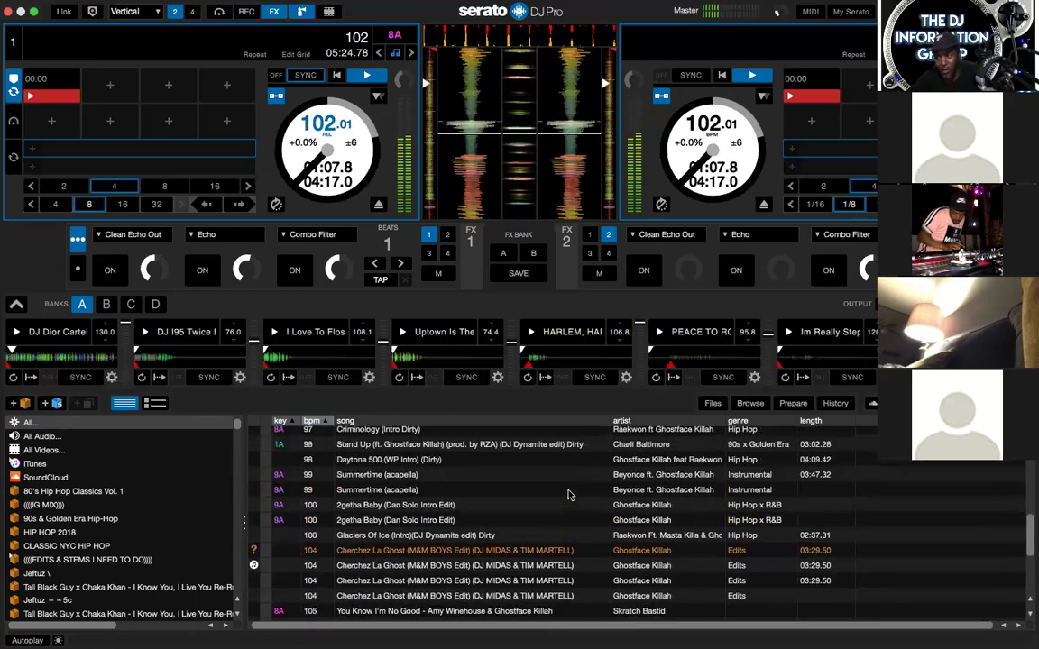
{"action": "scroll", "coordinate": [569, 495], "scroll_direction": "up", "scroll_amount": 3}
{"action": "scroll", "coordinate": [569, 494], "scroll_direction": "up", "scroll_amount": 4}
{"action": "scroll", "coordinate": [569, 494], "scroll_direction": "down", "scroll_amount": 1}
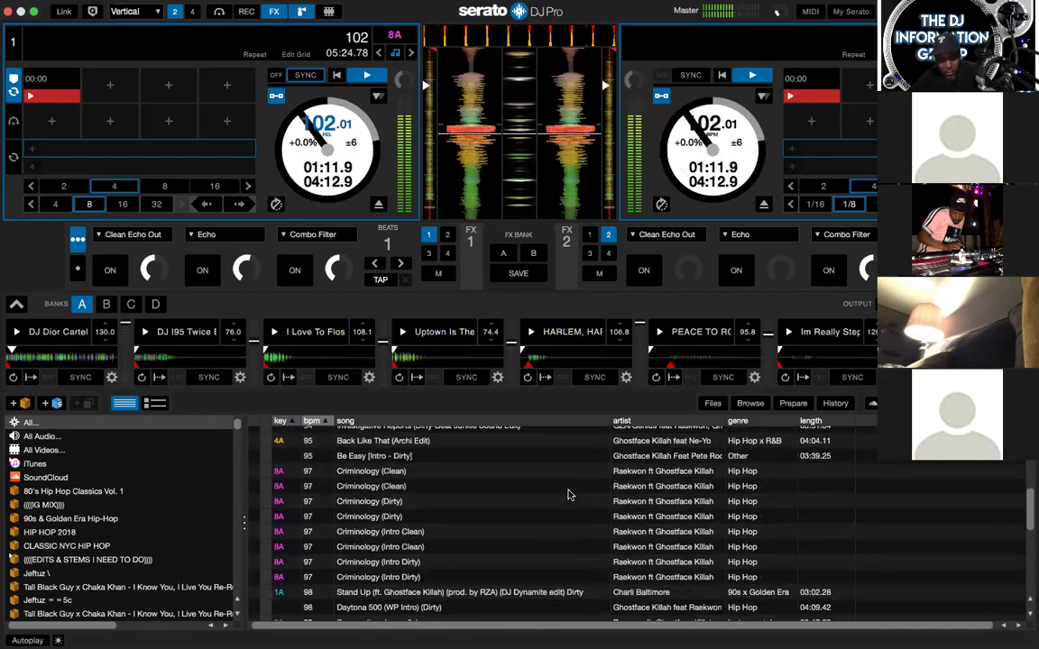
{"action": "scroll", "coordinate": [569, 495], "scroll_direction": "down", "scroll_amount": 6}
{"action": "scroll", "coordinate": [569, 495], "scroll_direction": "down", "scroll_amount": 2}
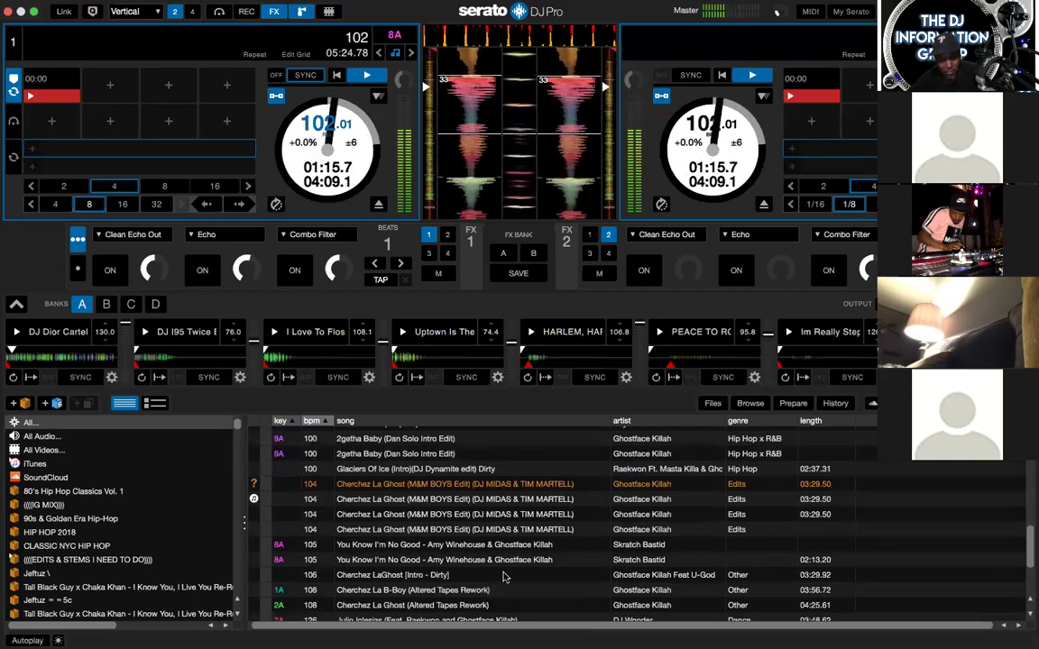
{"action": "scroll", "coordinate": [505, 577], "scroll_direction": "down", "scroll_amount": 5}
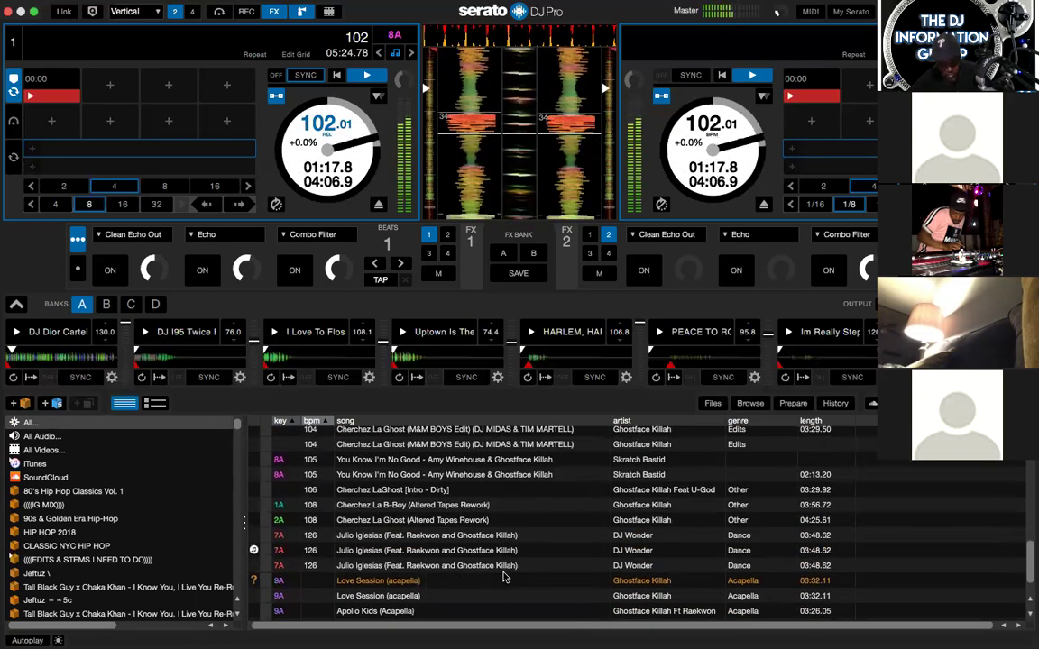
{"action": "scroll", "coordinate": [505, 578], "scroll_direction": "up", "scroll_amount": 4}
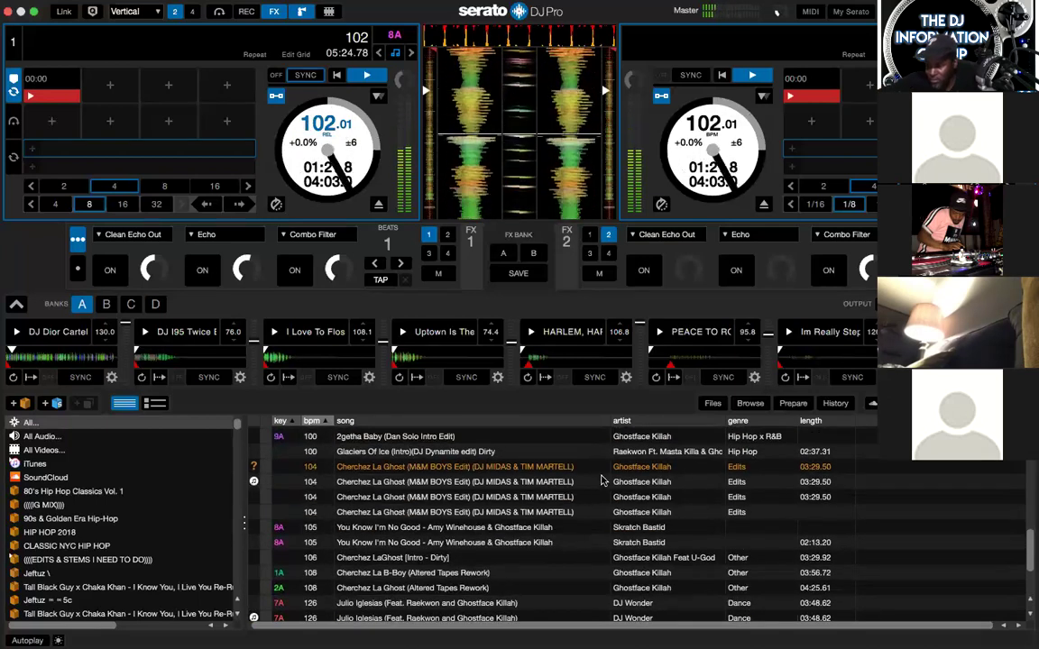
Copy the words Cherchez La Ghost from the title of an M&M BOYS Edit track
{"action": "double_click", "coordinate": [372, 484]}
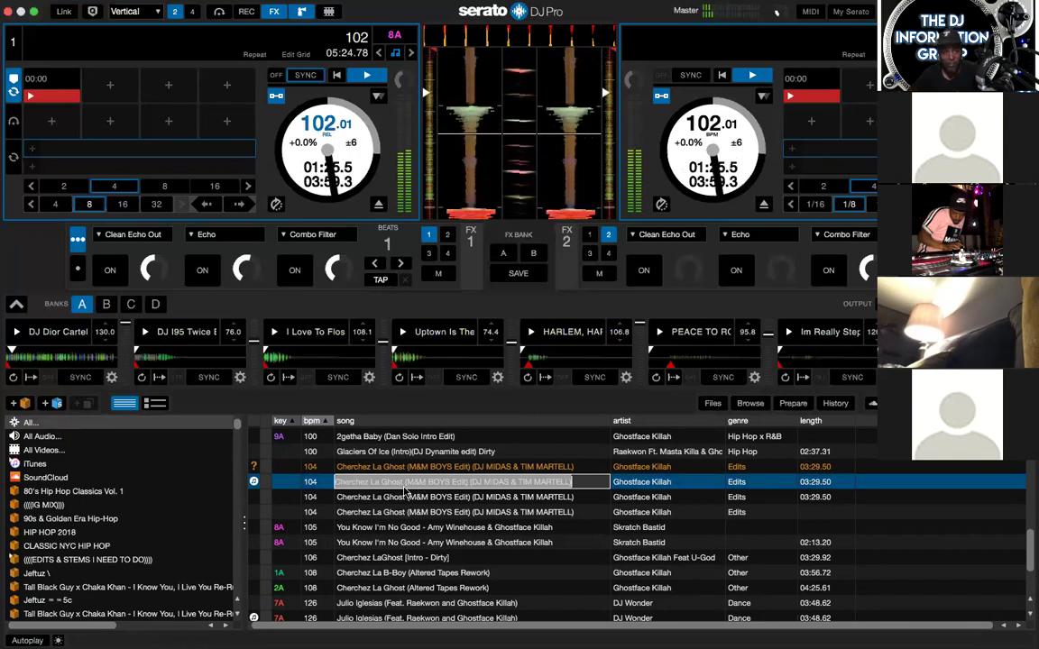
{"action": "left_click_drag", "start_coordinate": [407, 484], "coordinate": [317, 475]}
{"action": "key", "text": "ctrl+c"}
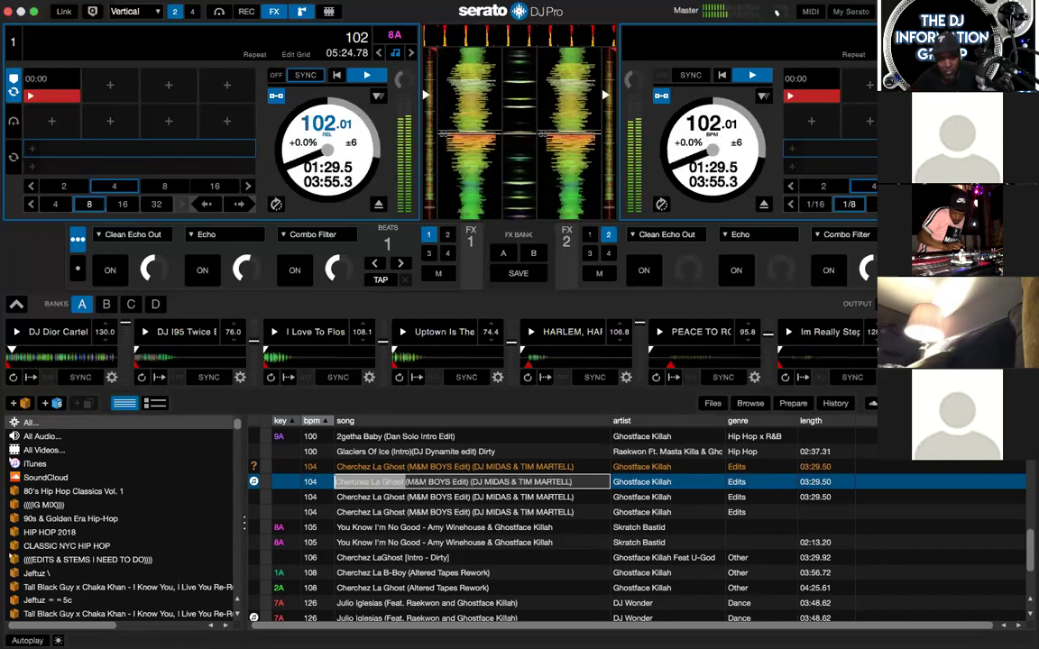
Search the library for the copied title plus ted and select CHERCHEZ LA GHOST (TED SMOOTH)
{"action": "left_click", "coordinate": [777, 13]}
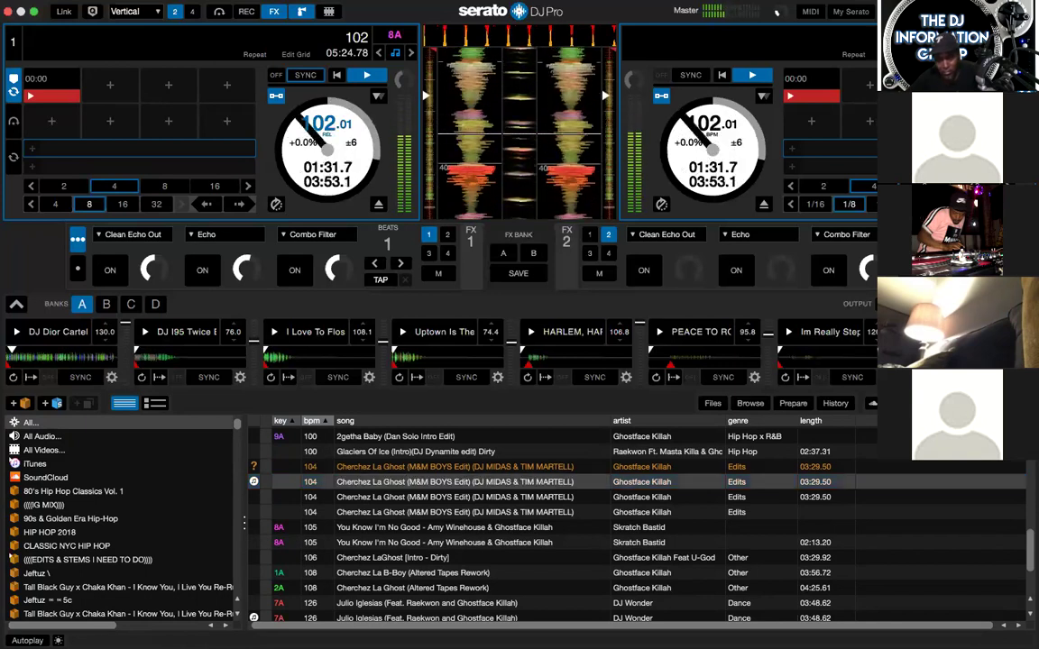
{"action": "key", "text": "ctrl+f"}
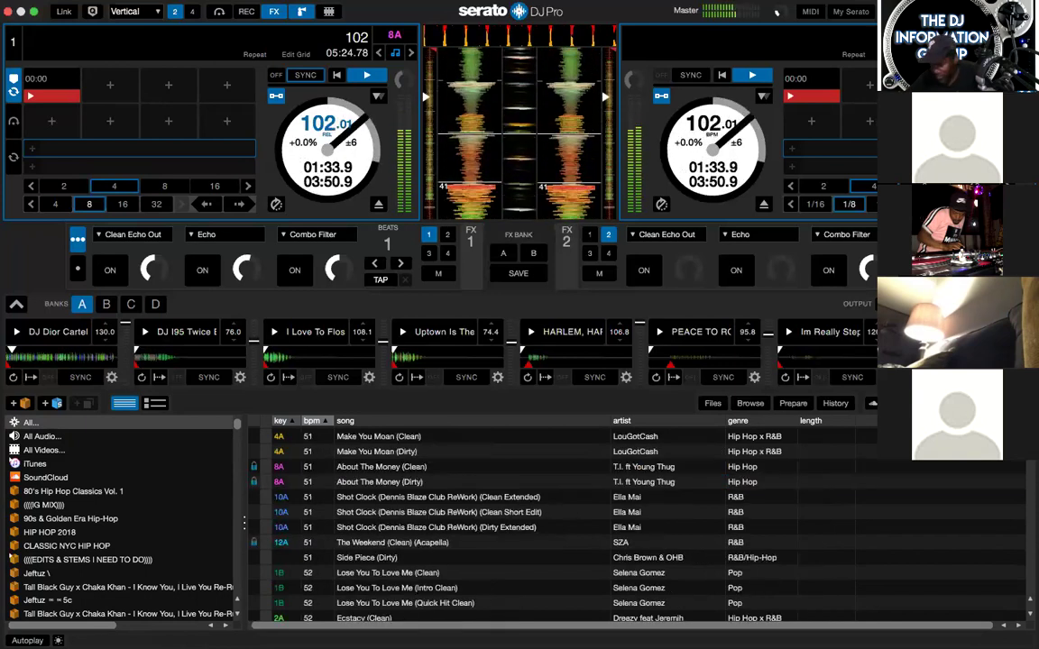
{"action": "key", "text": "ctrl+v"}
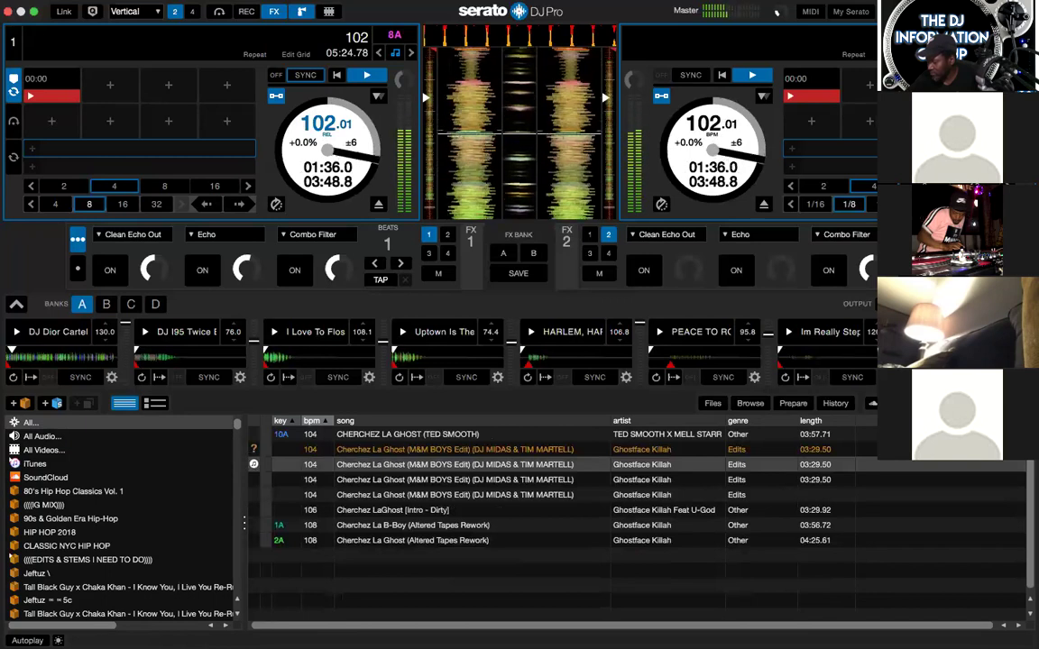
{"action": "type", "text": "ted"}
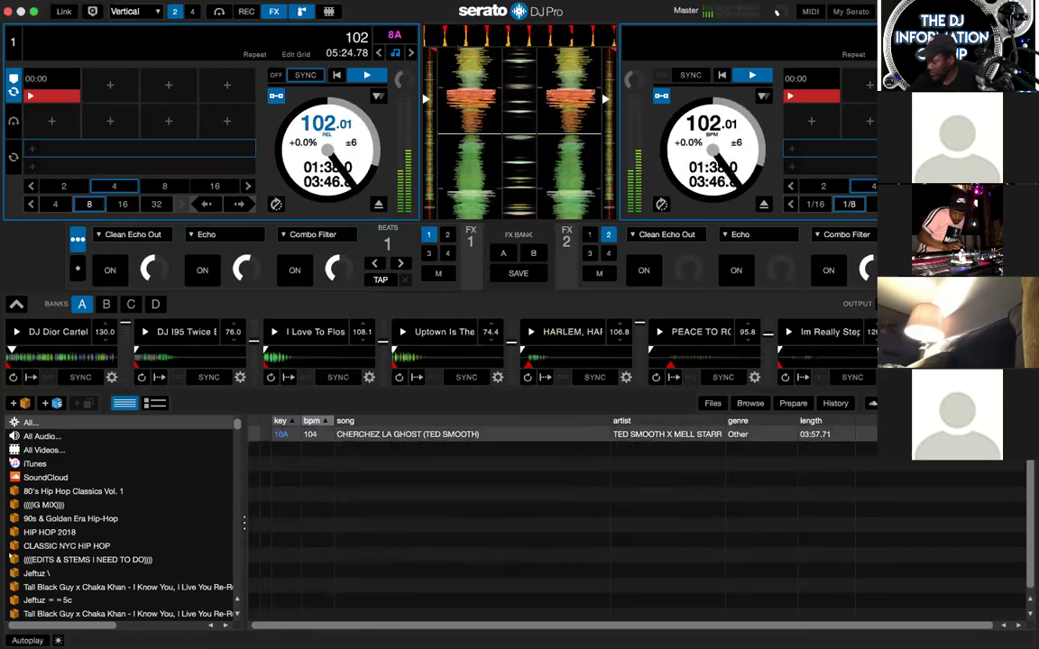
{"action": "left_click", "coordinate": [487, 435]}
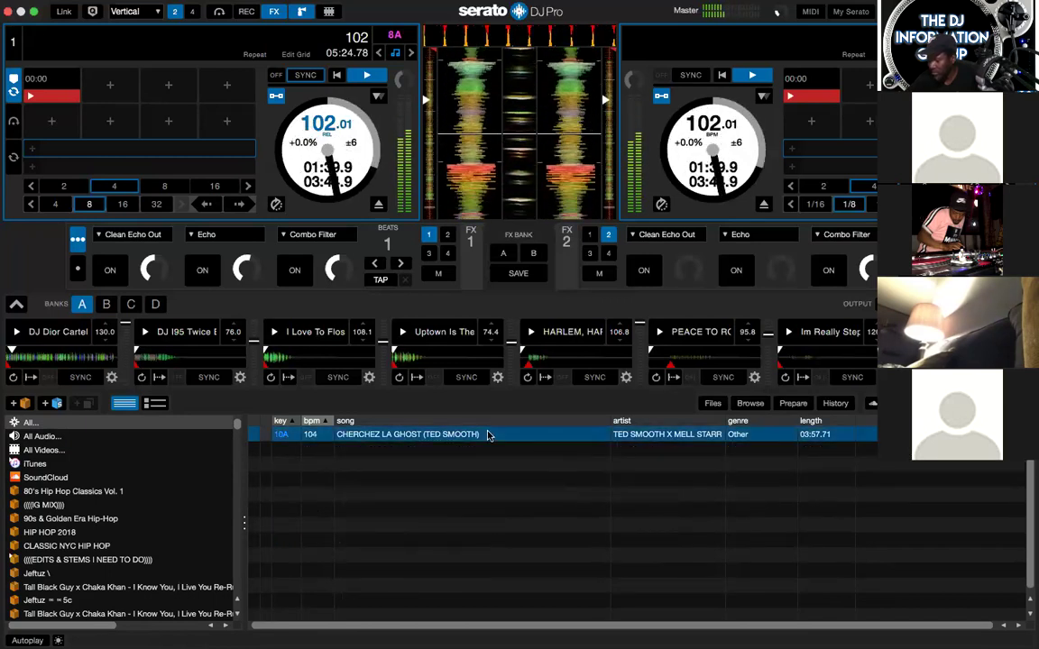
Load CHERCHEZ LA GHOST (TED SMOOTH) onto deck 2 and run its saved loop at 00:14.2, releasing it to continue the track
{"action": "key", "text": "shift+Right"}
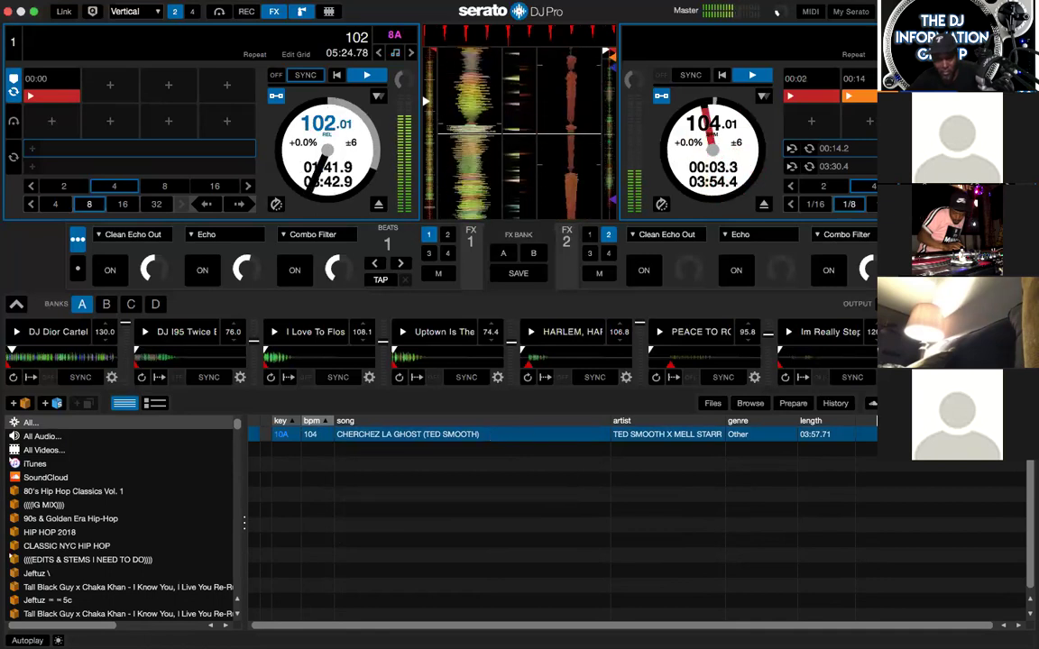
{"action": "left_click", "coordinate": [811, 150]}
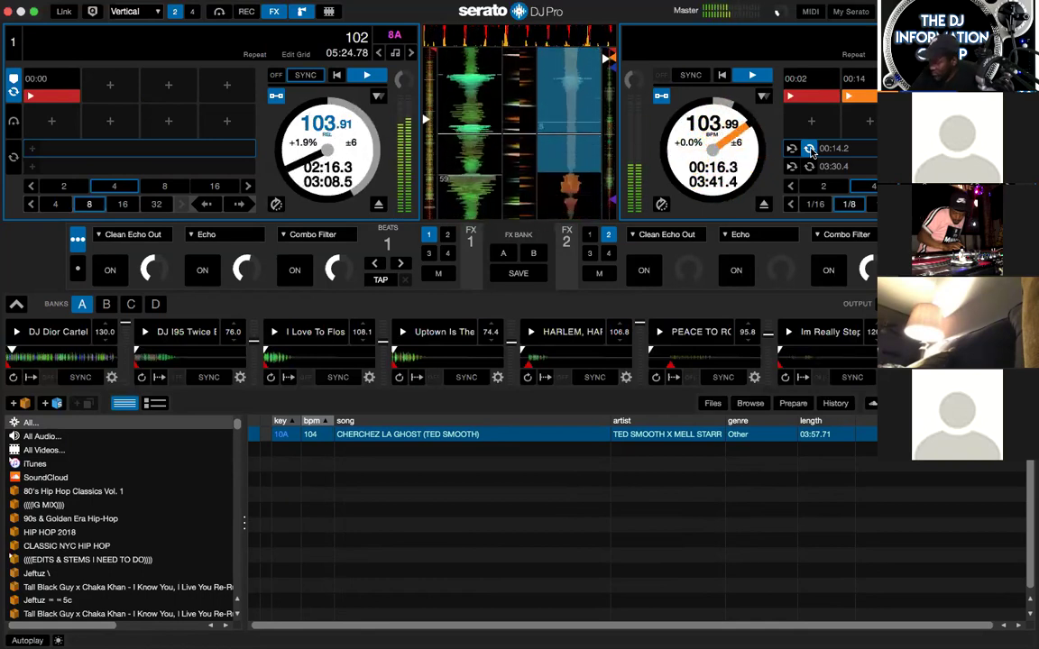
{"action": "left_click", "coordinate": [810, 150]}
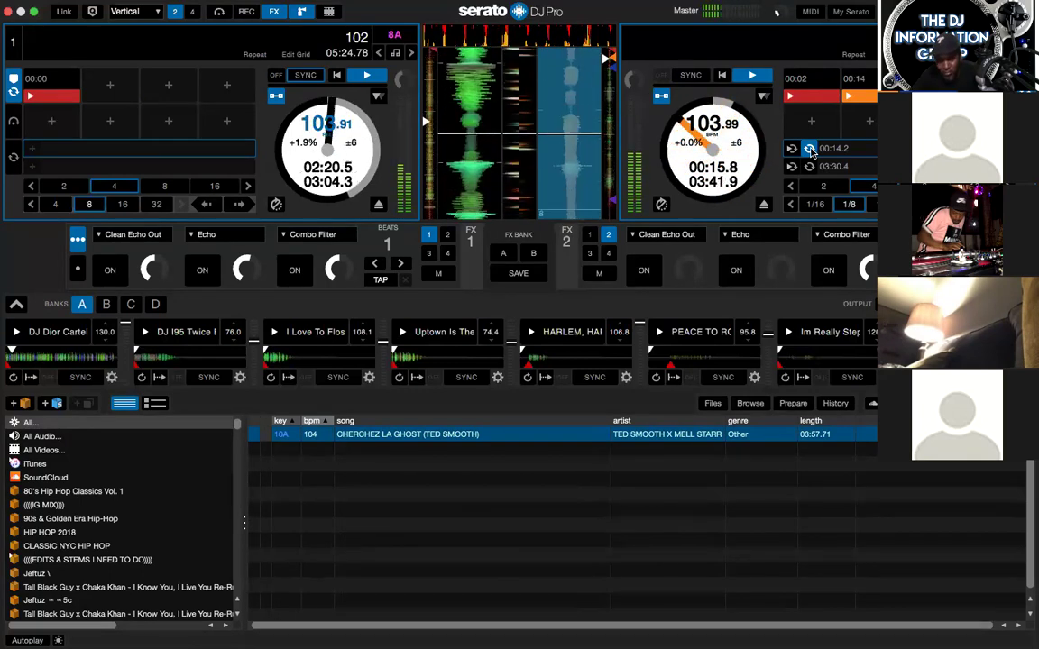
{"action": "left_click", "coordinate": [810, 150]}
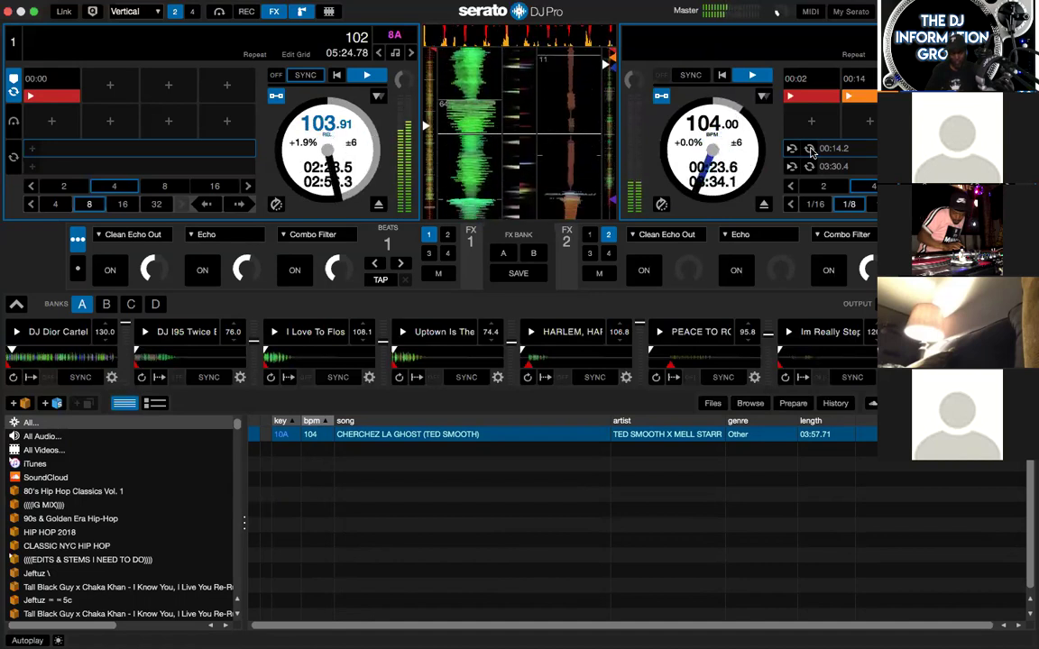
Open beatgrid editing on deck 2 and load CHERCHEZ LA GHOST (TED SMOOTH) onto deck 1 as well
{"action": "key", "text": "ctrl+alt+g"}
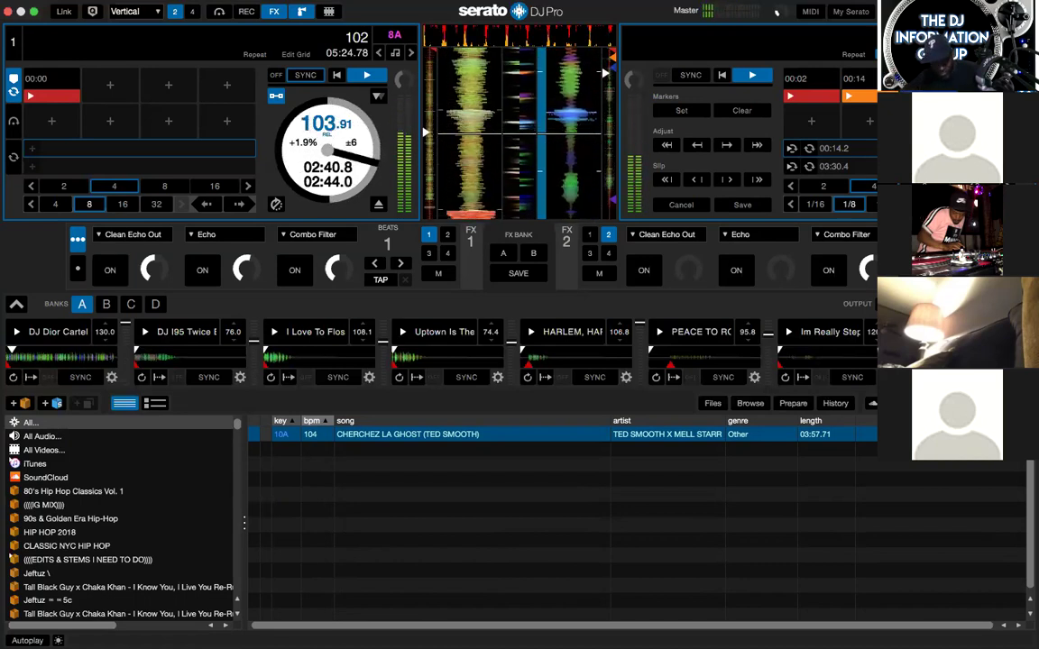
{"action": "key", "text": "shift+Left"}
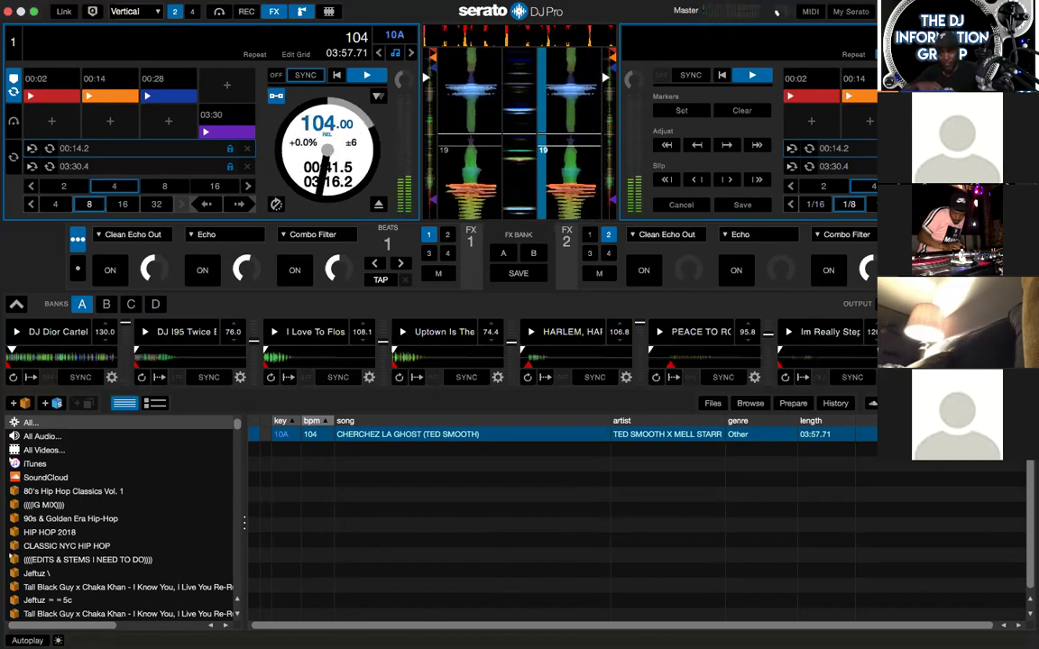
Find the CLASSIC HIP HOP REMIXES crate in the crate list and show its tracks
{"action": "scroll", "coordinate": [110, 598], "scroll_direction": "down", "scroll_amount": 20}
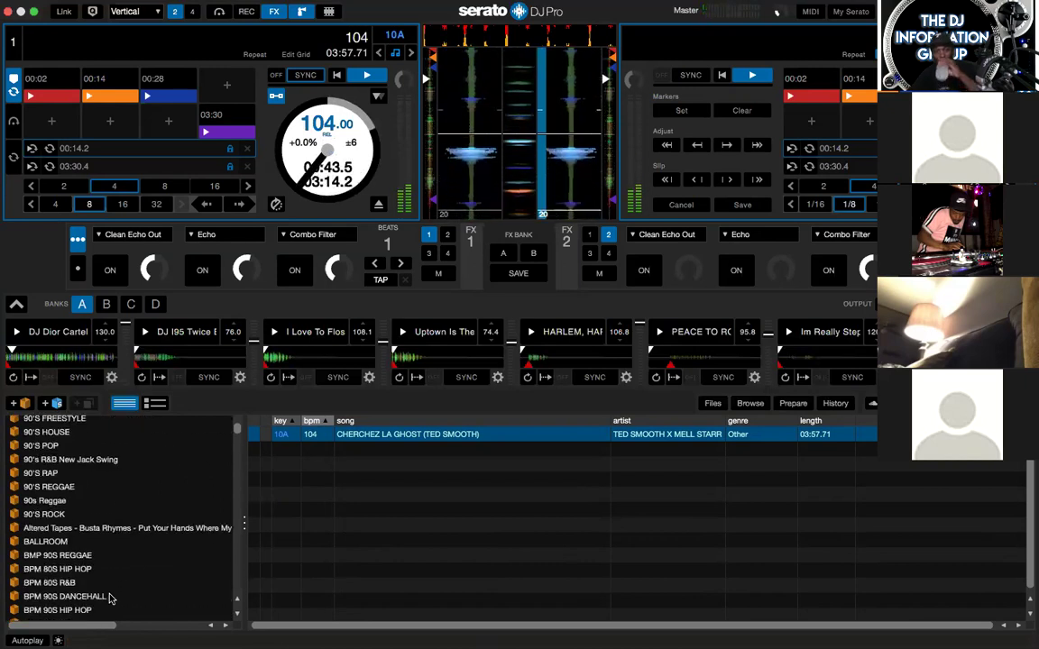
{"action": "scroll", "coordinate": [110, 598], "scroll_direction": "down", "scroll_amount": 20}
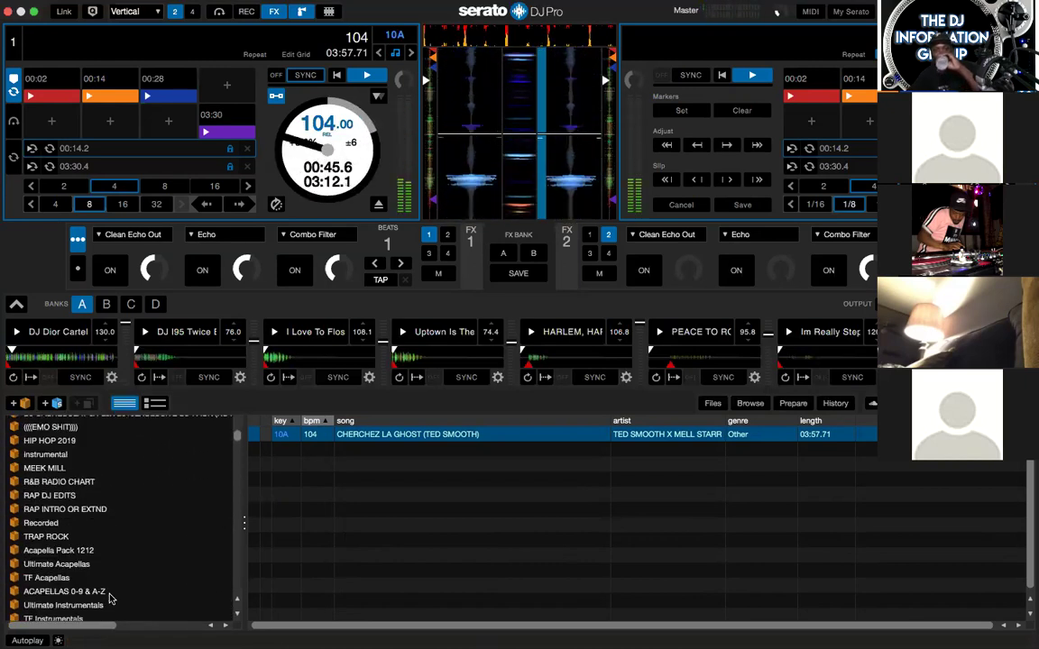
{"action": "scroll", "coordinate": [110, 598], "scroll_direction": "down", "scroll_amount": 20}
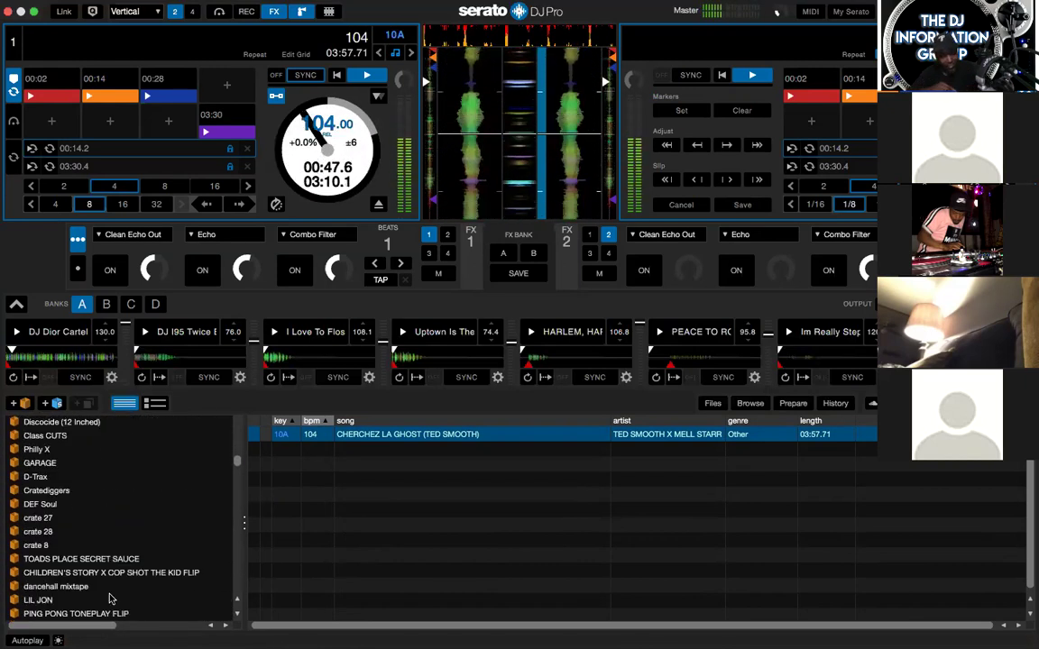
{"action": "scroll", "coordinate": [110, 598], "scroll_direction": "up", "scroll_amount": 20}
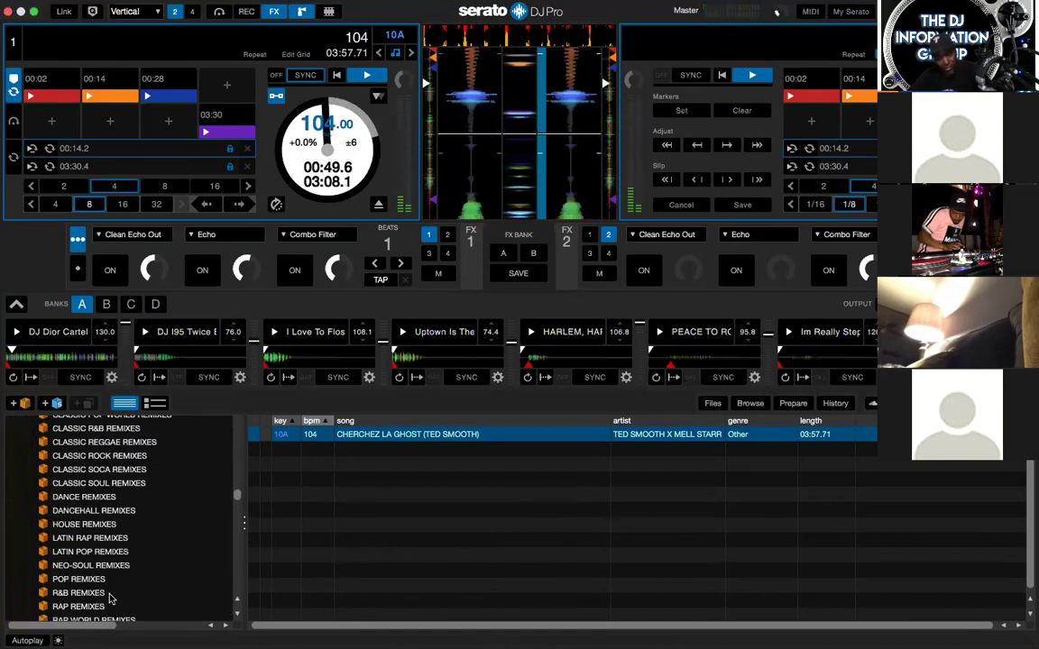
{"action": "scroll", "coordinate": [110, 598], "scroll_direction": "down", "scroll_amount": 10}
{"action": "scroll", "coordinate": [110, 598], "scroll_direction": "up", "scroll_amount": 10}
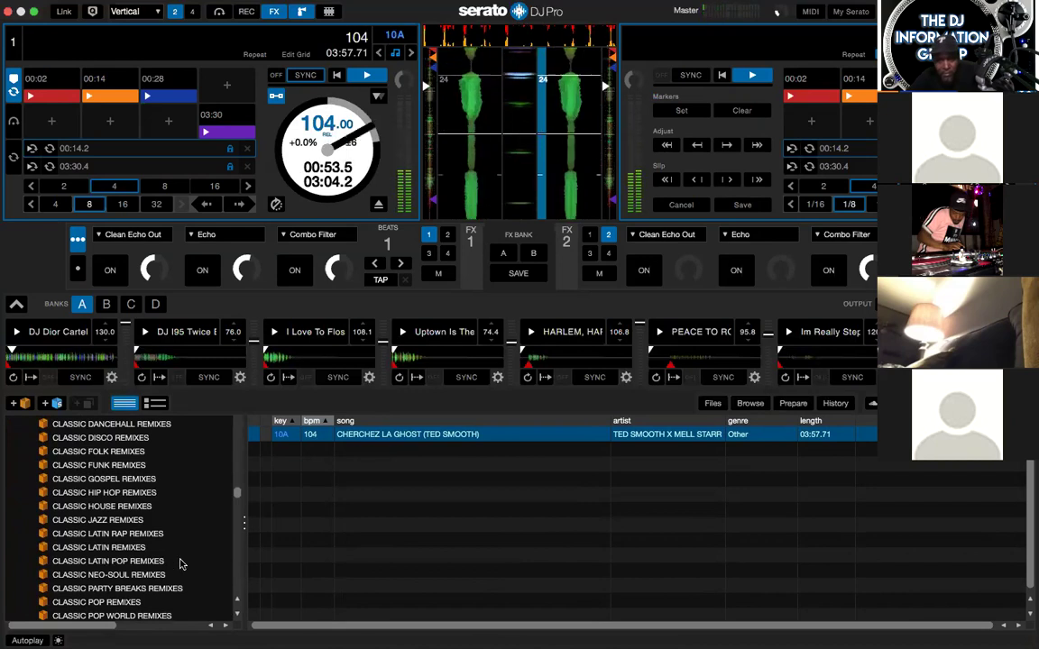
{"action": "scroll", "coordinate": [149, 519], "scroll_direction": "right", "scroll_amount": 2}
{"action": "scroll", "coordinate": [140, 515], "scroll_direction": "up", "scroll_amount": 1}
{"action": "left_click", "coordinate": [126, 502]}
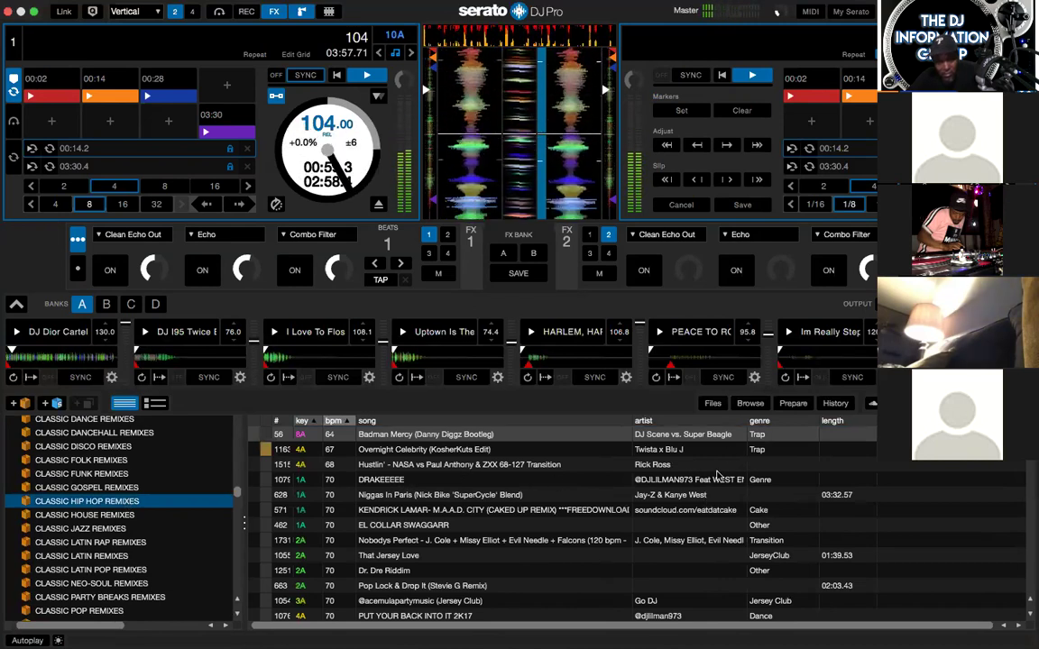
Find U.N.I.T.Y. (Queen L) among the crate's 108 BPM tracks and load it onto deck 2, closing the beatgrid editing there
{"action": "scroll", "coordinate": [555, 539], "scroll_direction": "down", "scroll_amount": 15}
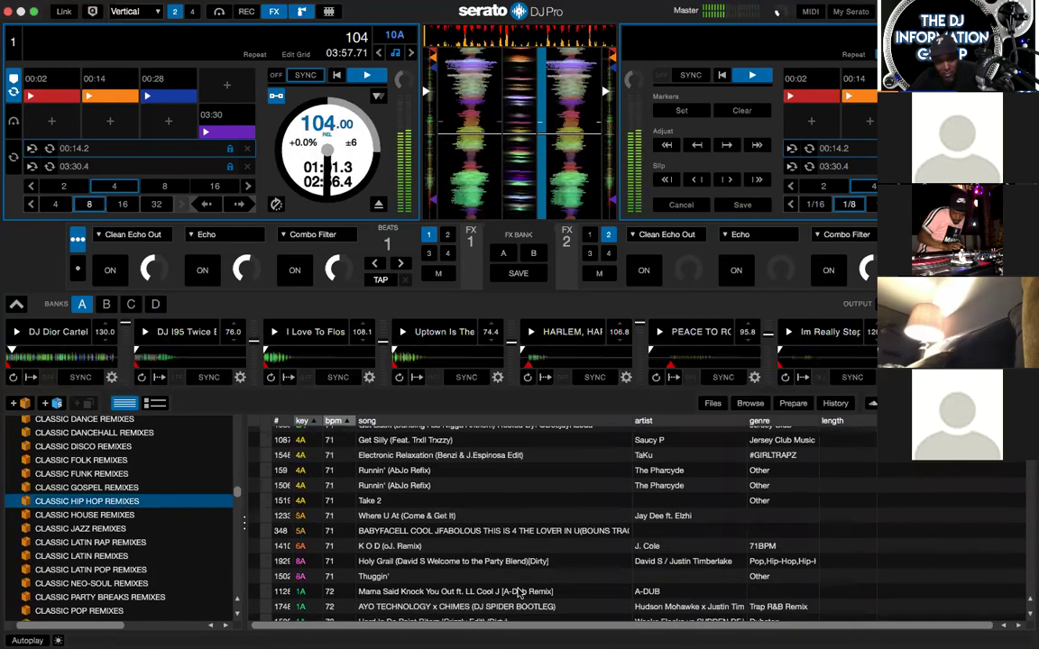
{"action": "scroll", "coordinate": [519, 593], "scroll_direction": "down", "scroll_amount": 1}
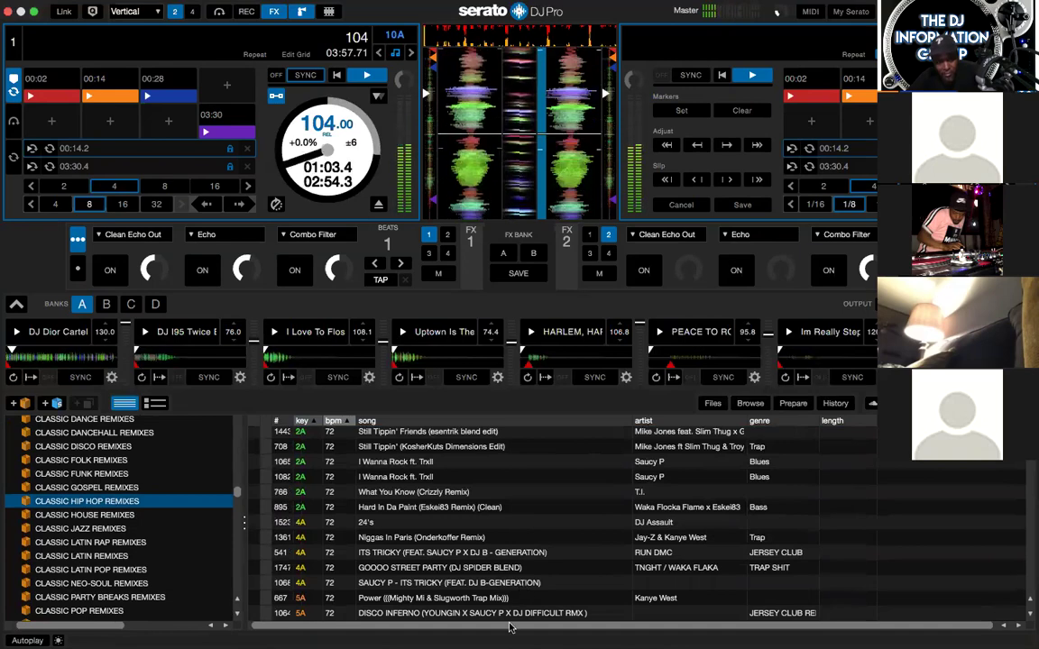
{"action": "scroll", "coordinate": [493, 622], "scroll_direction": "down", "scroll_amount": 15}
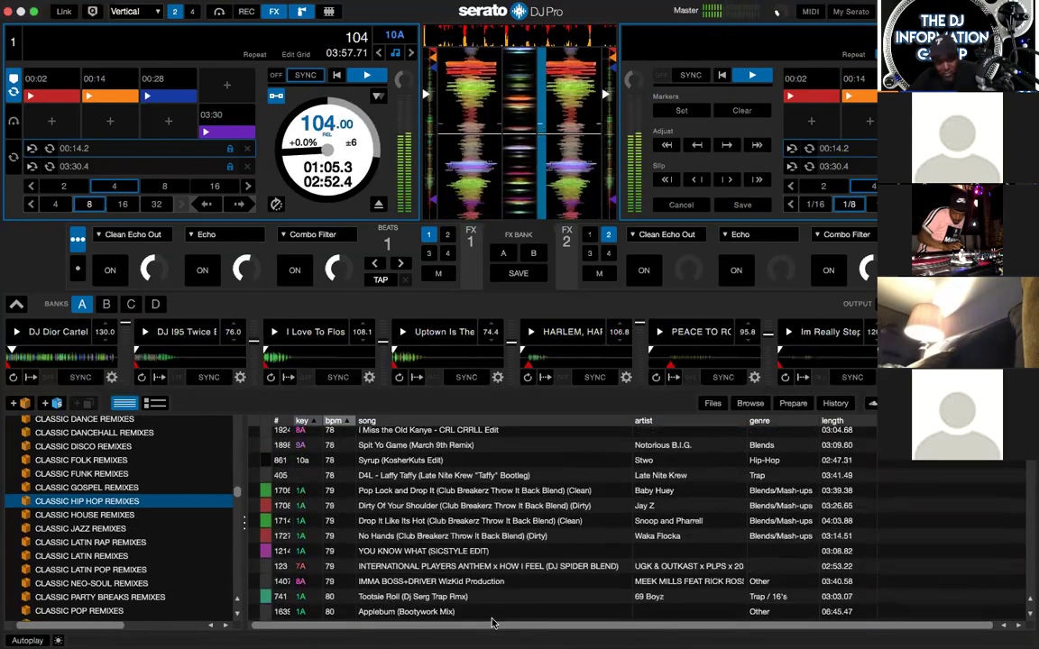
{"action": "scroll", "coordinate": [492, 622], "scroll_direction": "down", "scroll_amount": 20}
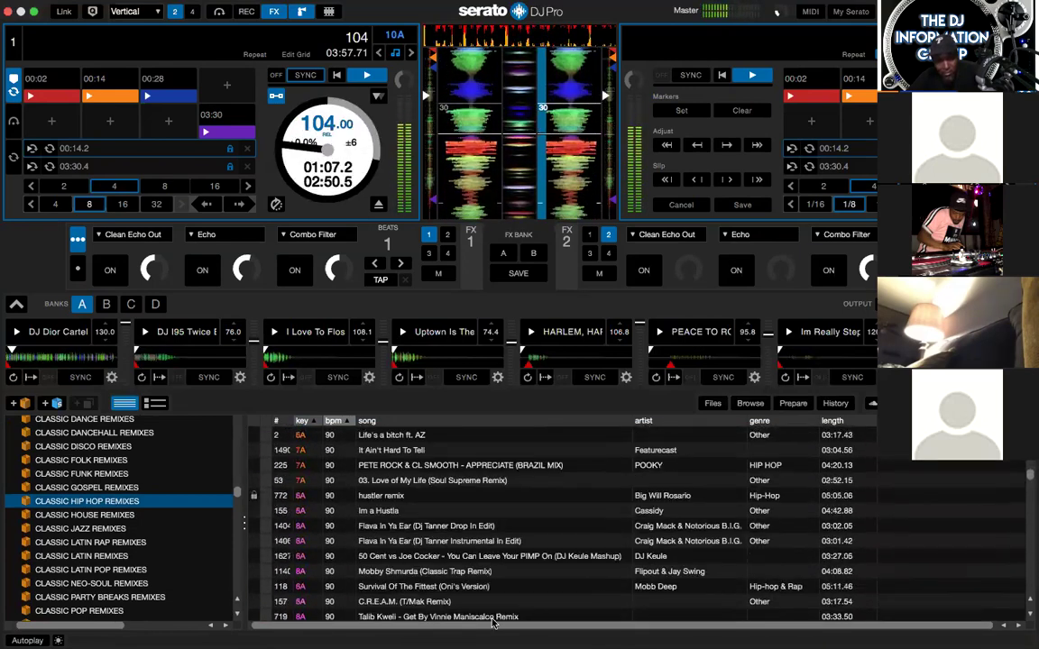
{"action": "scroll", "coordinate": [492, 622], "scroll_direction": "down", "scroll_amount": 20}
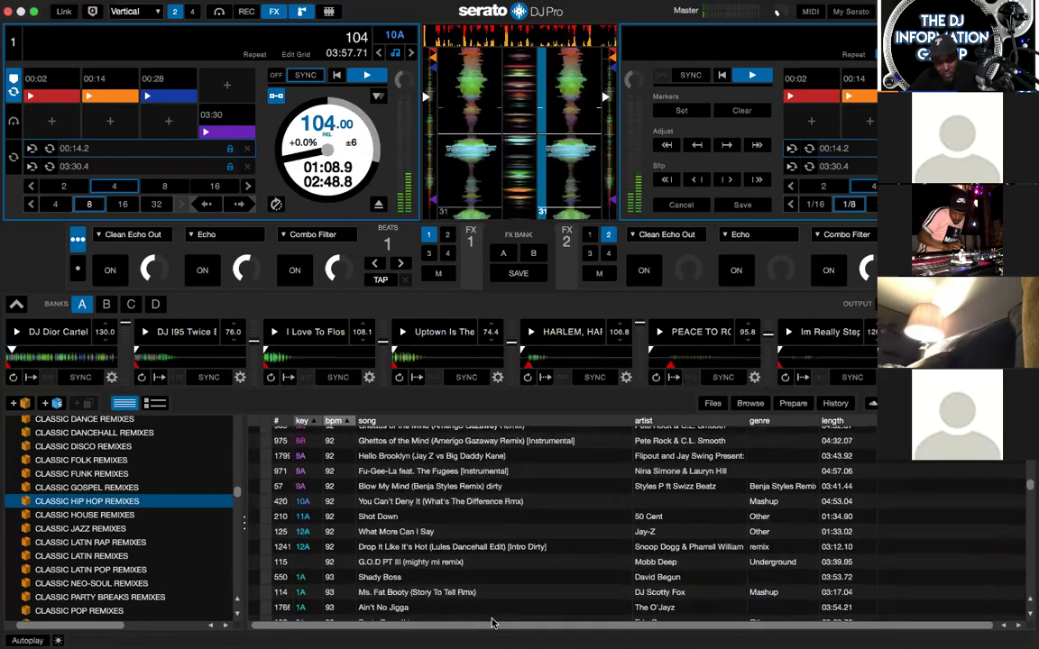
{"action": "scroll", "coordinate": [492, 622], "scroll_direction": "down", "scroll_amount": 15}
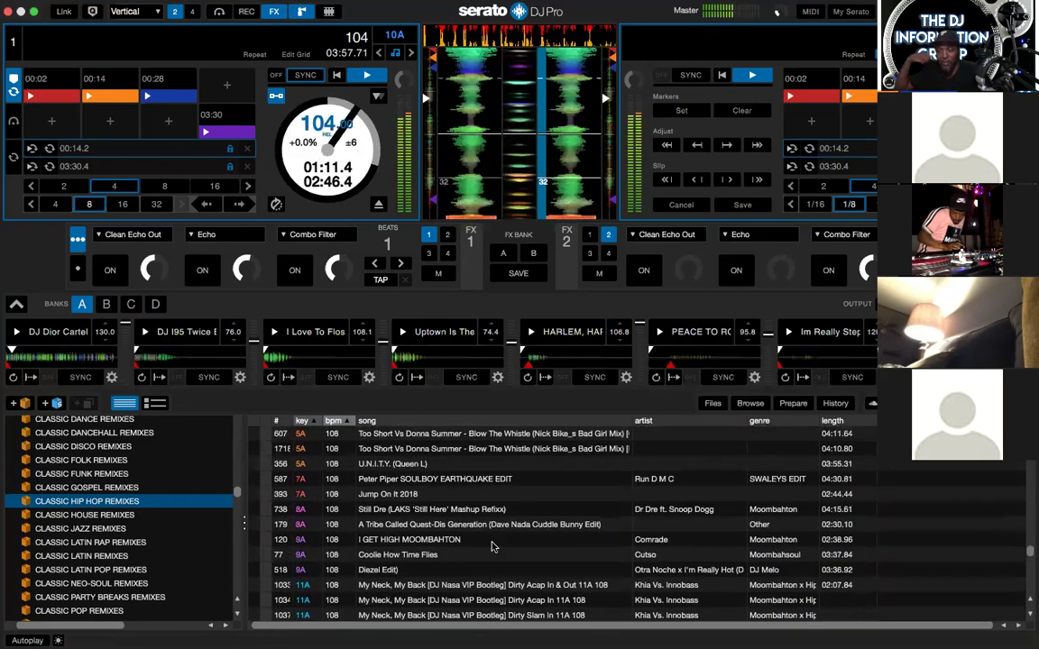
{"action": "left_click", "coordinate": [493, 616]}
{"action": "left_click", "coordinate": [419, 463]}
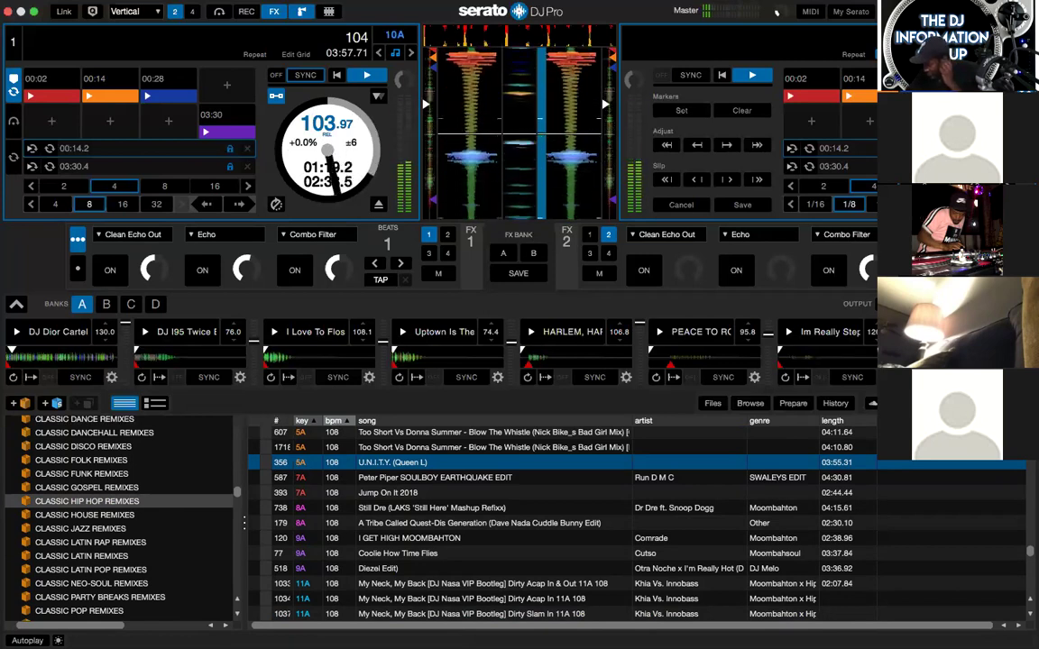
{"action": "key", "text": "shift+Right"}
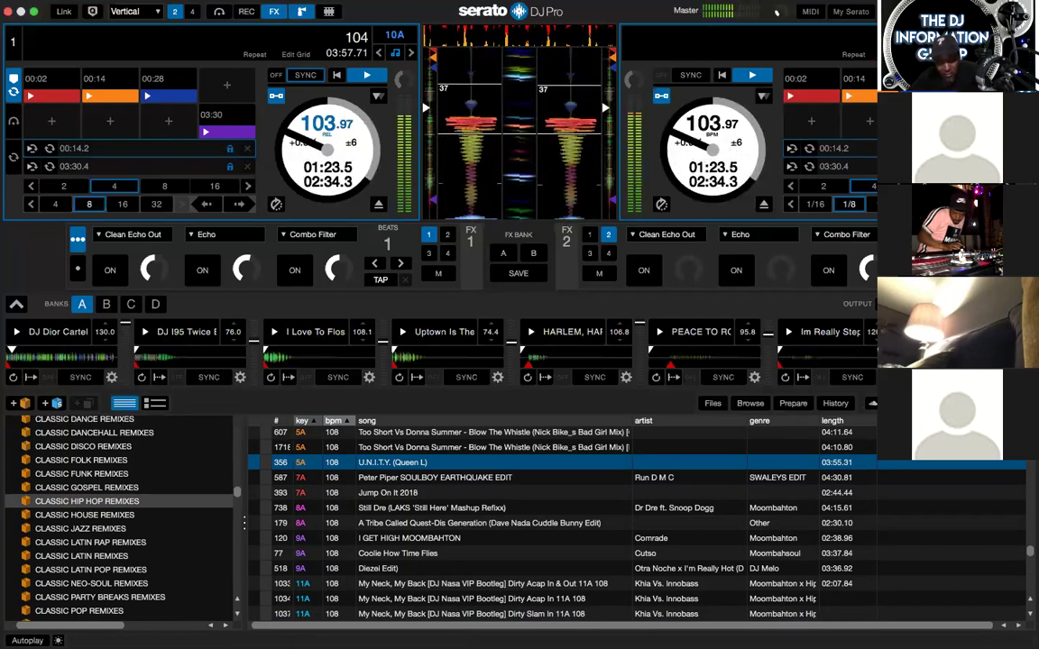
{"action": "key", "text": "shift+Right"}
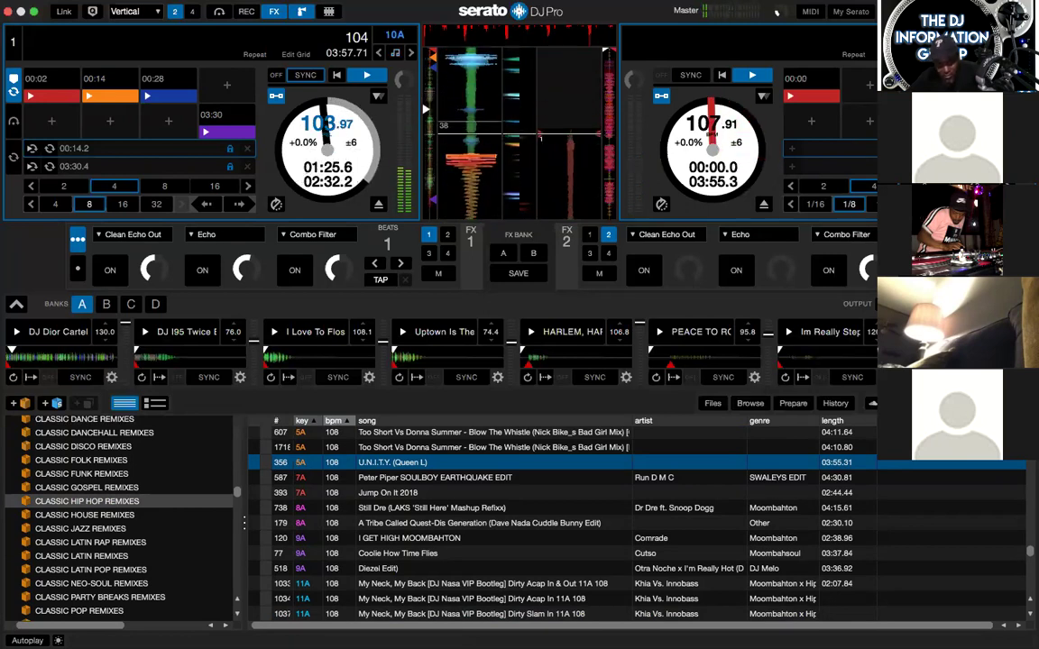
Replace the track on deck 2 with U.N.I.T.Y. (J-Mac Edit) from the same 108 BPM group
{"action": "key", "text": "Up"}
{"action": "key", "text": "Up"}
{"action": "key", "text": "Up"}
{"action": "key", "text": "Up"}
{"action": "key", "text": "Up"}
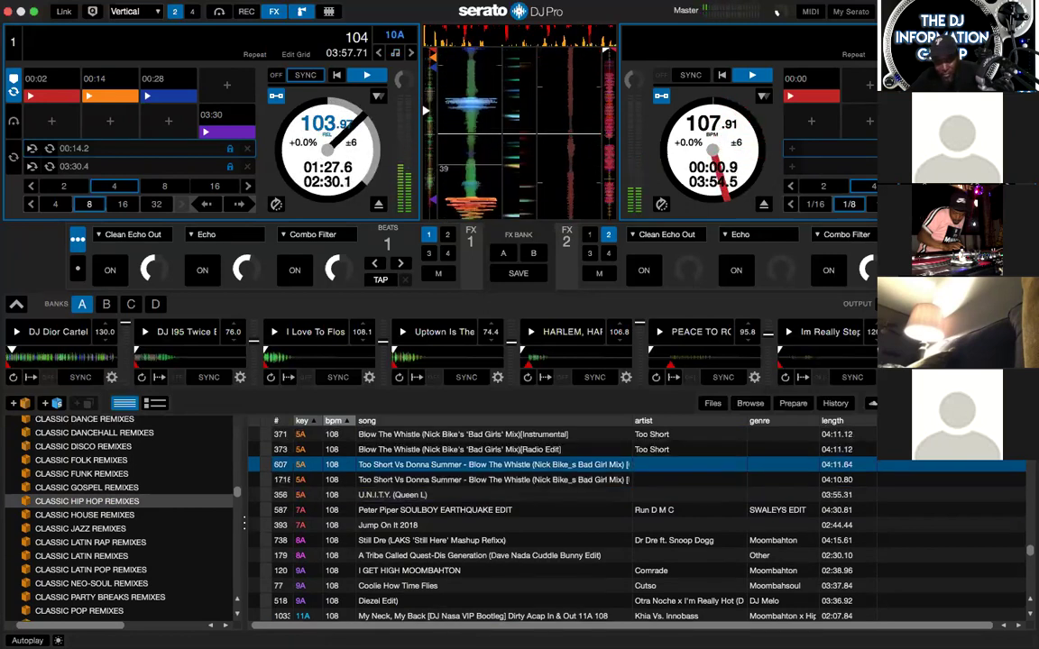
{"action": "key", "text": "Up"}
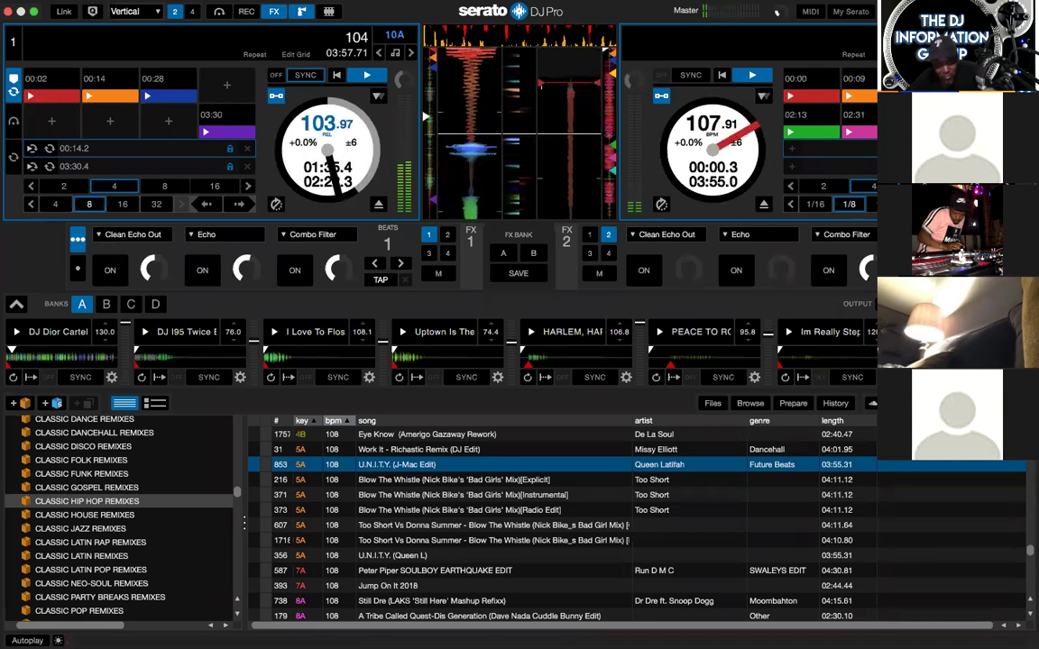
Try out Eye Know (Amerigo Gazaway Rework) by De La Soul on deck 2
{"action": "key", "text": "Up"}
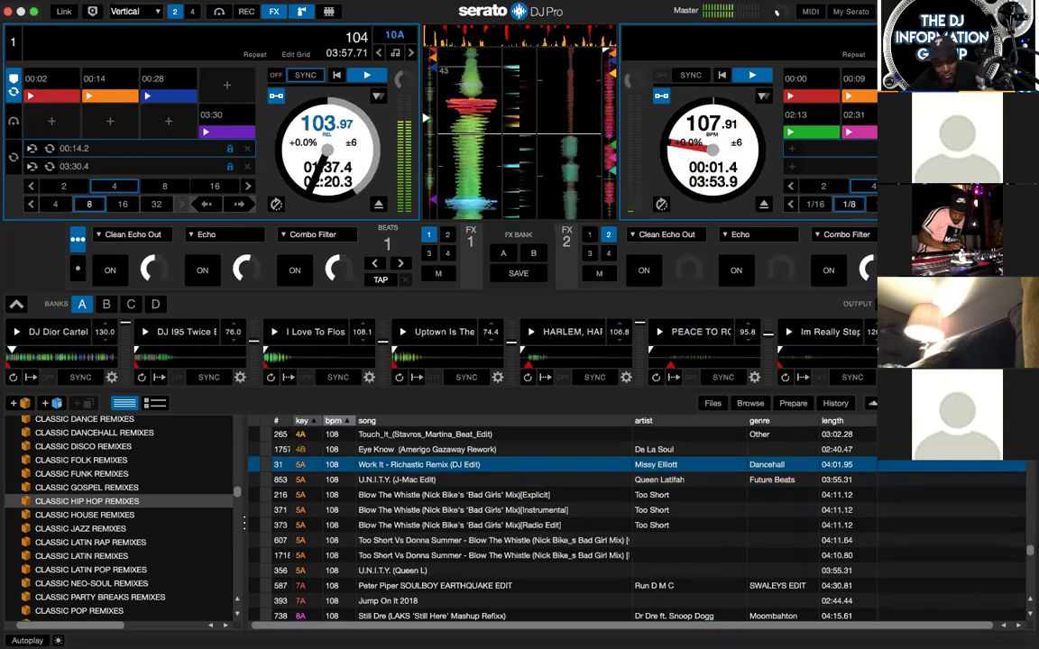
{"action": "key", "text": "Up"}
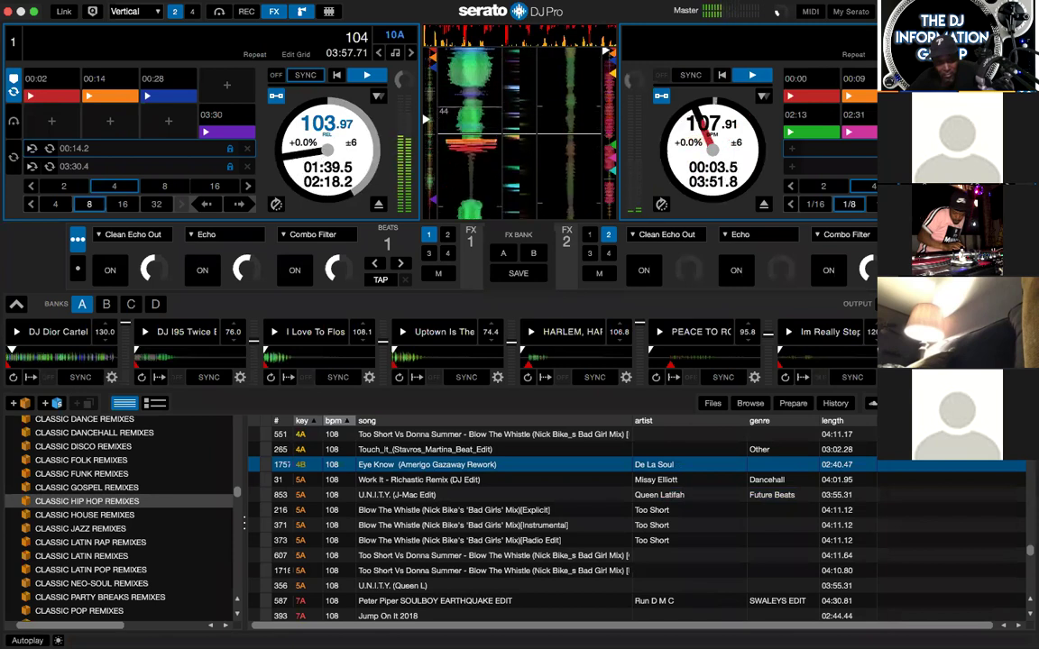
{"action": "key", "text": "shift+Right"}
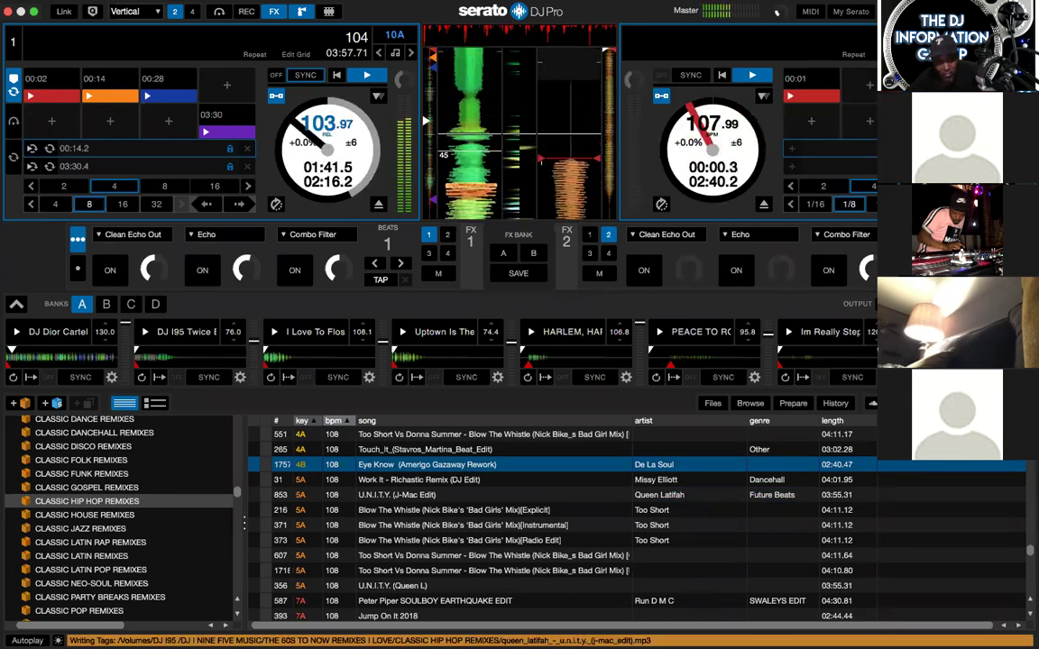
Browse the neighbouring 108 BPM tracks, return to U.N.I.T.Y. (J-Mac Edit) and load it onto deck 2 again
{"action": "key", "text": "Up"}
{"action": "key", "text": "Up"}
{"action": "key", "text": "Up"}
{"action": "key", "text": "Up"}
{"action": "key", "text": "Up"}
{"action": "key", "text": "Up"}
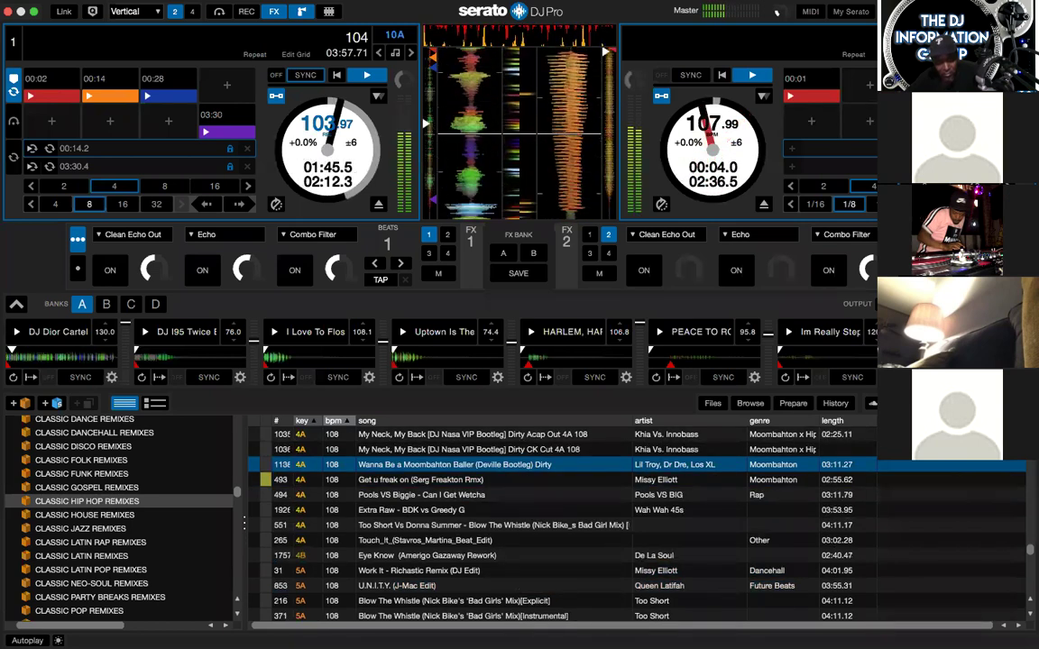
{"action": "key", "text": "Down"}
{"action": "key", "text": "Down"}
{"action": "key", "text": "Down"}
{"action": "key", "text": "Down"}
{"action": "key", "text": "Down"}
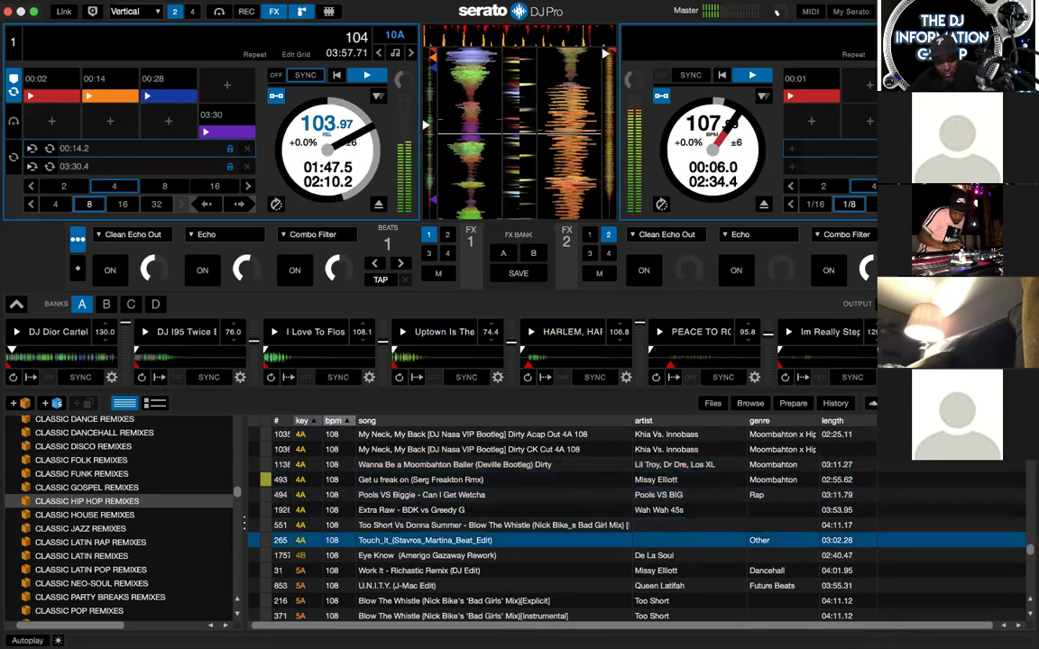
{"action": "key", "text": "Down"}
{"action": "key", "text": "Down"}
{"action": "key", "text": "Down"}
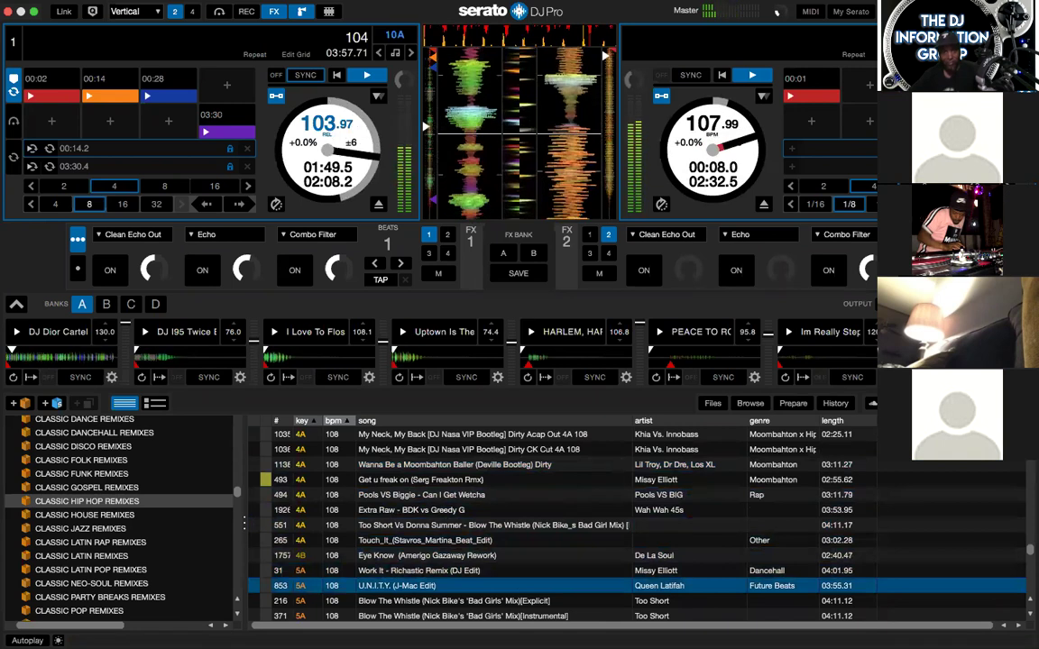
{"action": "key", "text": "shift+Right"}
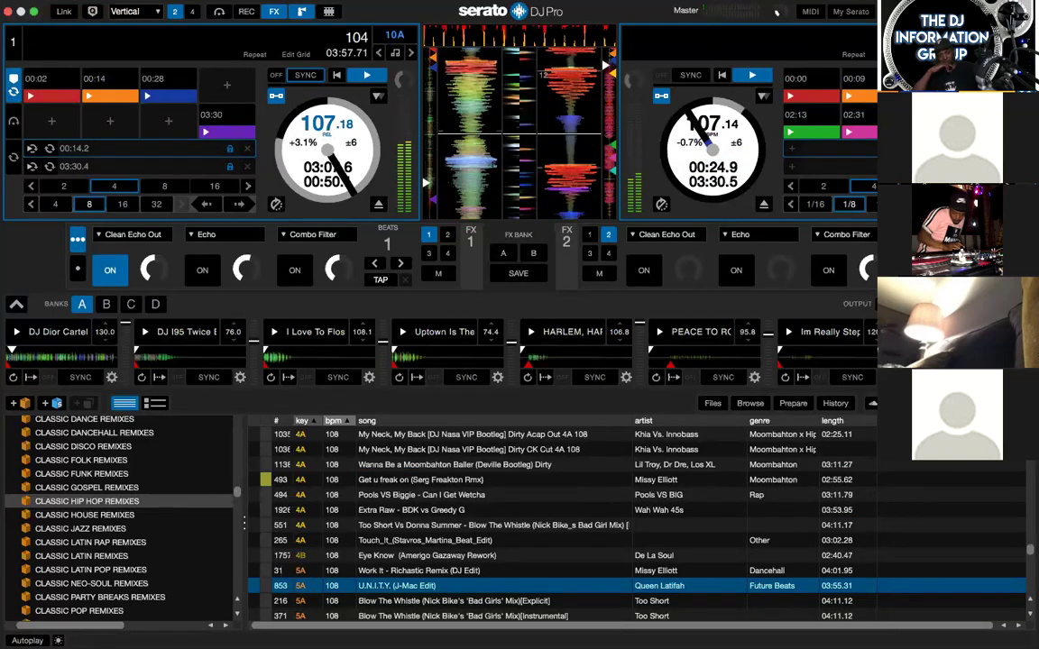
Load U.N.I.T.Y. (J-Mac Edit) onto deck 1 too and switch off FX 1's Clean Echo Out effect
{"action": "key", "text": "shift+Left"}
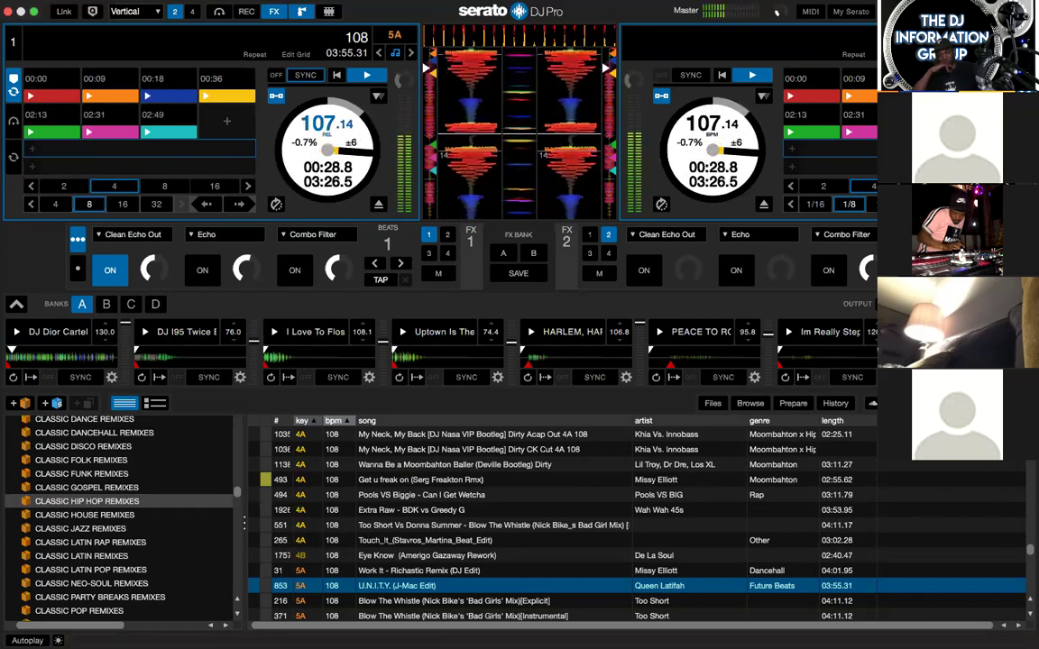
{"action": "left_click", "coordinate": [117, 262]}
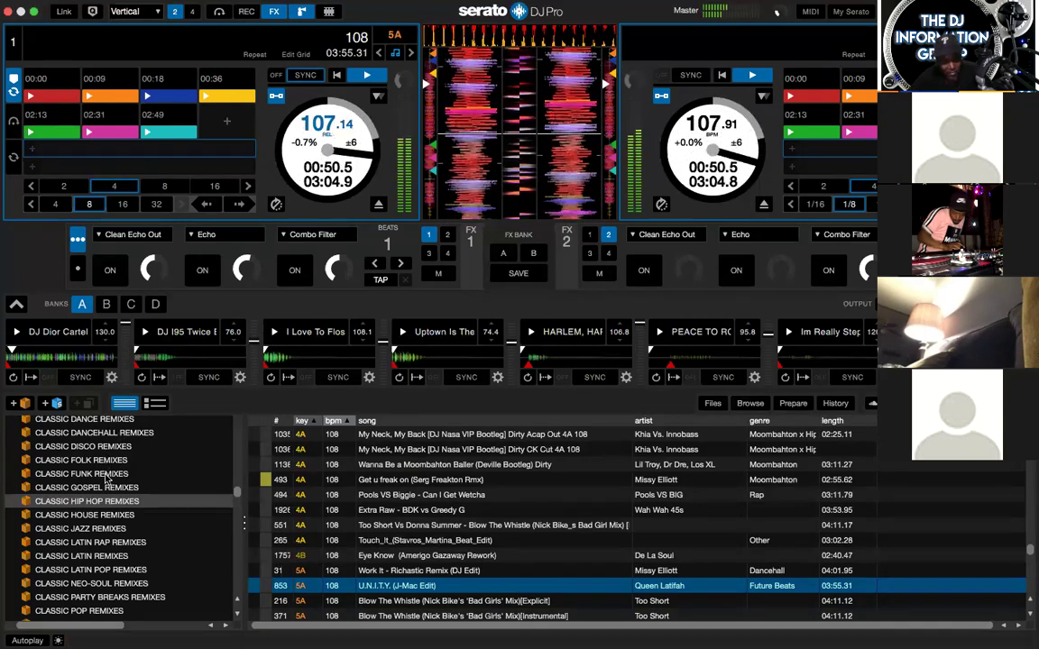
Look through the 60s-to-now edits and remixes crates and open the CLASSIC SOUL REMIXES crate
{"action": "scroll", "coordinate": [106, 480], "scroll_direction": "up", "scroll_amount": 10}
{"action": "left_click", "coordinate": [105, 484]}
{"action": "scroll", "coordinate": [105, 480], "scroll_direction": "up", "scroll_amount": 2}
{"action": "scroll", "coordinate": [105, 480], "scroll_direction": "down", "scroll_amount": 15}
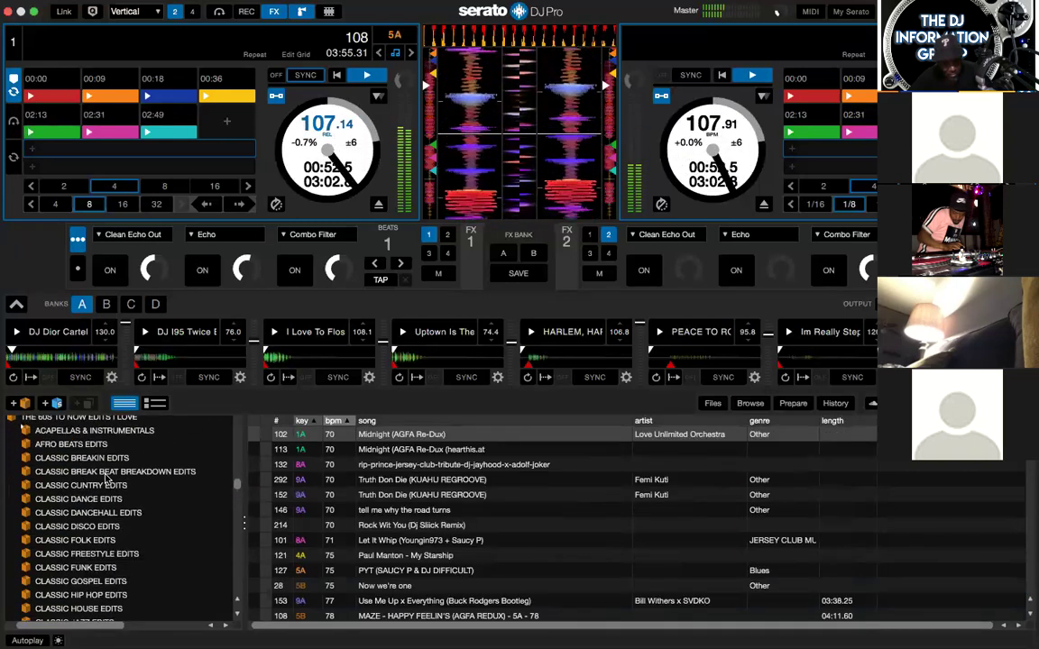
{"action": "scroll", "coordinate": [106, 480], "scroll_direction": "up", "scroll_amount": 15}
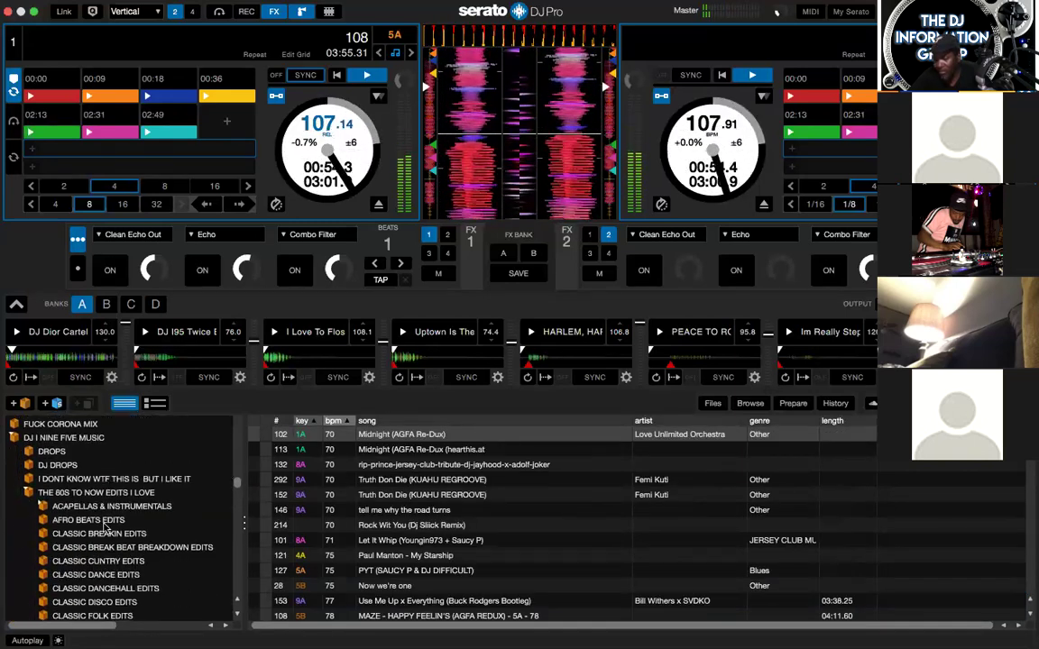
{"action": "scroll", "coordinate": [121, 551], "scroll_direction": "down", "scroll_amount": 15}
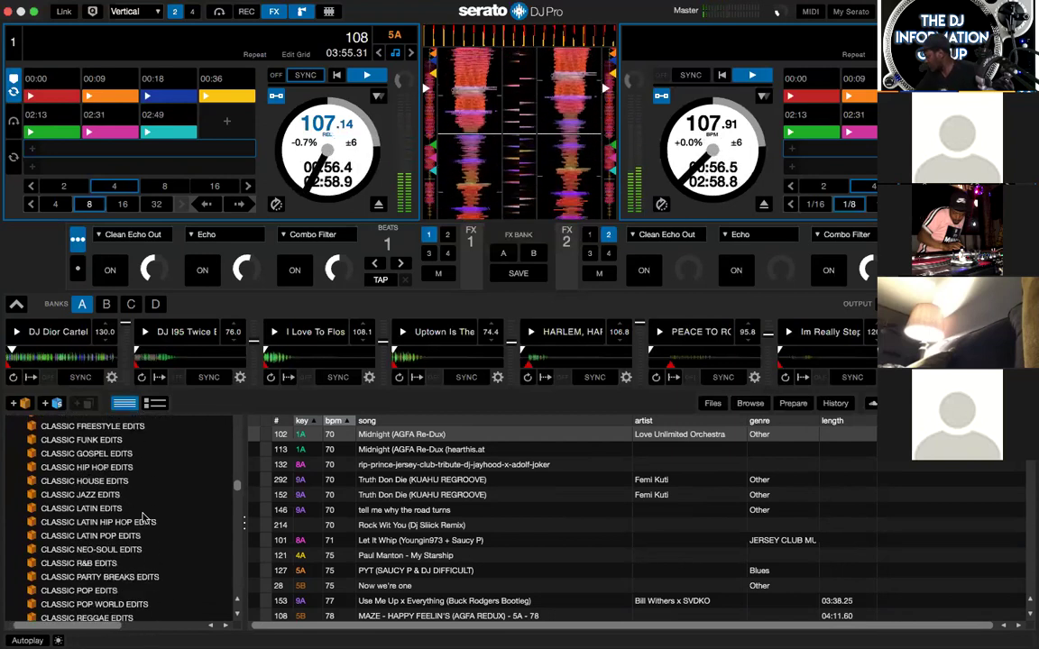
{"action": "scroll", "coordinate": [135, 521], "scroll_direction": "down", "scroll_amount": 3}
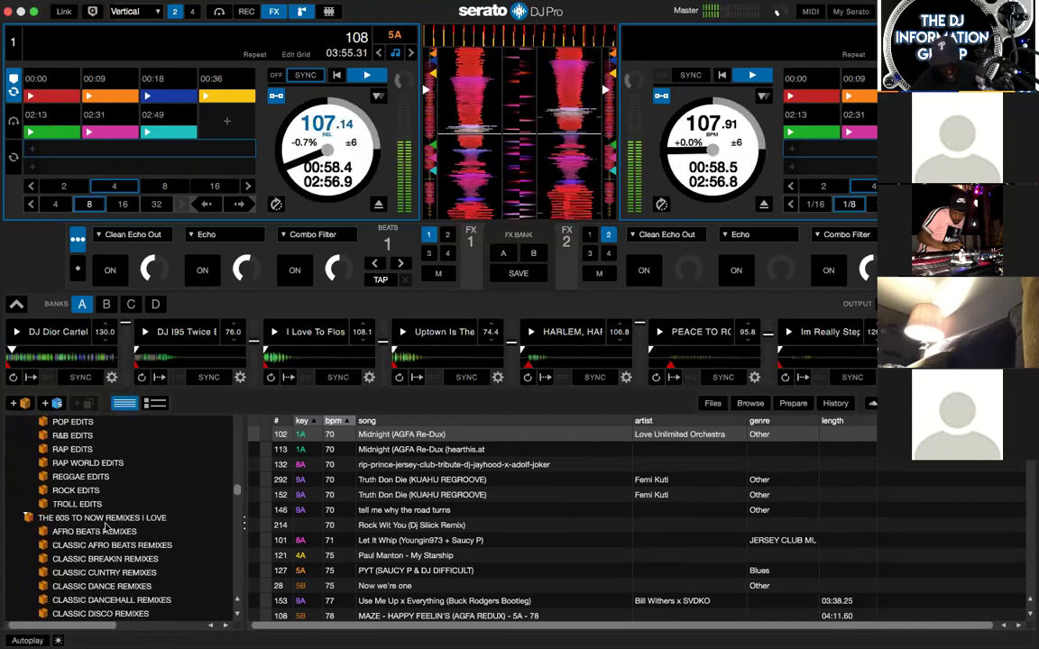
{"action": "scroll", "coordinate": [107, 532], "scroll_direction": "down", "scroll_amount": 8}
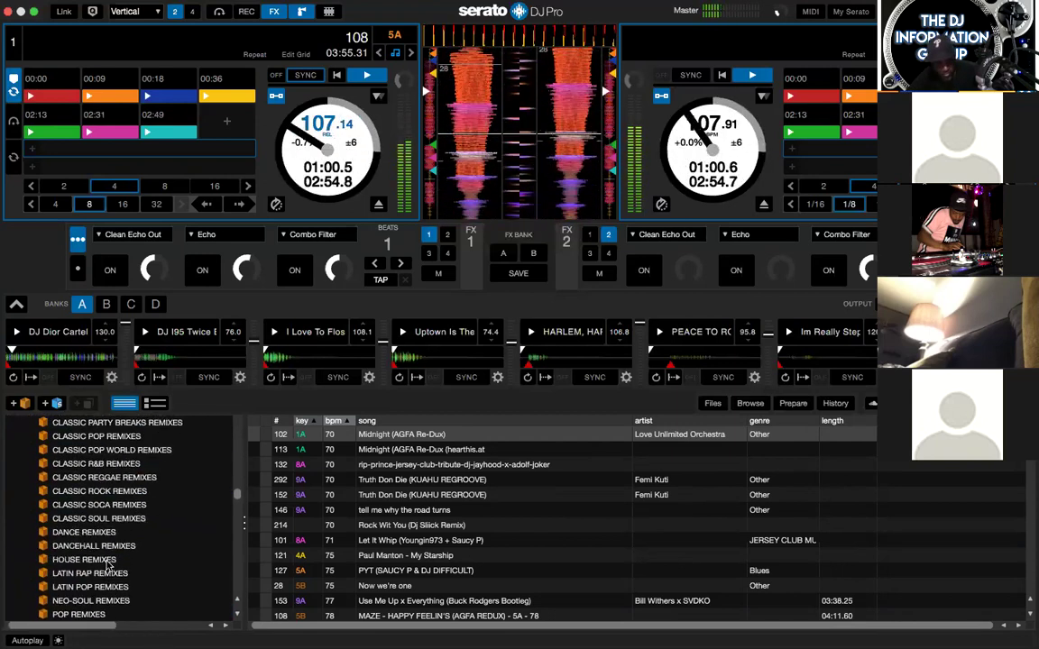
{"action": "scroll", "coordinate": [109, 561], "scroll_direction": "down", "scroll_amount": 10}
{"action": "scroll", "coordinate": [106, 565], "scroll_direction": "down", "scroll_amount": 3}
{"action": "scroll", "coordinate": [105, 565], "scroll_direction": "up", "scroll_amount": 5}
{"action": "scroll", "coordinate": [105, 566], "scroll_direction": "up", "scroll_amount": 5}
{"action": "scroll", "coordinate": [106, 566], "scroll_direction": "up", "scroll_amount": 5}
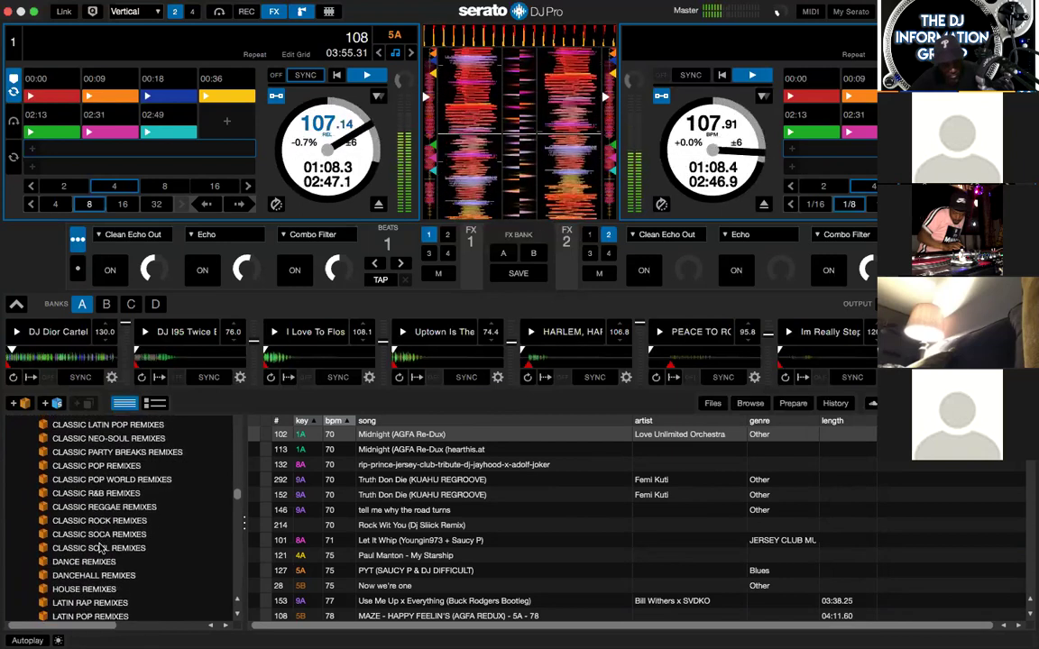
{"action": "left_click", "coordinate": [100, 549]}
Find "I Wish" - Stevie Wonder (Ahmed's Mega Mashup Remix) among the 106 BPM tracks and load it onto deck 2, followed by deck 1
{"action": "left_click", "coordinate": [369, 540]}
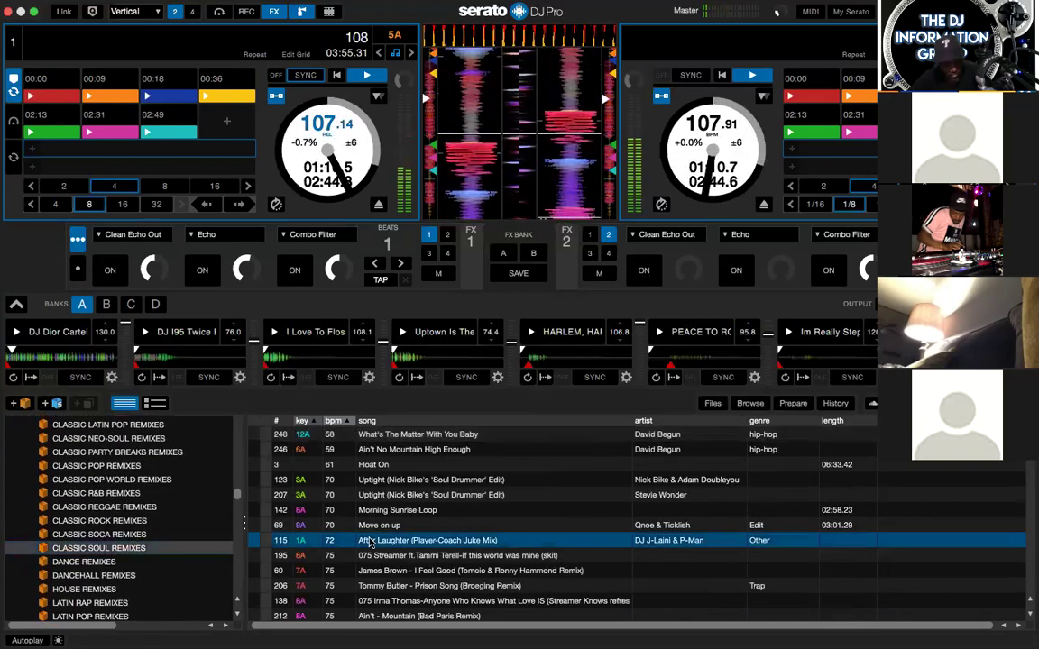
{"action": "key", "text": "Down"}
{"action": "key", "text": "Down"}
{"action": "key", "text": "Down"}
{"action": "key", "text": "Down"}
{"action": "key", "text": "Down"}
{"action": "key", "text": "Down"}
{"action": "key", "text": "Down"}
{"action": "key", "text": "Down"}
{"action": "key", "text": "Down"}
{"action": "key", "text": "Down"}
{"action": "key", "text": "Down"}
{"action": "key", "text": "Down"}
{"action": "key", "text": "Down"}
{"action": "key", "text": "Down"}
{"action": "key", "text": "Down"}
{"action": "key", "text": "Down"}
{"action": "key", "text": "Down"}
{"action": "key", "text": "Down"}
{"action": "key", "text": "Down"}
{"action": "key", "text": "Down"}
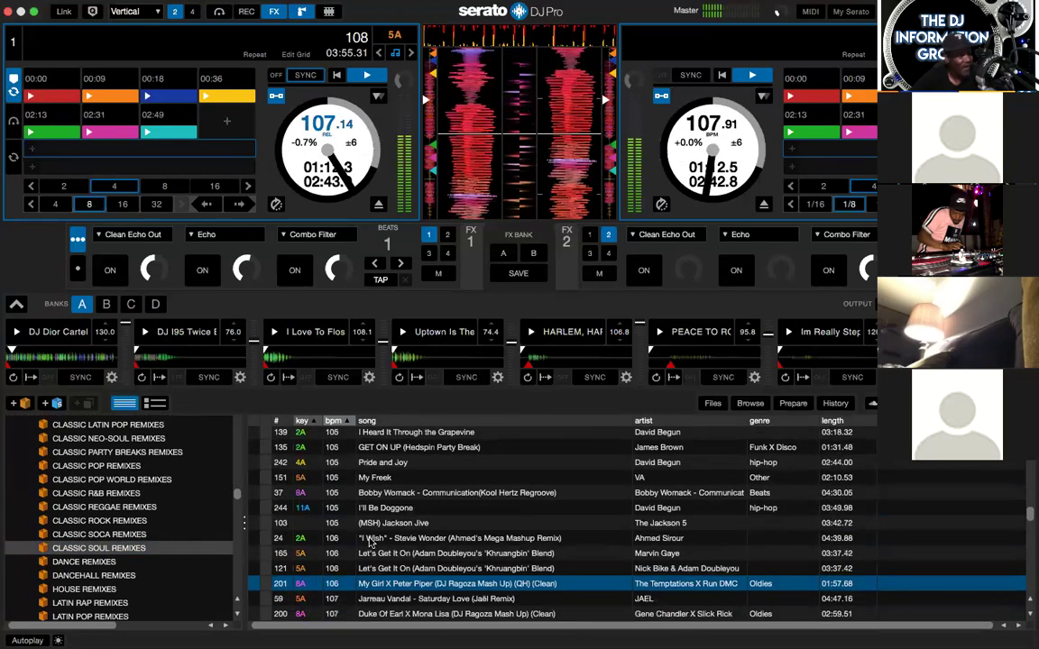
{"action": "key", "text": "Down"}
{"action": "key", "text": "Down"}
{"action": "key", "text": "Down"}
{"action": "key", "text": "Down"}
{"action": "key", "text": "Down"}
{"action": "key", "text": "Down"}
{"action": "key", "text": "Down"}
{"action": "key", "text": "Down"}
{"action": "key", "text": "Down"}
{"action": "key", "text": "Down"}
{"action": "key", "text": "Down"}
{"action": "key", "text": "Down"}
{"action": "key", "text": "Down"}
{"action": "key", "text": "Down"}
{"action": "key", "text": "Down"}
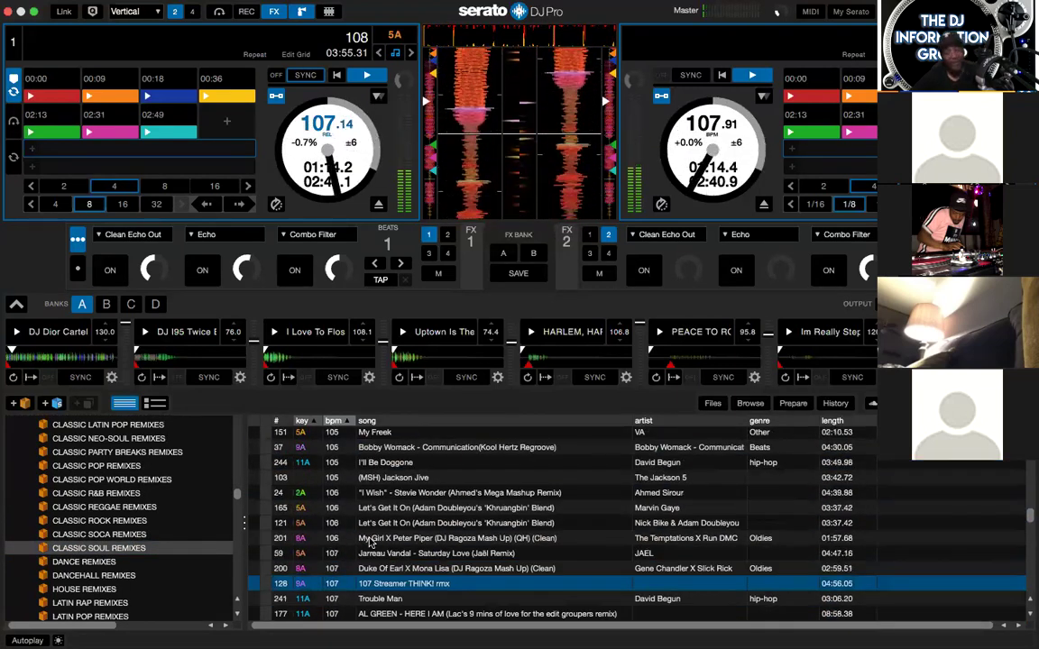
{"action": "key", "text": "Down"}
{"action": "left_click", "coordinate": [370, 539]}
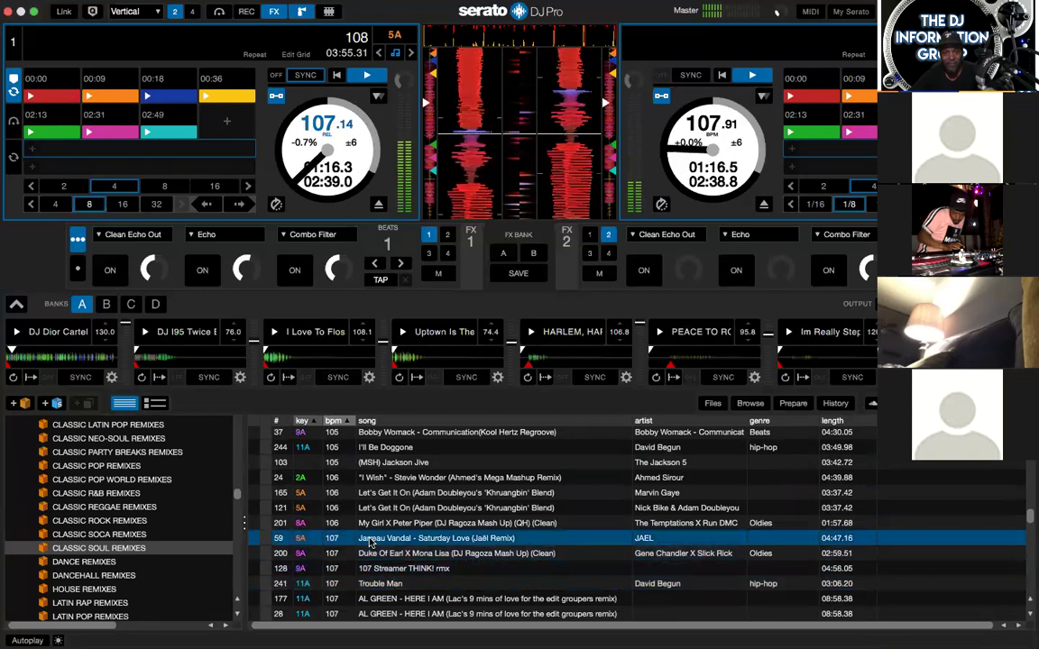
{"action": "key", "text": "Up"}
{"action": "key", "text": "Up"}
{"action": "key", "text": "Up"}
{"action": "key", "text": "Up"}
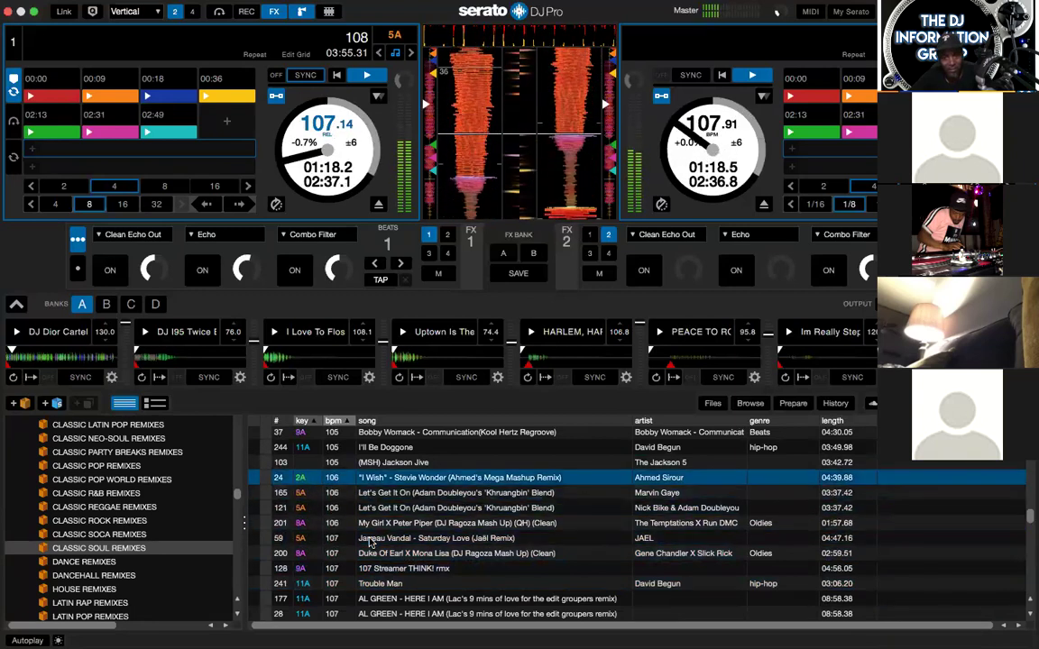
{"action": "key", "text": "shift+Right"}
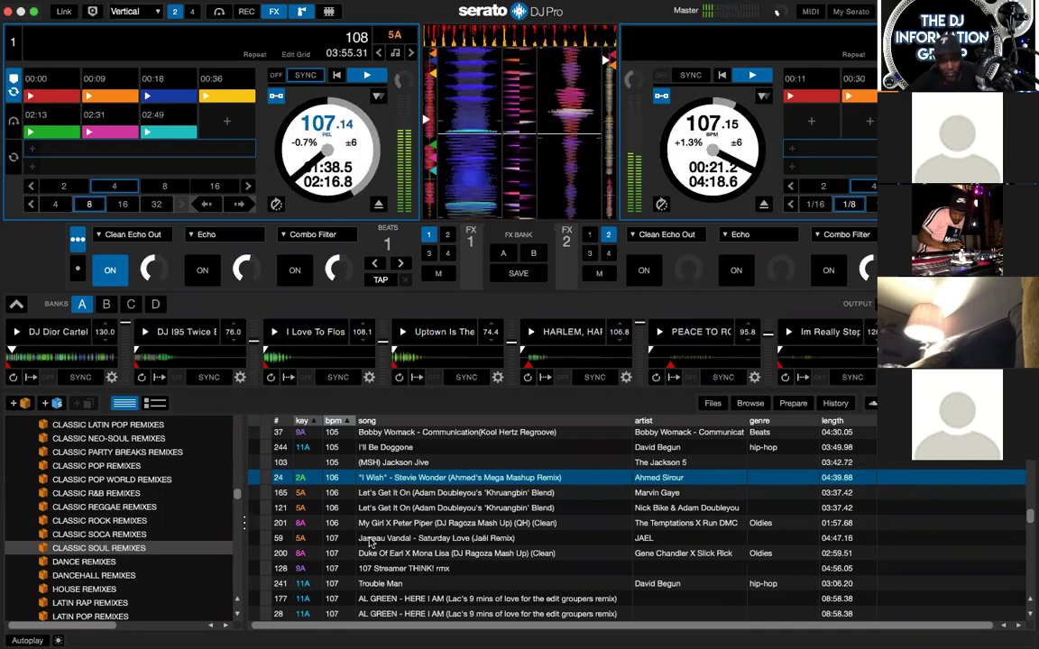
{"action": "key", "text": "shift+Left"}
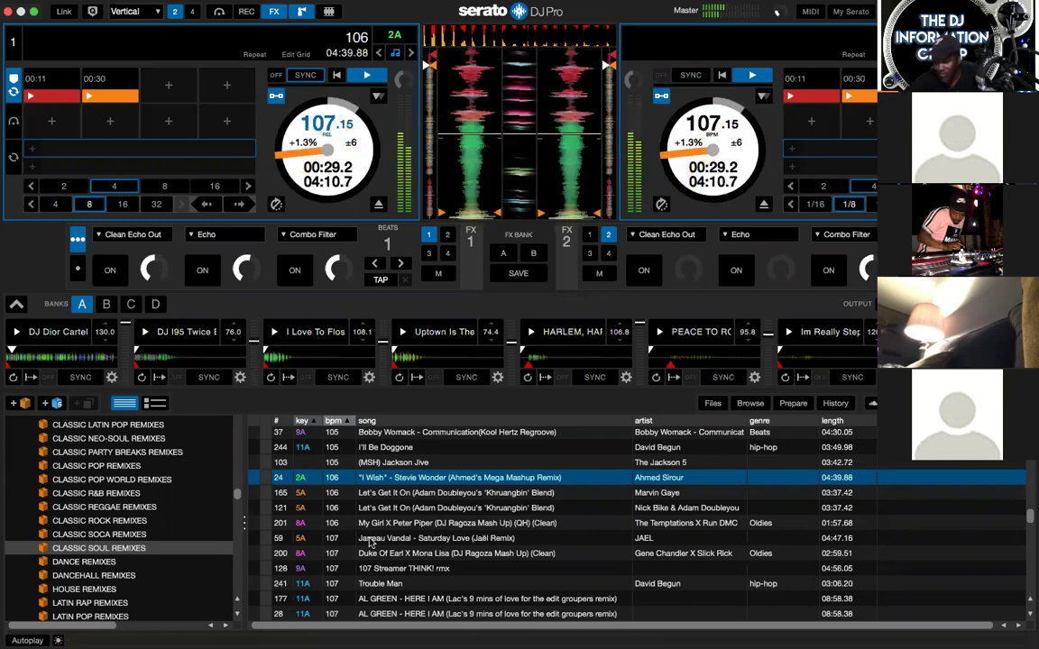
Pick GET ON UP (Hedspin Party Break) by James Brown from the 105 BPM group and load it onto deck 2
{"action": "key", "text": "Up"}
{"action": "key", "text": "Up"}
{"action": "key", "text": "Up"}
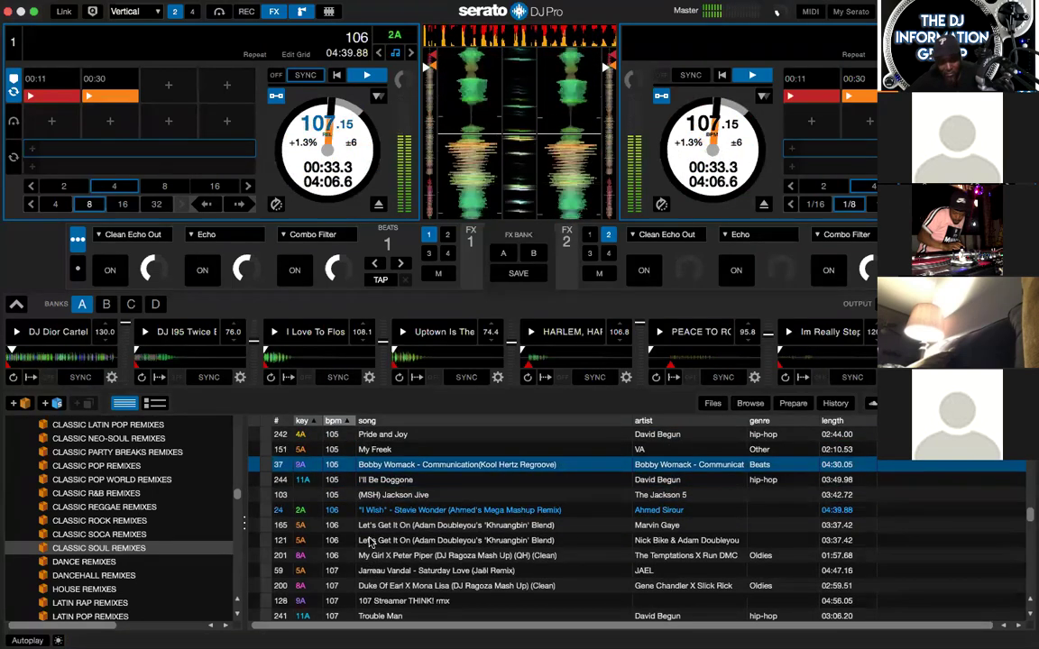
{"action": "key", "text": "Up"}
{"action": "key", "text": "Up"}
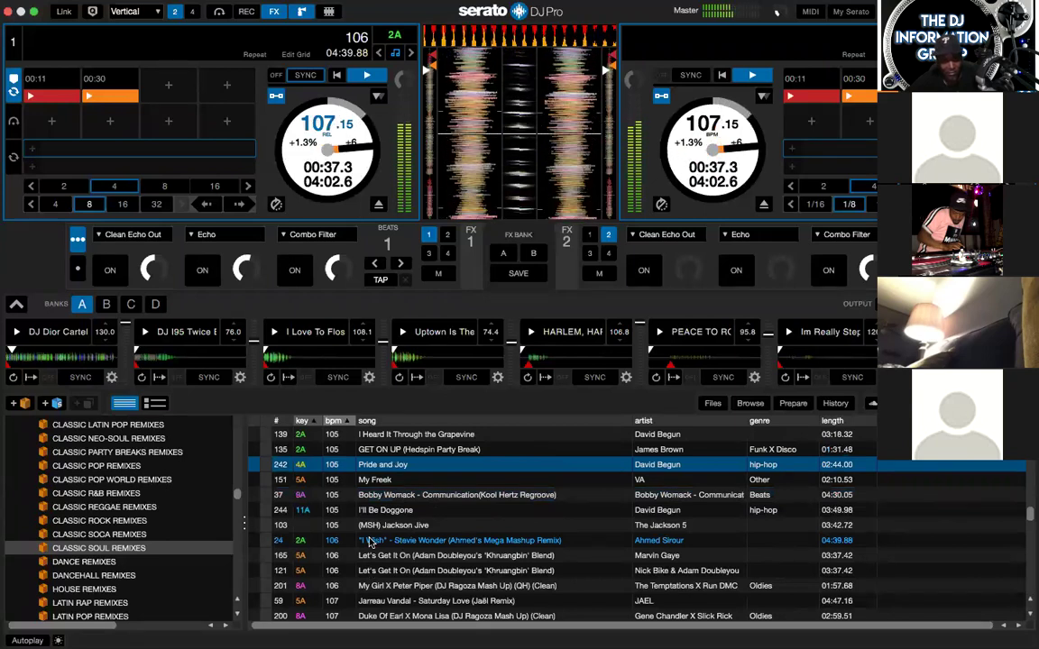
{"action": "key", "text": "Up"}
{"action": "key", "text": "shift+Right"}
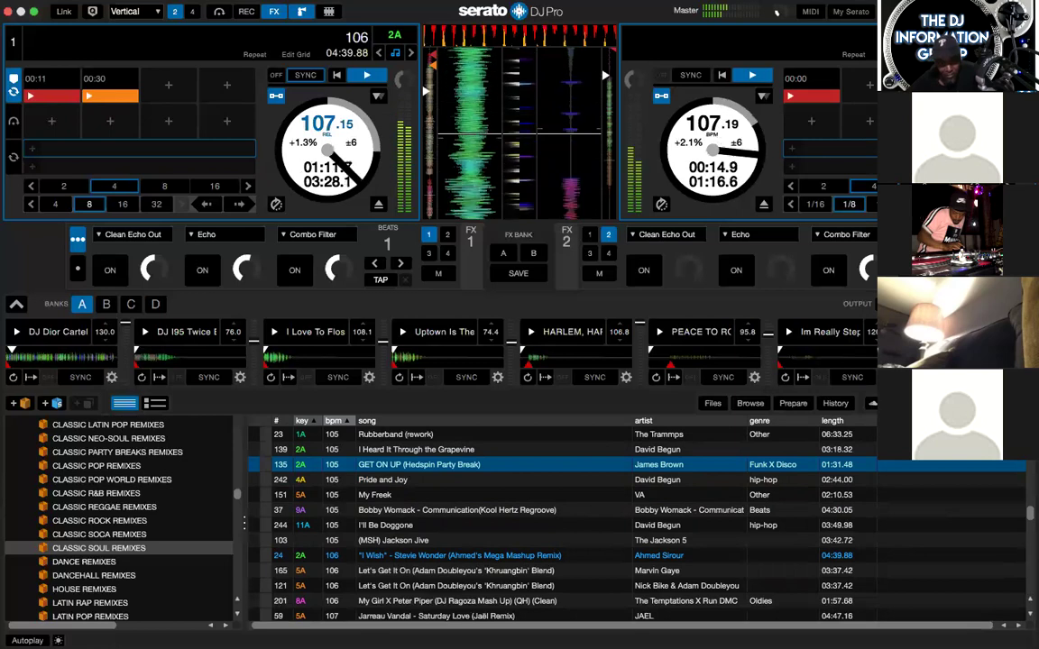
Apply FX 1's Clean Echo Out during the transition, load GET ON UP (Hedspin Party Break) onto deck 1 too and switch the effect off
{"action": "key", "text": "ctrl+1"}
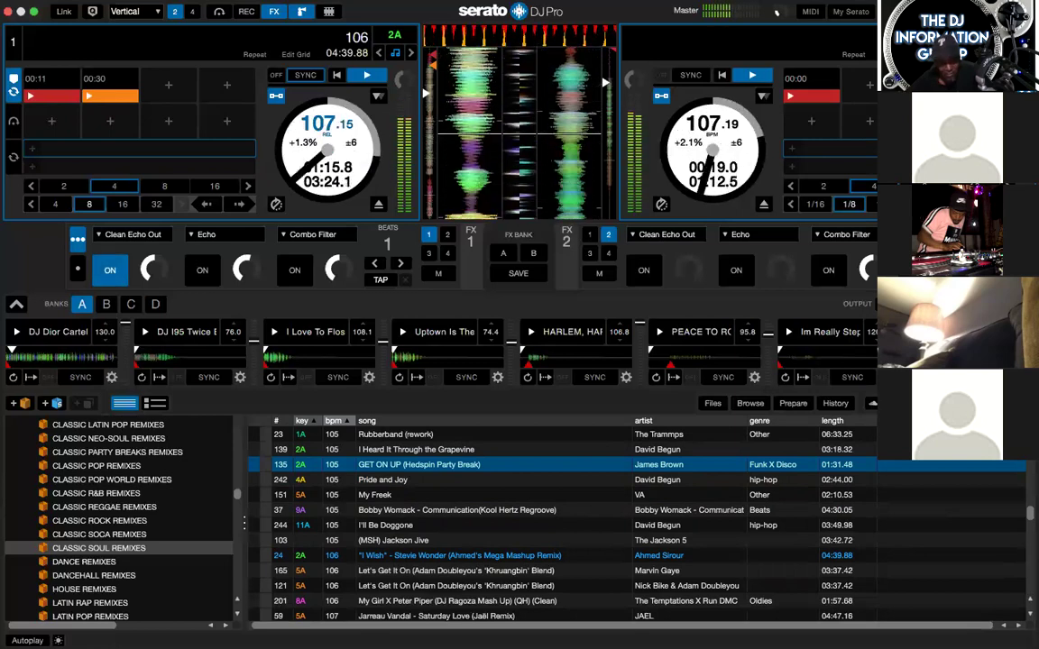
{"action": "key", "text": "shift+Left"}
{"action": "key", "text": "ctrl+1"}
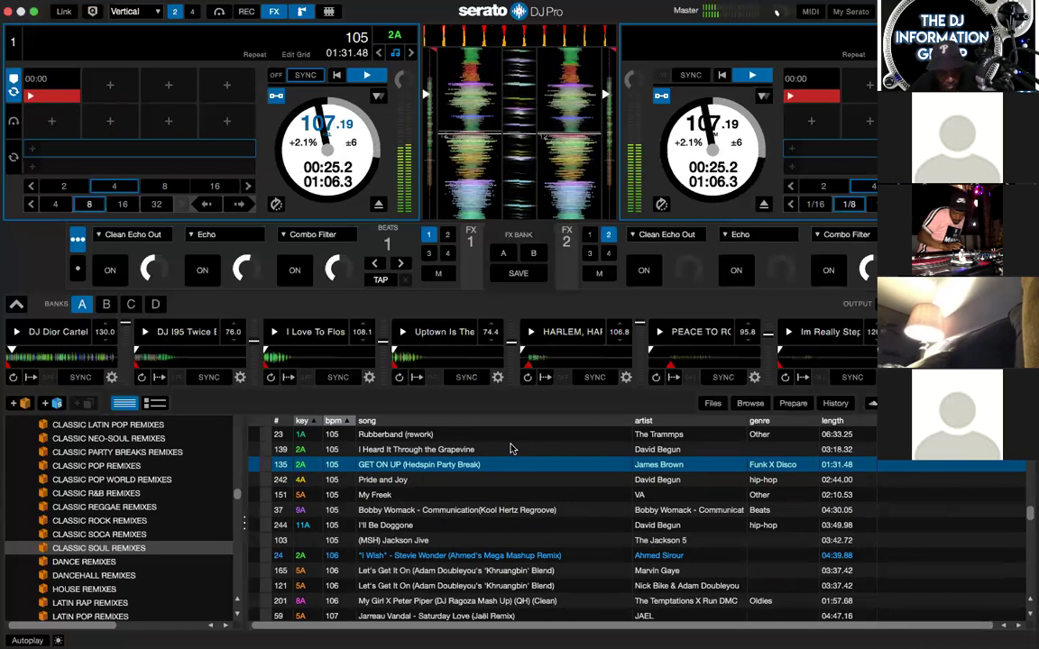
Load Rubberband (rework) by The Trammps from the 105 BPM group onto deck 2
{"action": "scroll", "coordinate": [510, 448], "scroll_direction": "up", "scroll_amount": 3}
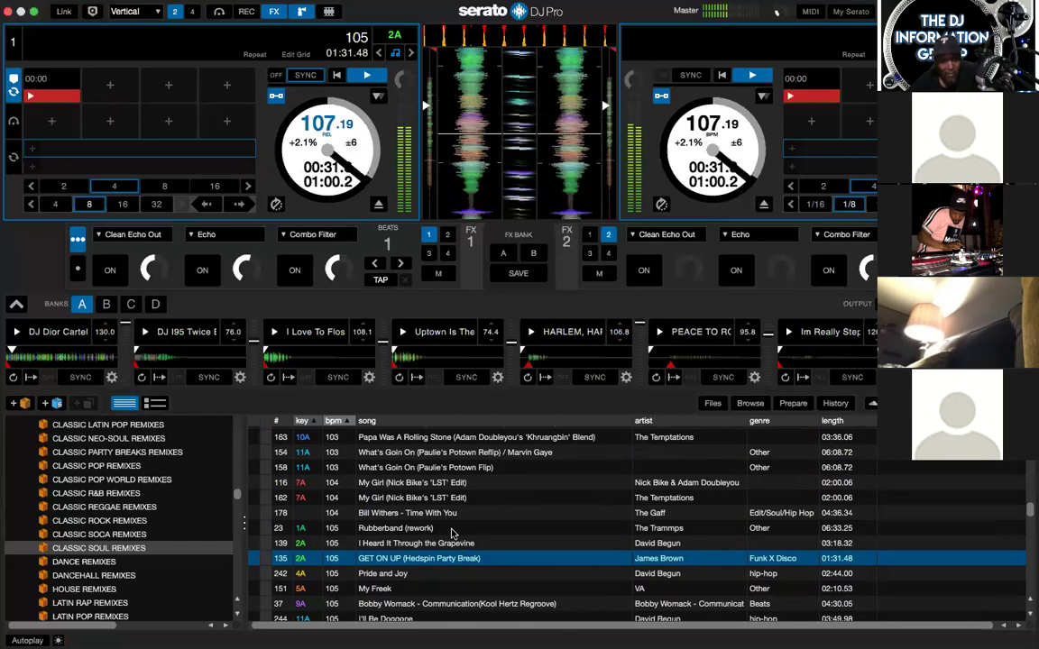
{"action": "left_click", "coordinate": [449, 530]}
{"action": "key", "text": "shift+Right"}
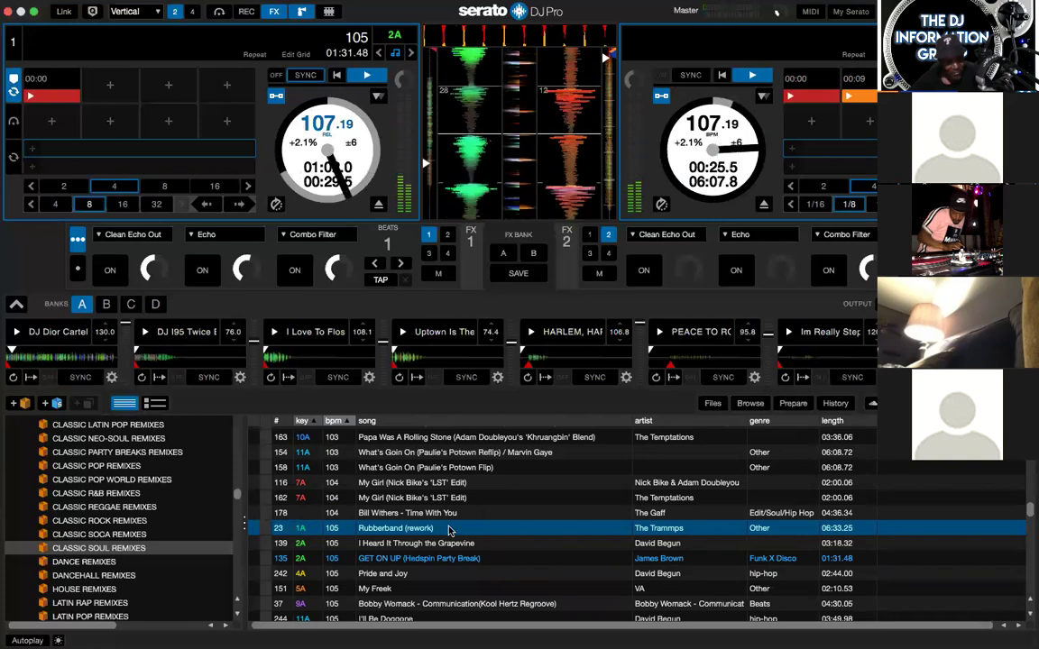
Trigger the DJ I95 Twice and I Love To Flos samples from bank A and load Rubberband (rework) onto deck 1 too
{"action": "left_click", "coordinate": [177, 331]}
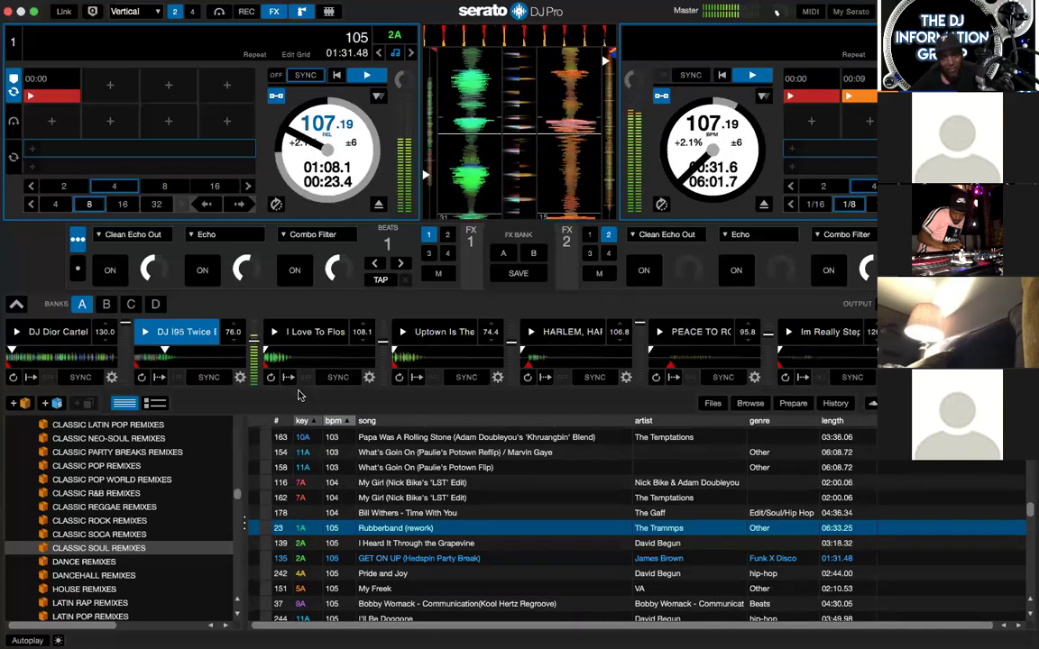
{"action": "left_click", "coordinate": [317, 338]}
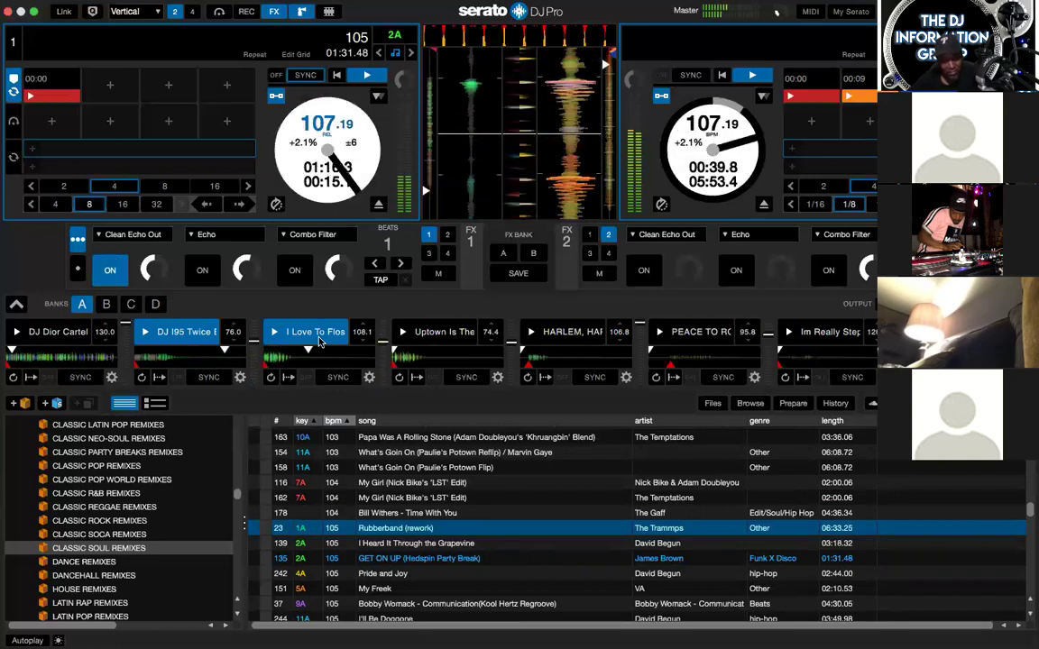
{"action": "key", "text": "shift+Left"}
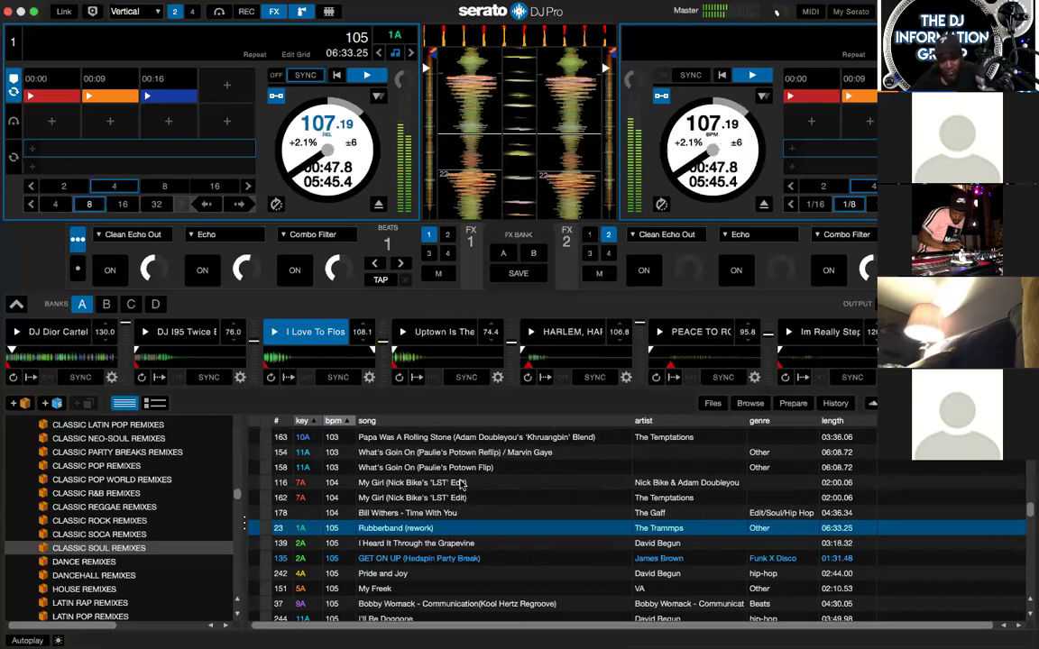
Glance over the 103 to 105 BPM soul remixes and trigger the PEACE TO sample from bank A
{"action": "scroll", "coordinate": [462, 483], "scroll_direction": "up", "scroll_amount": 2}
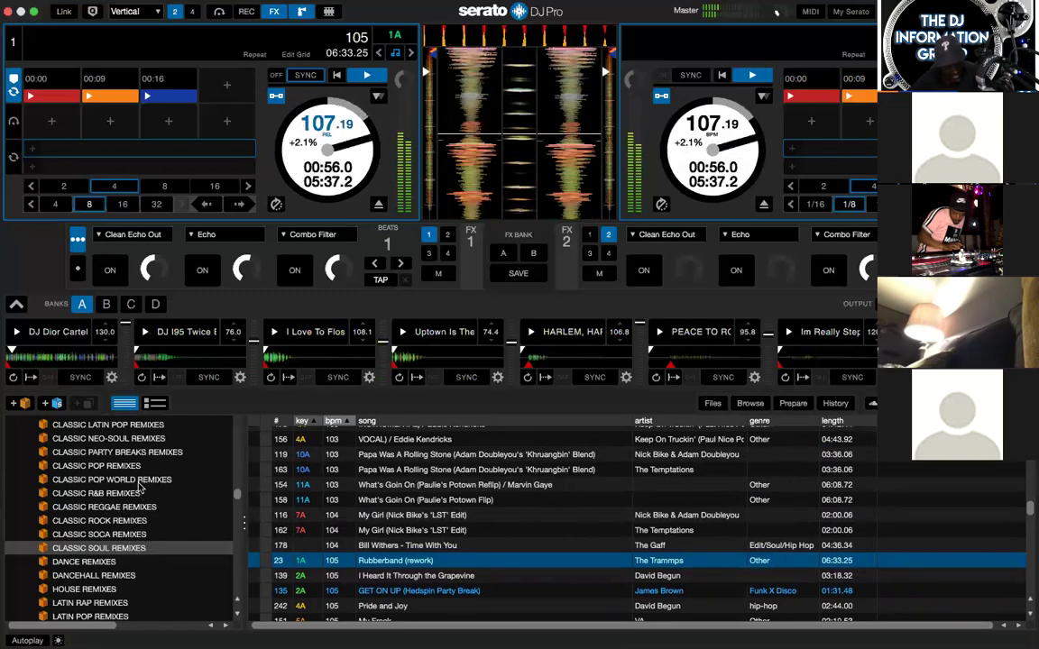
{"action": "scroll", "coordinate": [345, 554], "scroll_direction": "down", "scroll_amount": 3}
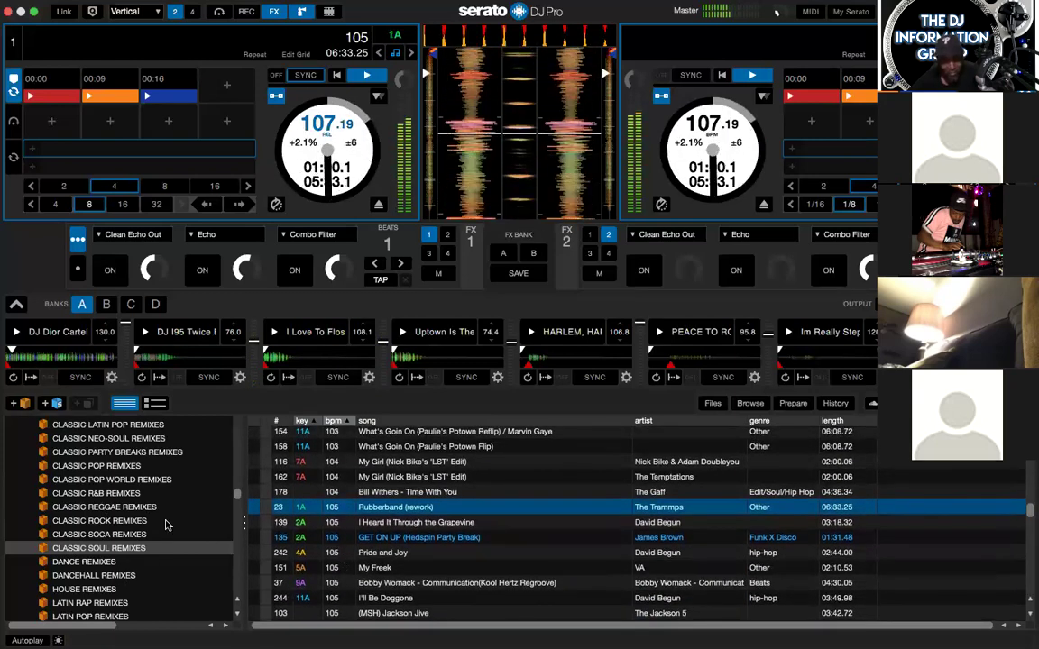
{"action": "scroll", "coordinate": [166, 525], "scroll_direction": "right", "scroll_amount": 2}
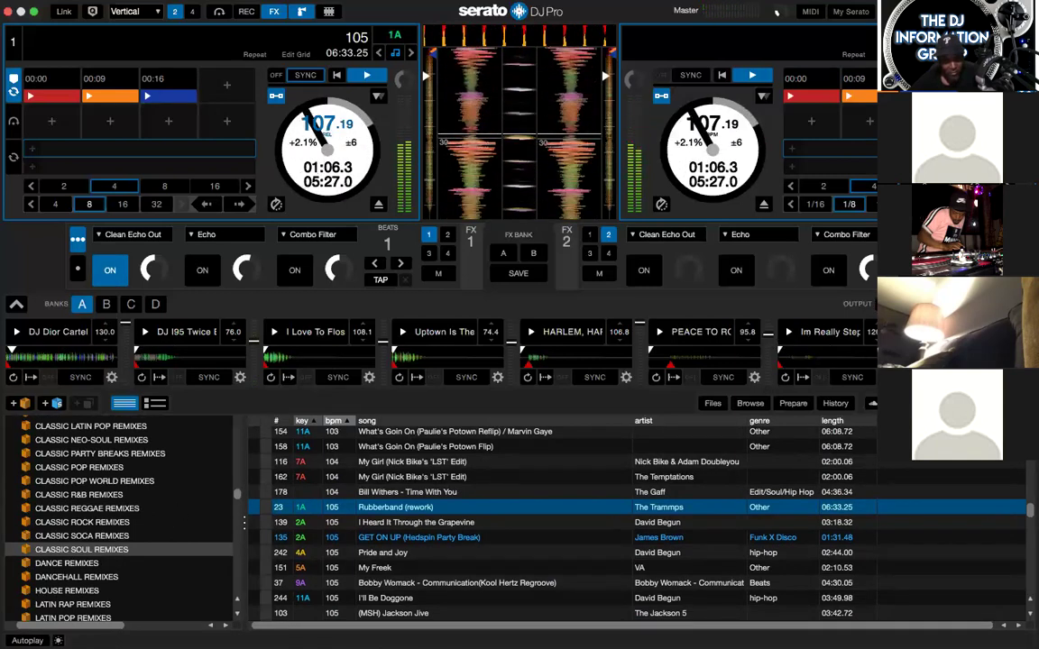
{"action": "left_click", "coordinate": [666, 342]}
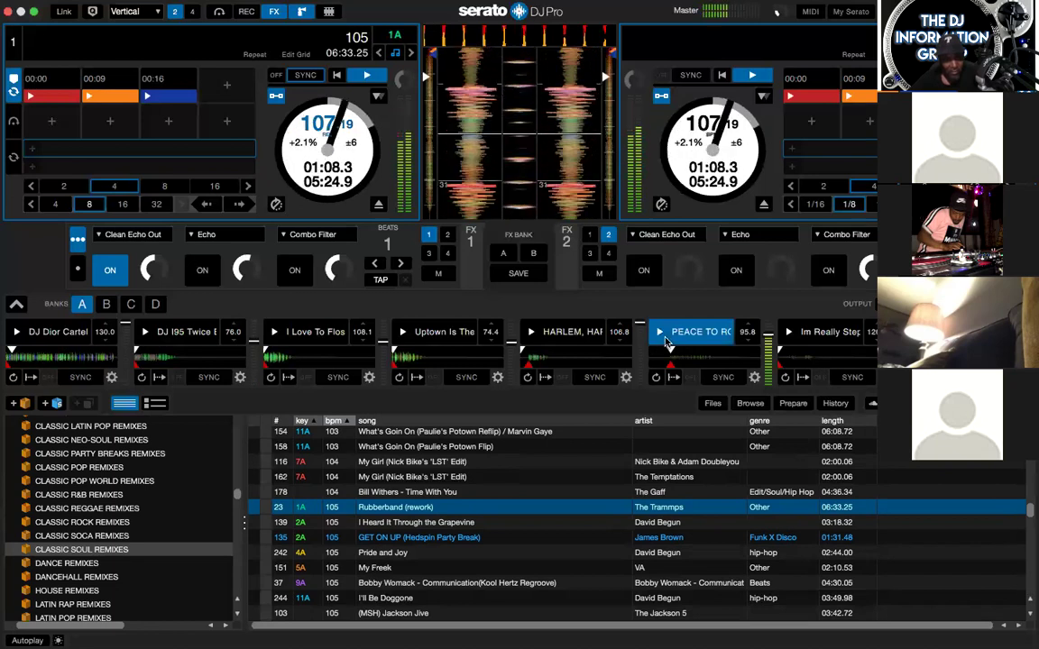